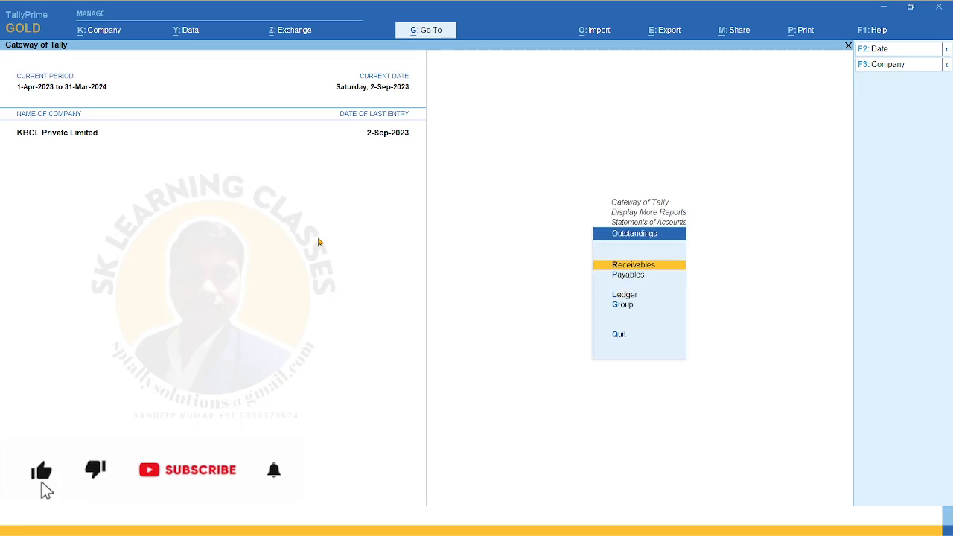
Open the Receivables outstanding report for KBCL Private Limited
{"action": "key", "text": "Down"}
{"action": "key", "text": "Up"}
{"action": "left_click", "coordinate": [654, 271]}
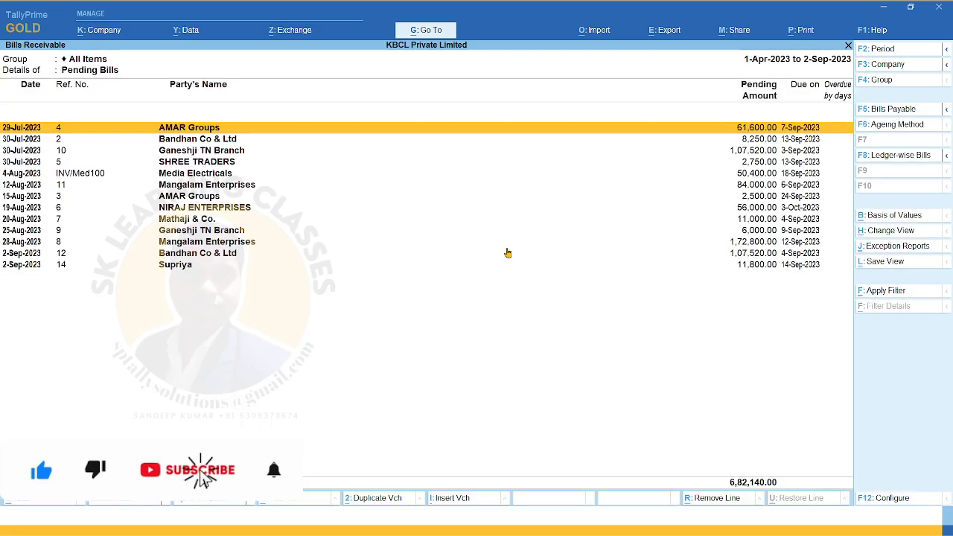
Reopen the Bills Receivable report from the common reports list, then expand and collapse the voucher details of the first AMAR Groups bill
{"action": "left_click", "coordinate": [442, 34]}
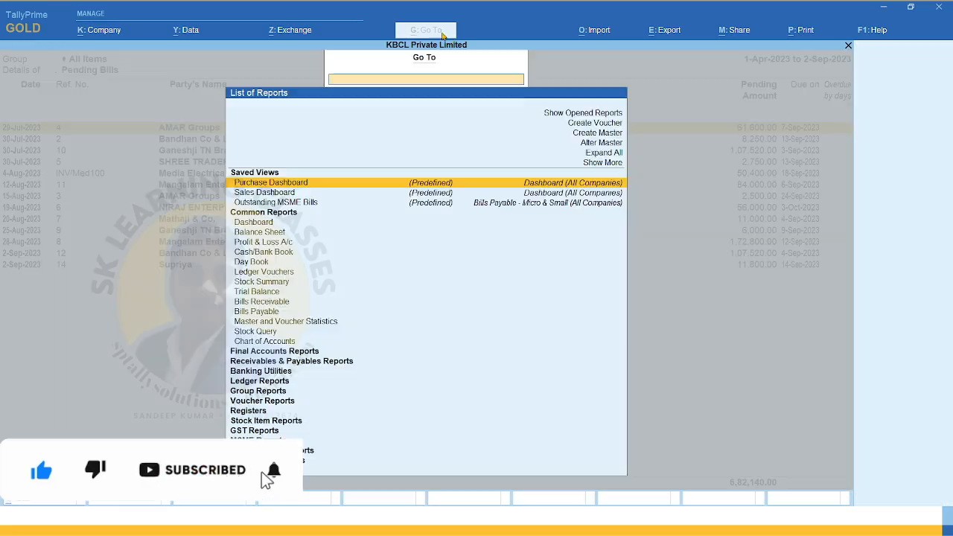
{"action": "key", "text": "Down"}
{"action": "key", "text": "Down"}
{"action": "key", "text": "Down"}
{"action": "key", "text": "Down"}
{"action": "key", "text": "Down"}
{"action": "key", "text": "Down"}
{"action": "key", "text": "Down"}
{"action": "key", "text": "Down"}
{"action": "key", "text": "Down"}
{"action": "key", "text": "Down"}
{"action": "key", "text": "Down"}
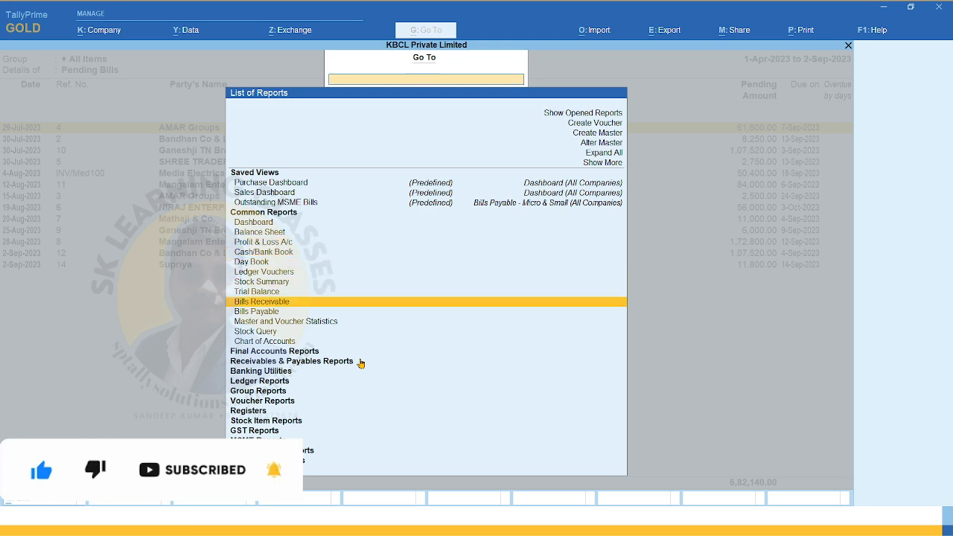
{"action": "key", "text": "Return"}
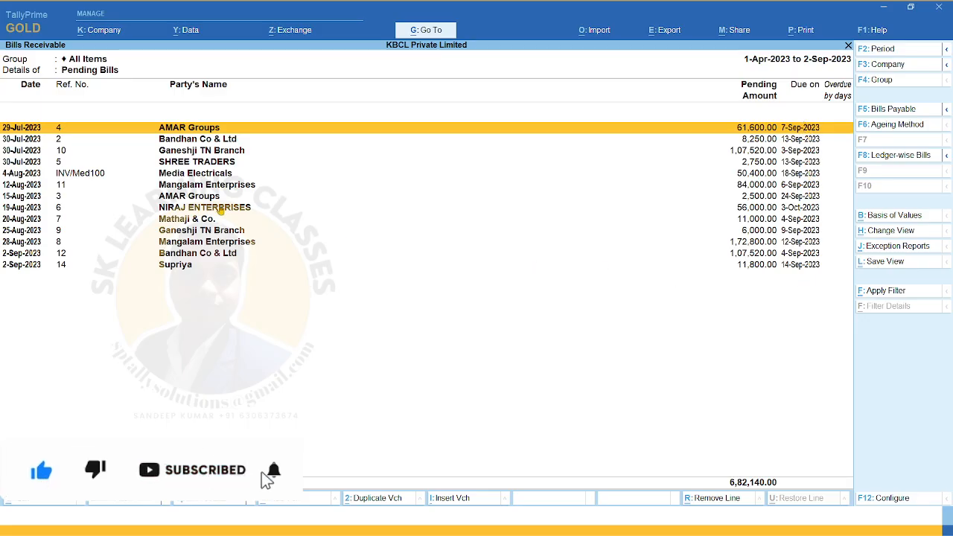
{"action": "key", "text": "shift+Return"}
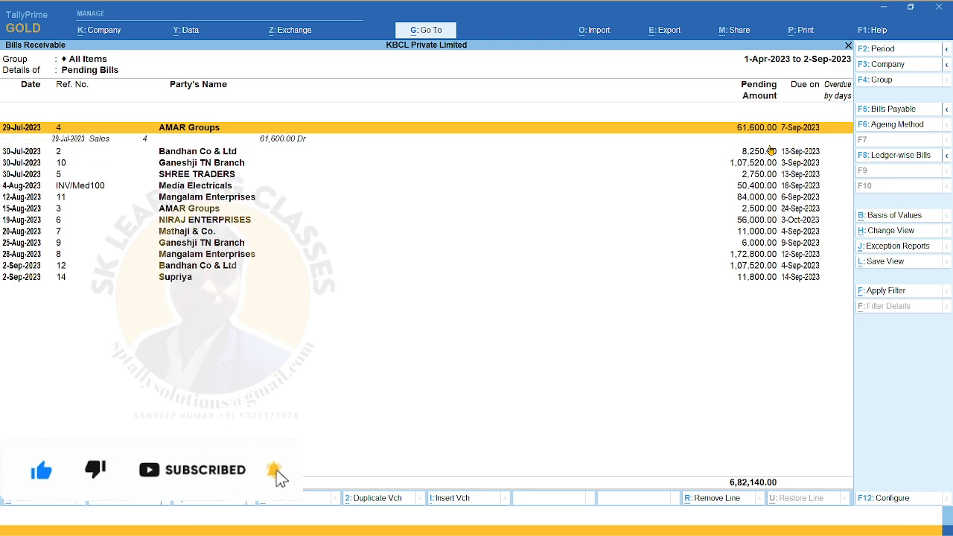
{"action": "key", "text": "shift+Return"}
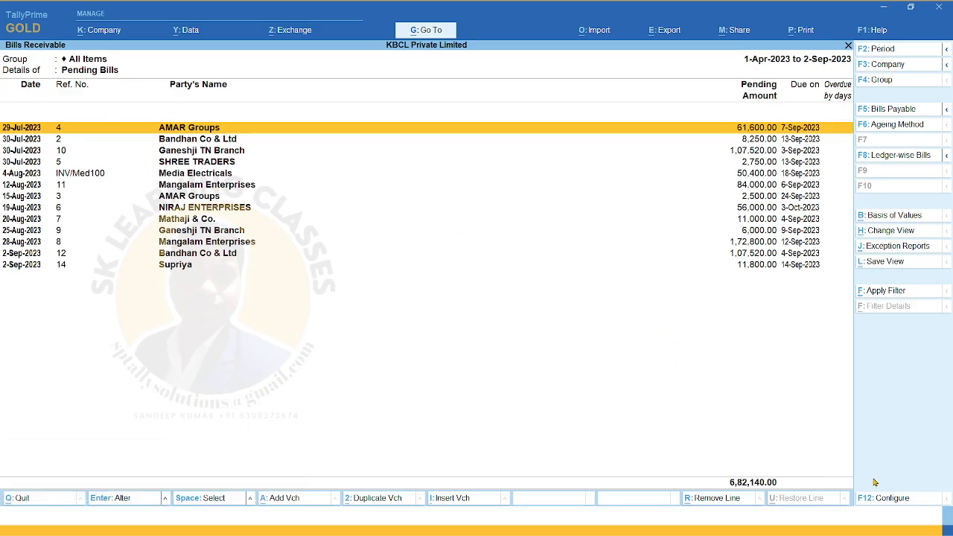
Configure the Bills Receivable report to show the number of days till due date, keeping bill-wise grouping and the condensed format
{"action": "left_click", "coordinate": [896, 499]}
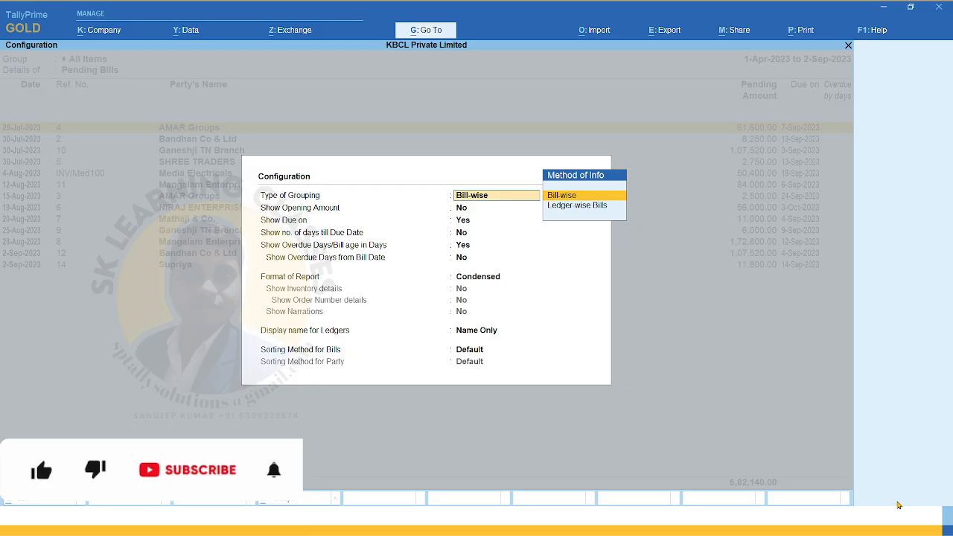
{"action": "key", "text": "Return"}
{"action": "key", "text": "Return"}
{"action": "key", "text": "Return"}
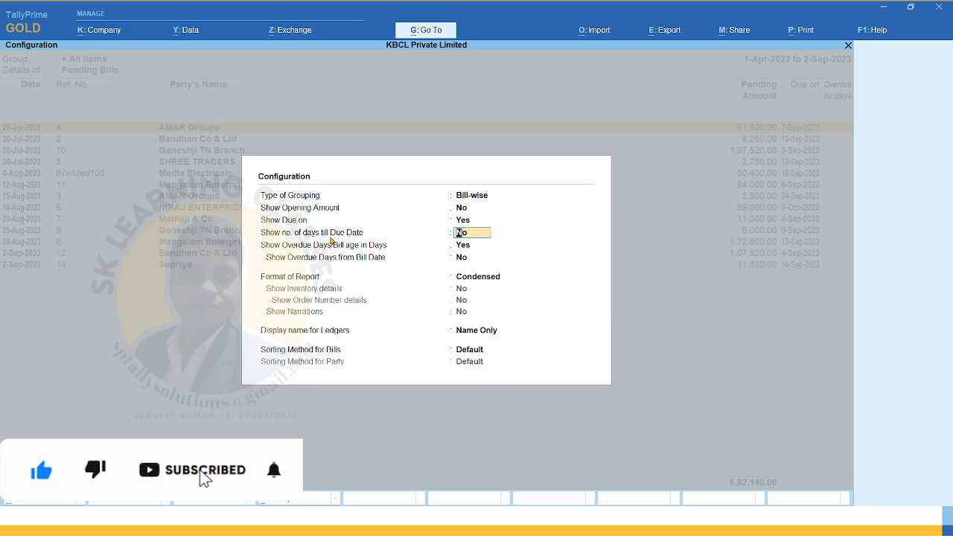
{"action": "type", "text": "y"}
{"action": "key", "text": "Return"}
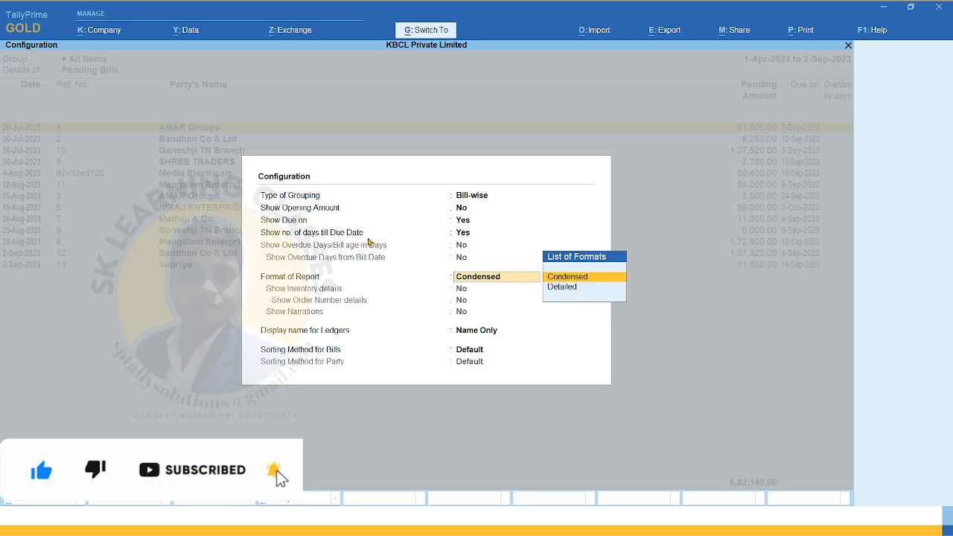
{"action": "key", "text": "ctrl+a"}
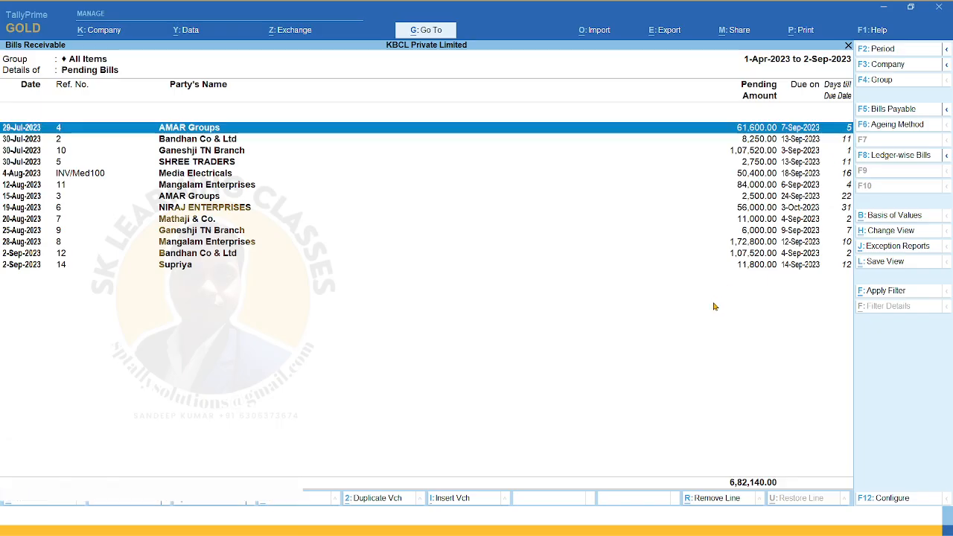
Mark the bills due within five days, working down the list, and clear the whole selection
{"action": "key", "text": "Down"}
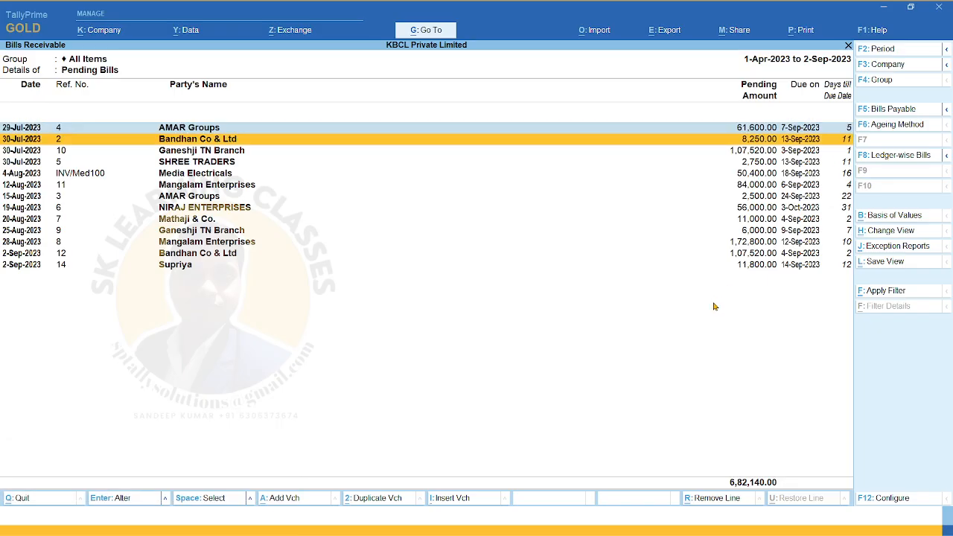
{"action": "key", "text": "space"}
{"action": "key", "text": "Down"}
{"action": "key", "text": "space"}
{"action": "key", "text": "Down"}
{"action": "key", "text": "Down"}
{"action": "key", "text": "Down"}
{"action": "key", "text": "space"}
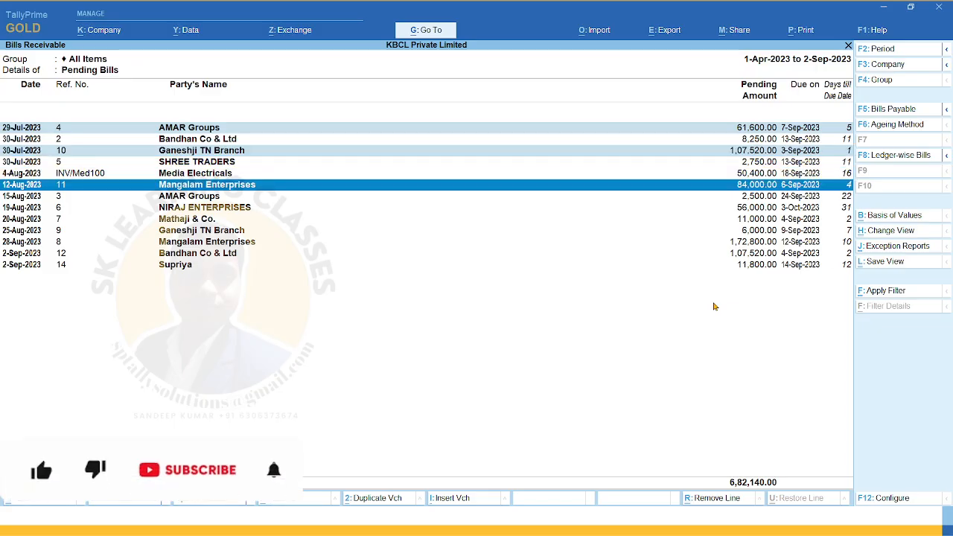
{"action": "key", "text": "Down"}
{"action": "key", "text": "Down"}
{"action": "key", "text": "Down"}
{"action": "key", "text": "space"}
{"action": "key", "text": "Down"}
{"action": "key", "text": "Down"}
{"action": "key", "text": "Down"}
{"action": "key", "text": "space"}
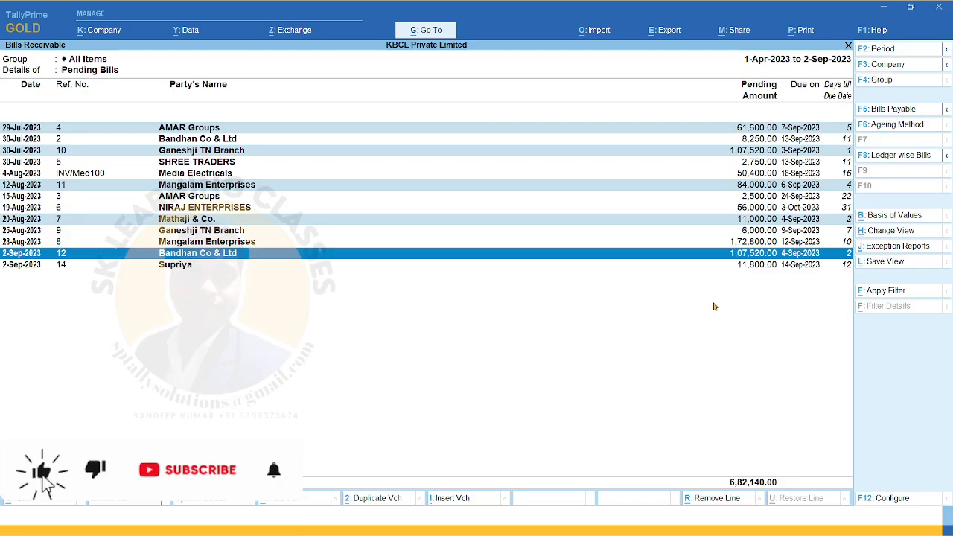
{"action": "key", "text": "ctrl+space"}
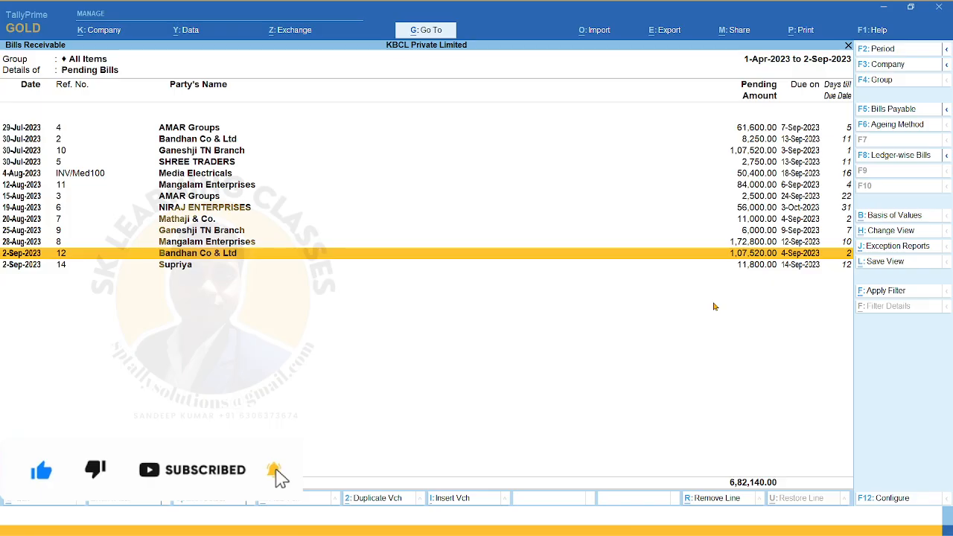
Mark the bills due within five days again, working up from Bandhan Co & Ltd to AMAR Groups, and deselect them all
{"action": "key", "text": "space"}
{"action": "key", "text": "Up"}
{"action": "key", "text": "Up"}
{"action": "key", "text": "Up"}
{"action": "key", "text": "space"}
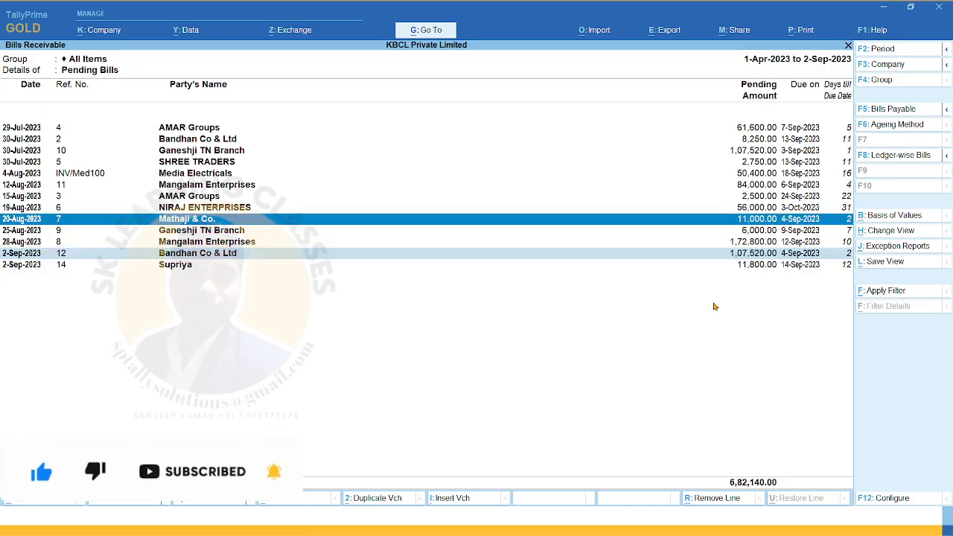
{"action": "key", "text": "Up"}
{"action": "key", "text": "Up"}
{"action": "key", "text": "Up"}
{"action": "key", "text": "space"}
{"action": "key", "text": "Up"}
{"action": "key", "text": "Up"}
{"action": "key", "text": "Up"}
{"action": "key", "text": "space"}
{"action": "key", "text": "Up"}
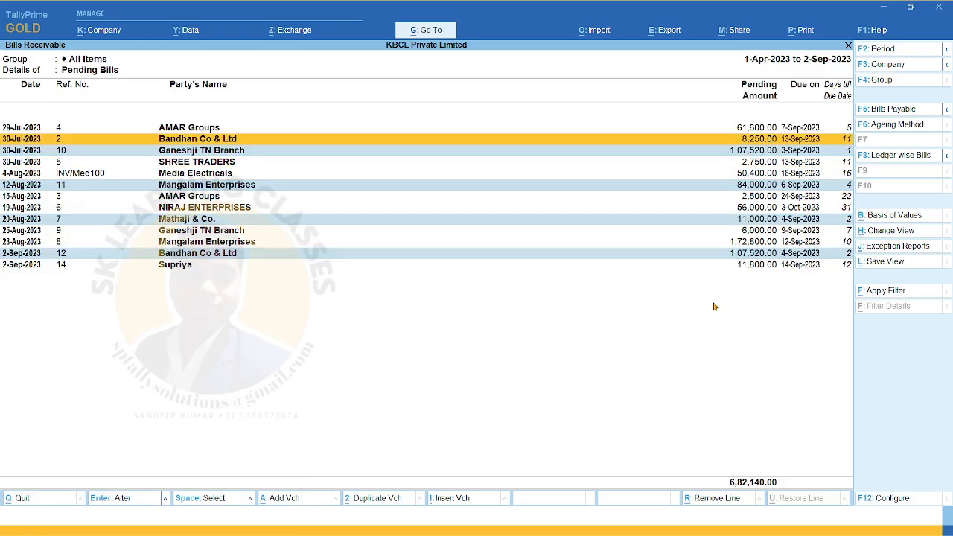
{"action": "key", "text": "Up"}
{"action": "key", "text": "space"}
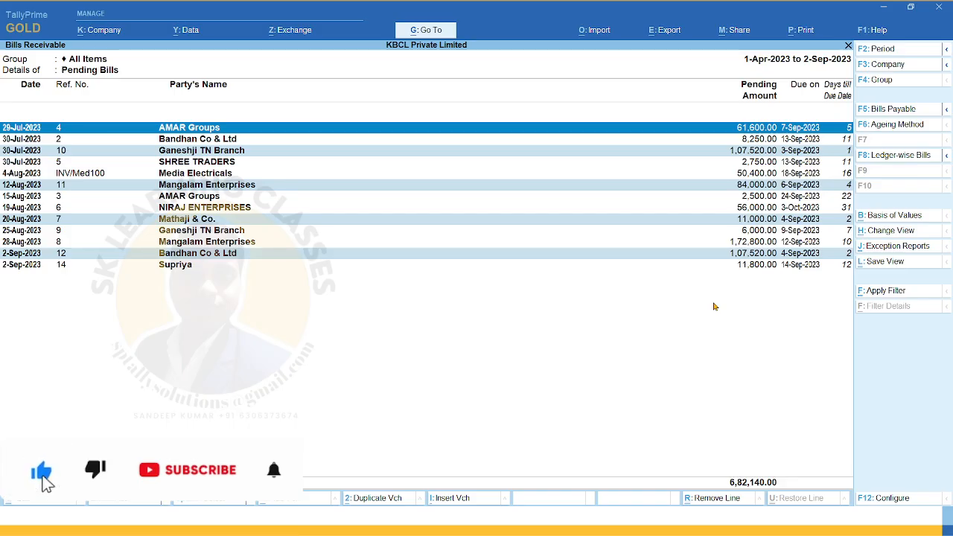
{"action": "key", "text": "ctrl+space"}
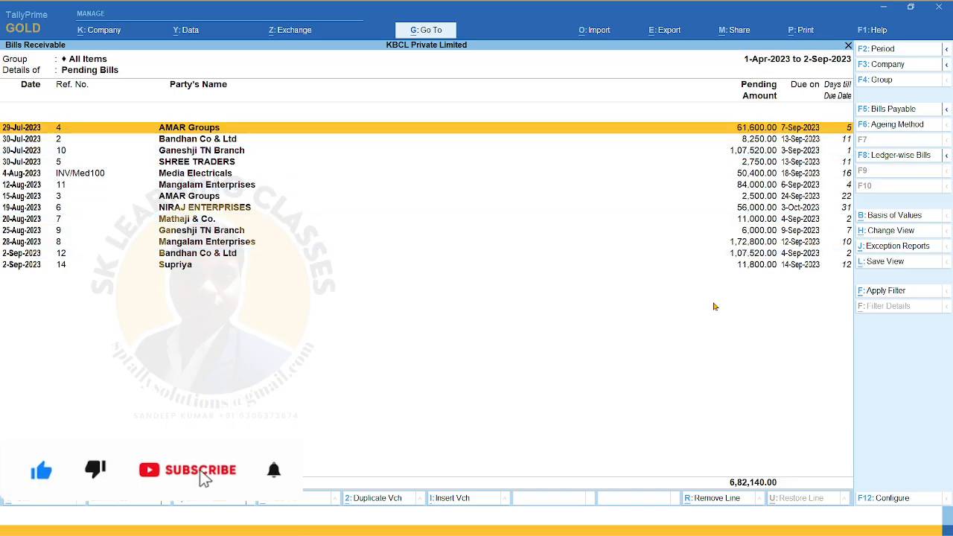
Mark the 15-Aug-2023 AMAR Groups bill and the NIRAJ ENTERPRISES bill below it, and clear both marks
{"action": "key", "text": "Down"}
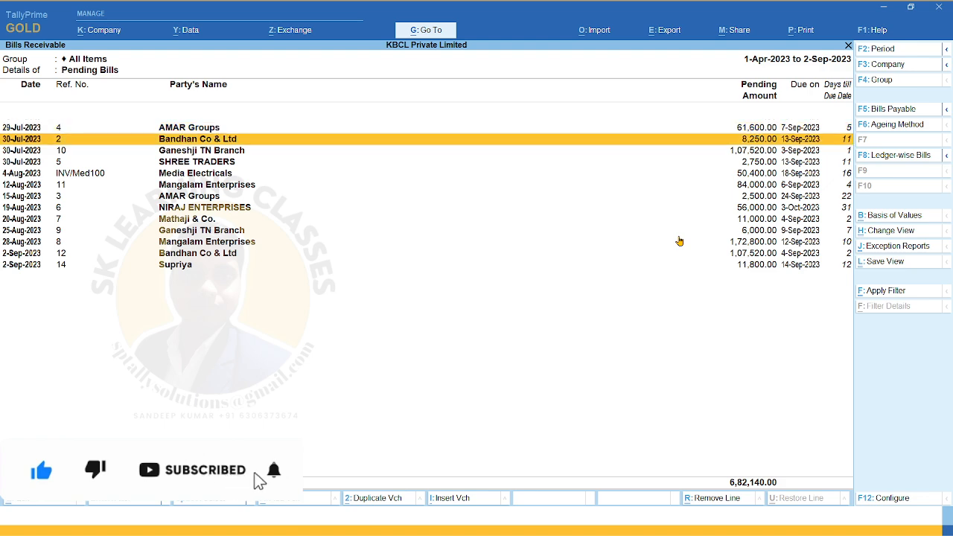
{"action": "key", "text": "End"}
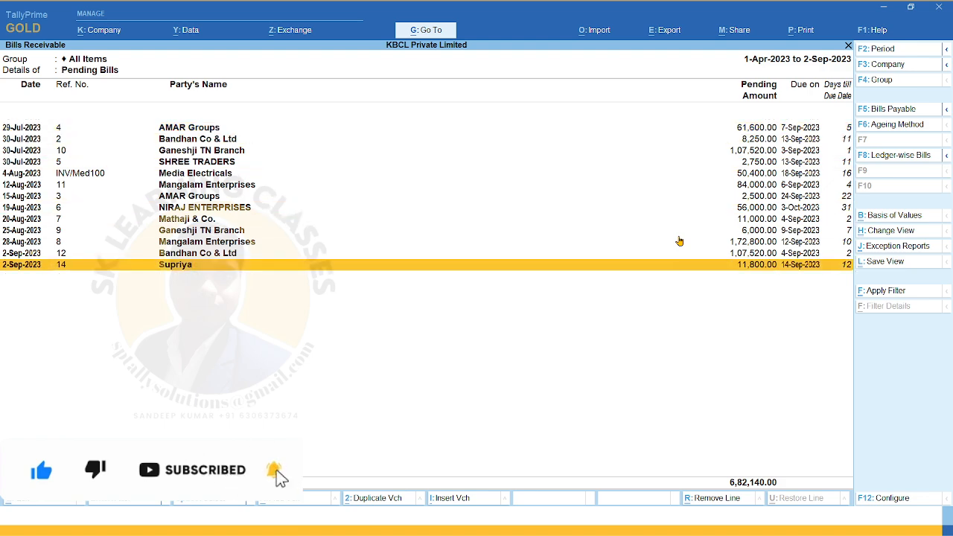
{"action": "key", "text": "Up"}
{"action": "key", "text": "Up"}
{"action": "key", "text": "Up"}
{"action": "key", "text": "Up"}
{"action": "key", "text": "Up"}
{"action": "key", "text": "Up"}
{"action": "key", "text": "space"}
{"action": "key", "text": "shift+Down"}
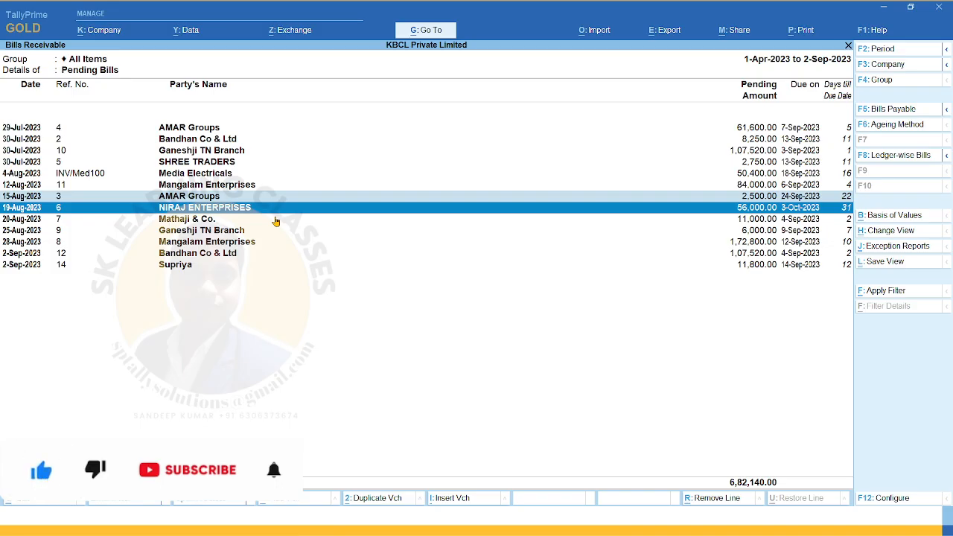
{"action": "key", "text": "space"}
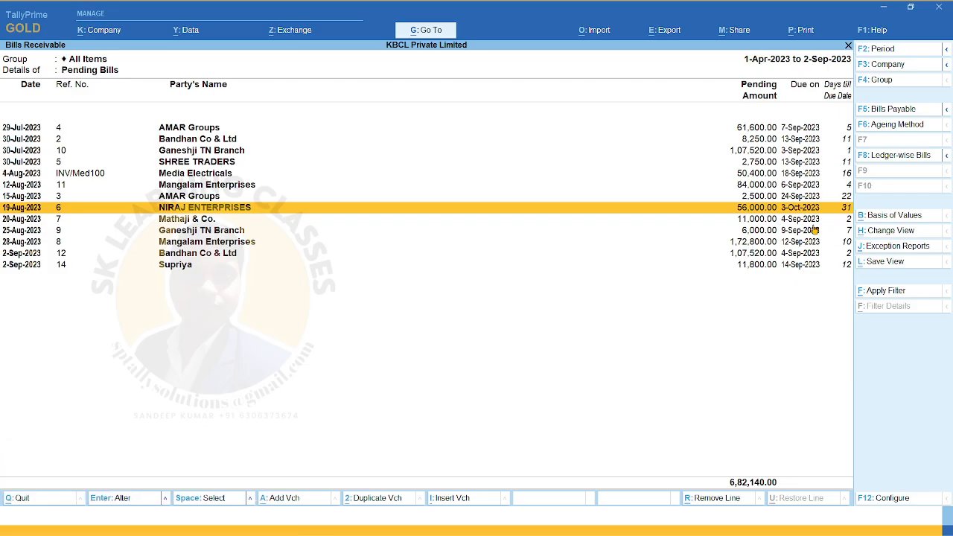
Set the report's type of bills to Bills Due in Upcoming Days, showing bills due in the next 10 days
{"action": "left_click", "coordinate": [898, 220]}
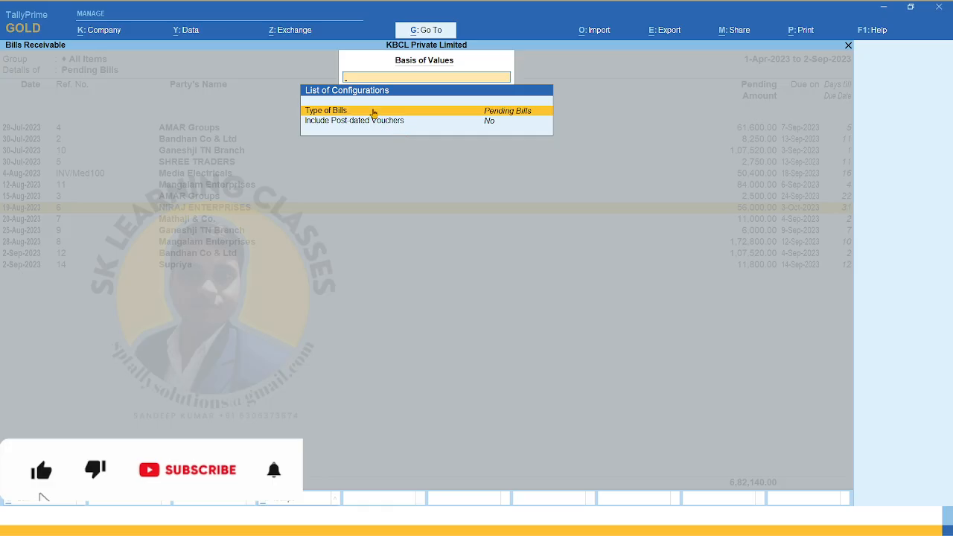
{"action": "left_click", "coordinate": [417, 113]}
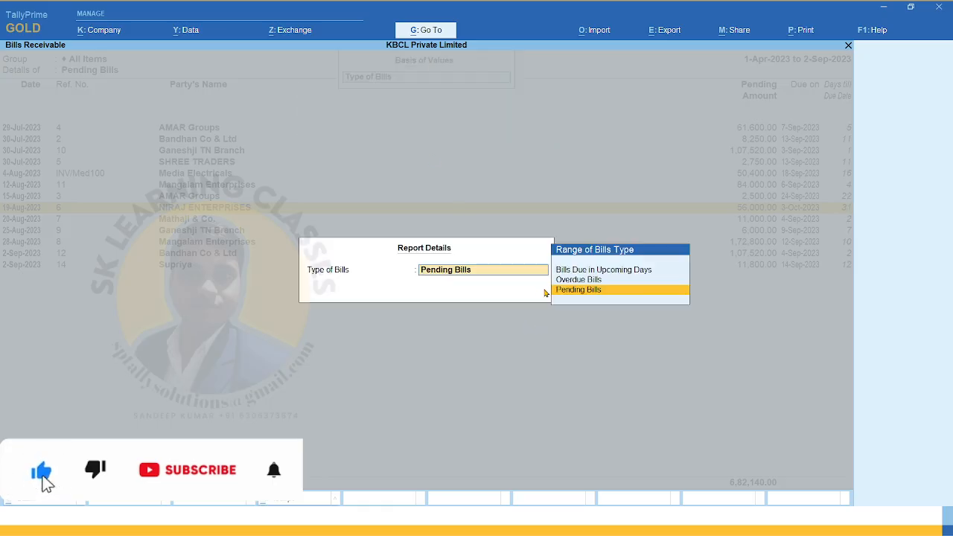
{"action": "key", "text": "Up"}
{"action": "key", "text": "Up"}
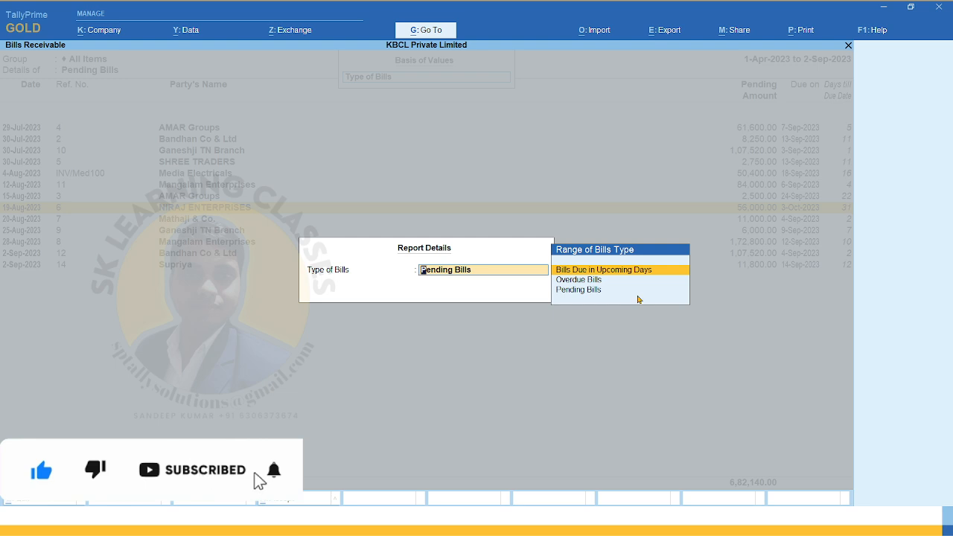
{"action": "key", "text": "Return"}
{"action": "type", "text": "10"}
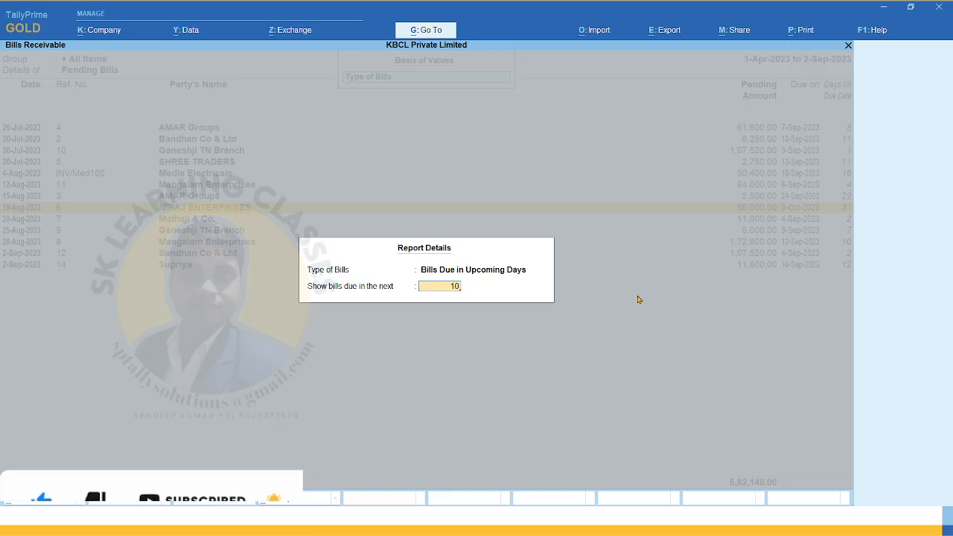
{"action": "key", "text": "Return"}
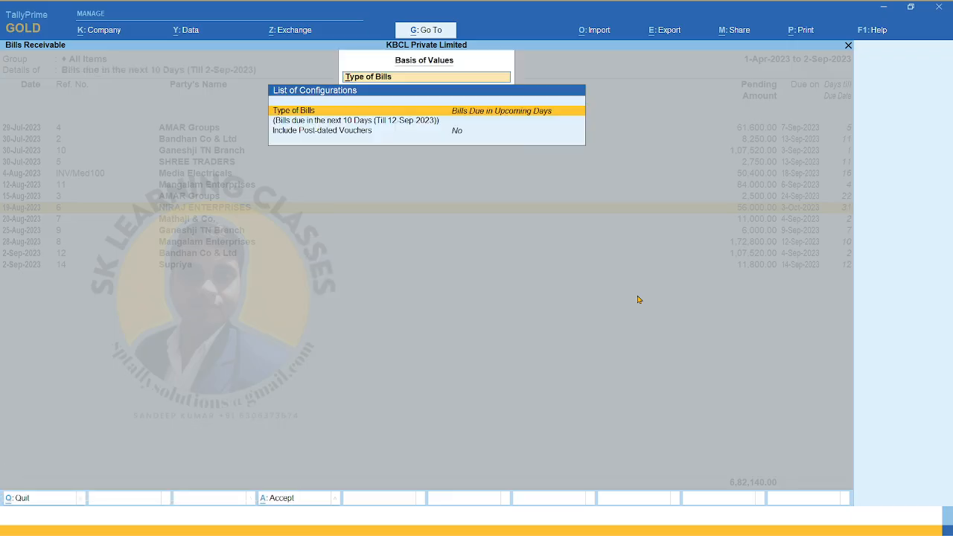
{"action": "key", "text": "Escape"}
Review the list of bills due in the next 10 days from the first entry to the last
{"action": "key", "text": "Up"}
{"action": "key", "text": "Up"}
{"action": "key", "text": "Up"}
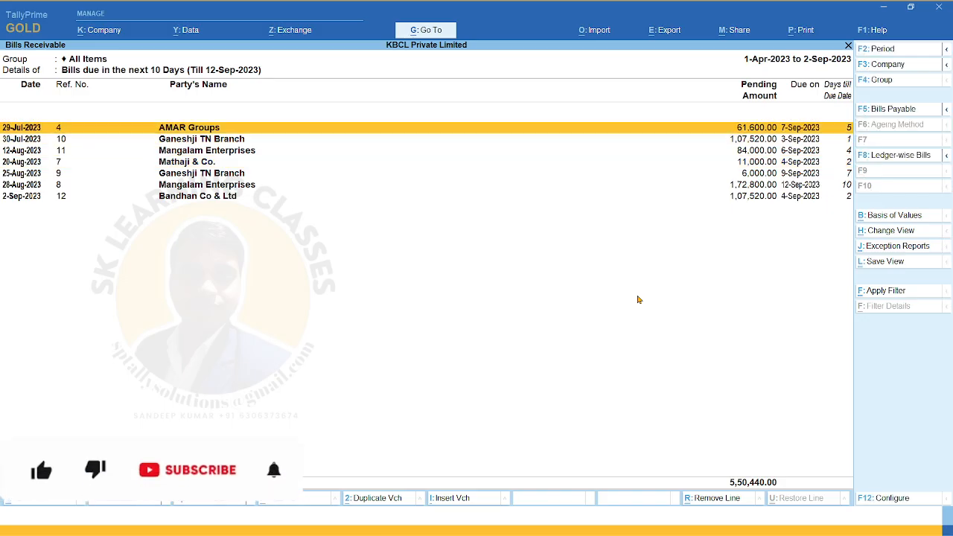
{"action": "key", "text": "Down"}
{"action": "key", "text": "Down"}
{"action": "key", "text": "Down"}
{"action": "key", "text": "Down"}
{"action": "key", "text": "Down"}
{"action": "key", "text": "Down"}
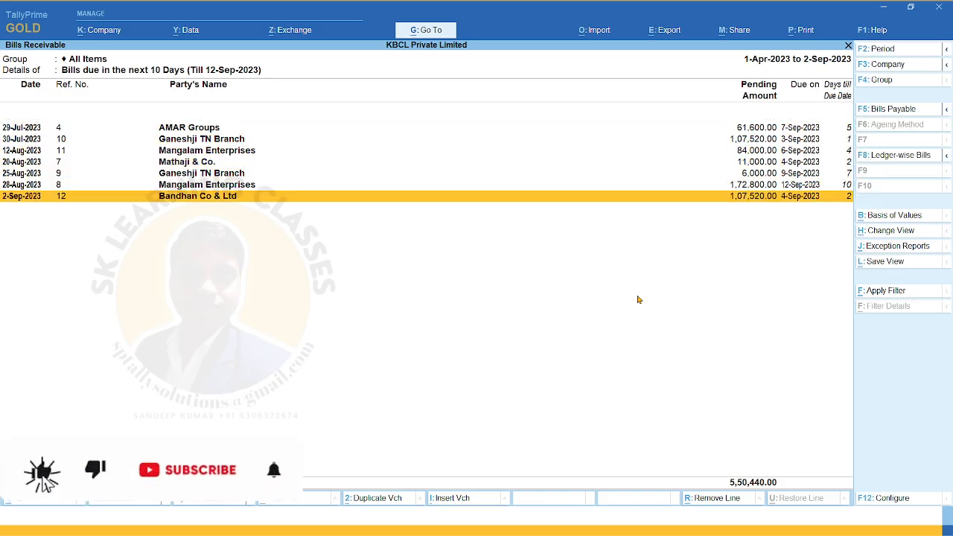
{"action": "left_click", "coordinate": [794, 33]}
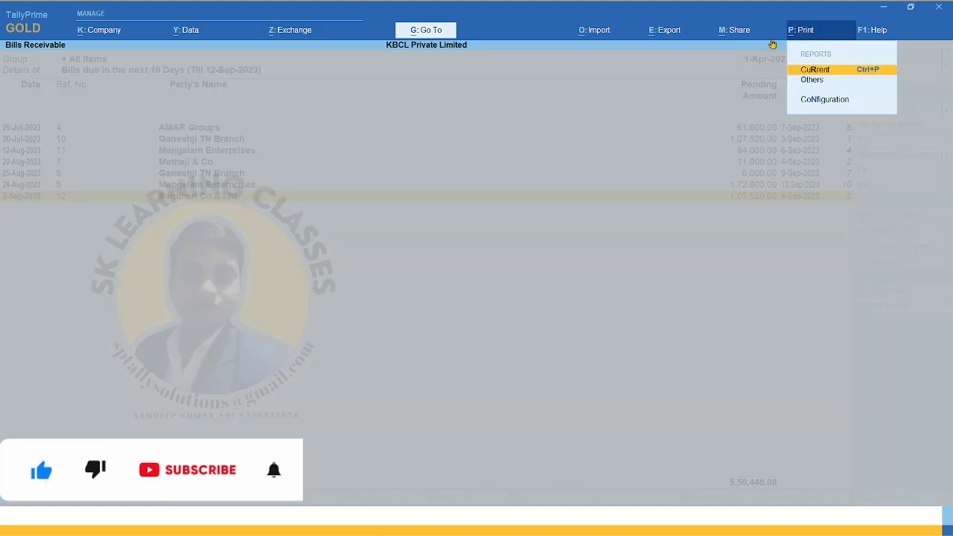
{"action": "left_click", "coordinate": [739, 31]}
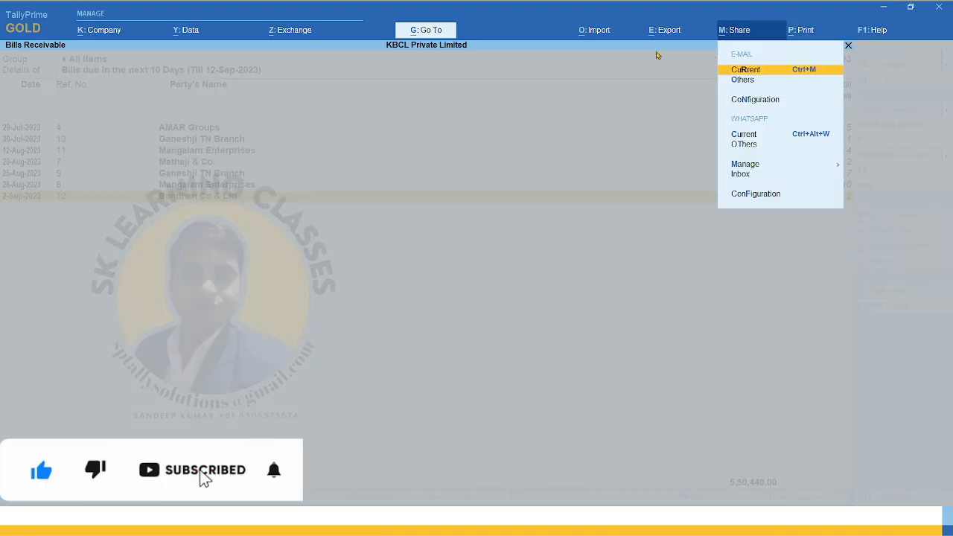
{"action": "key", "text": "Escape"}
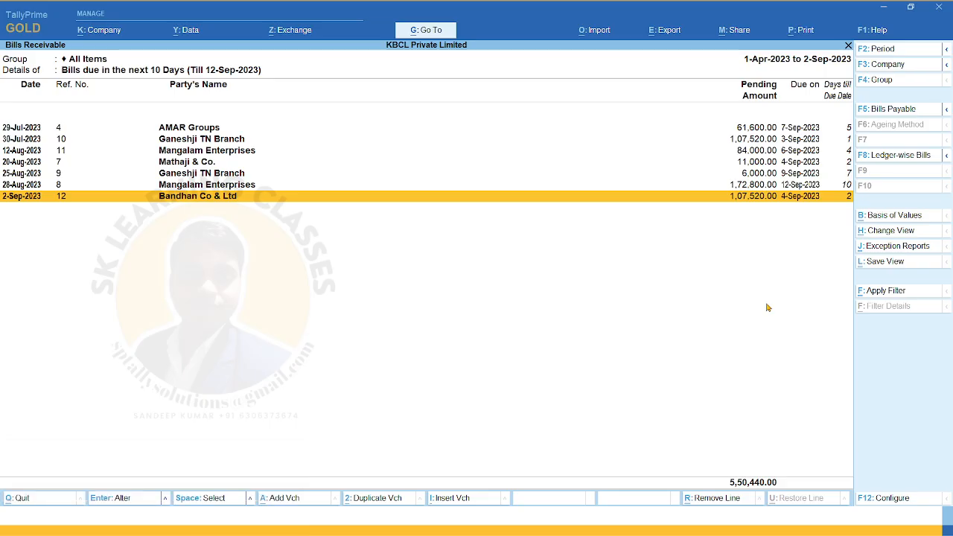
Change the report's type of bills to Overdue Bills and return to the report
{"action": "left_click", "coordinate": [873, 216]}
{"action": "key", "text": "Return"}
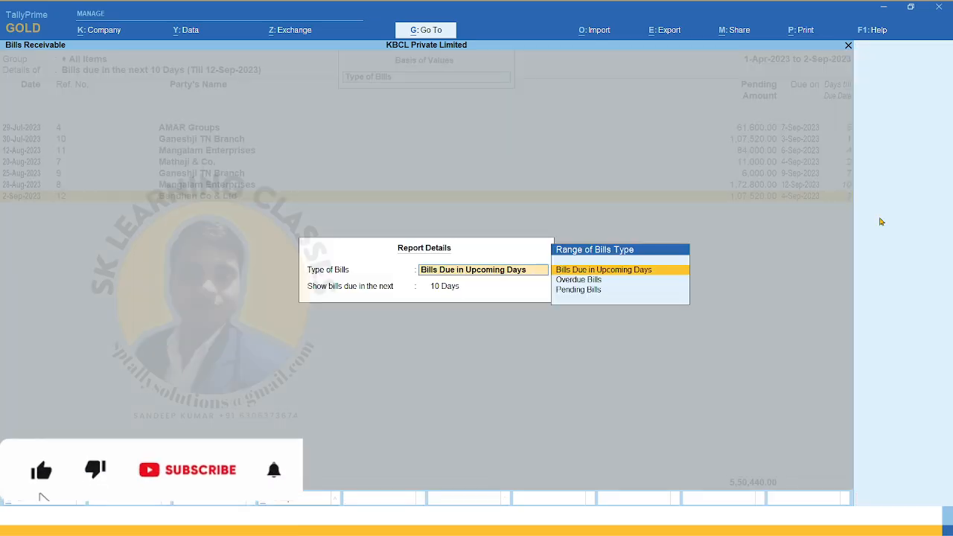
{"action": "key", "text": "Down"}
{"action": "key", "text": "Return"}
{"action": "key", "text": "Escape"}
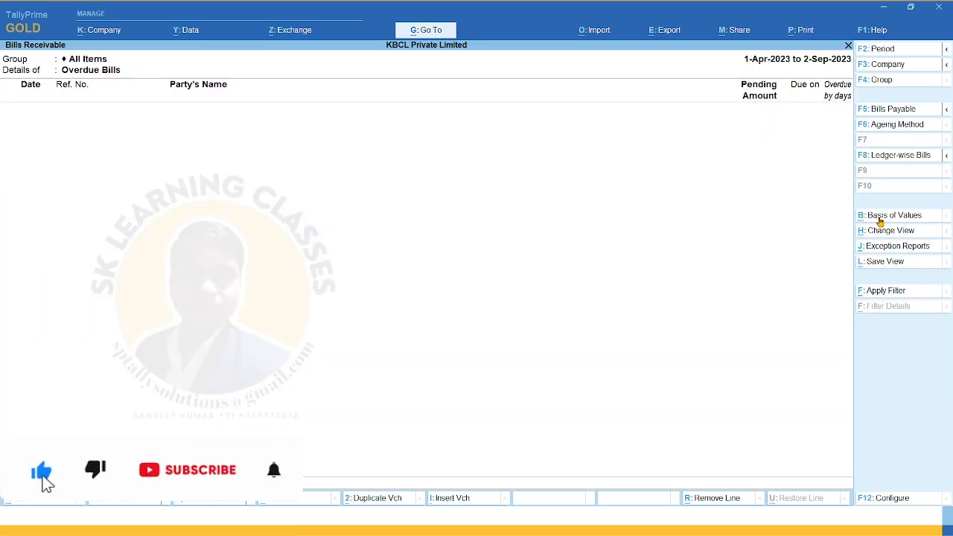
{"action": "left_click", "coordinate": [880, 220]}
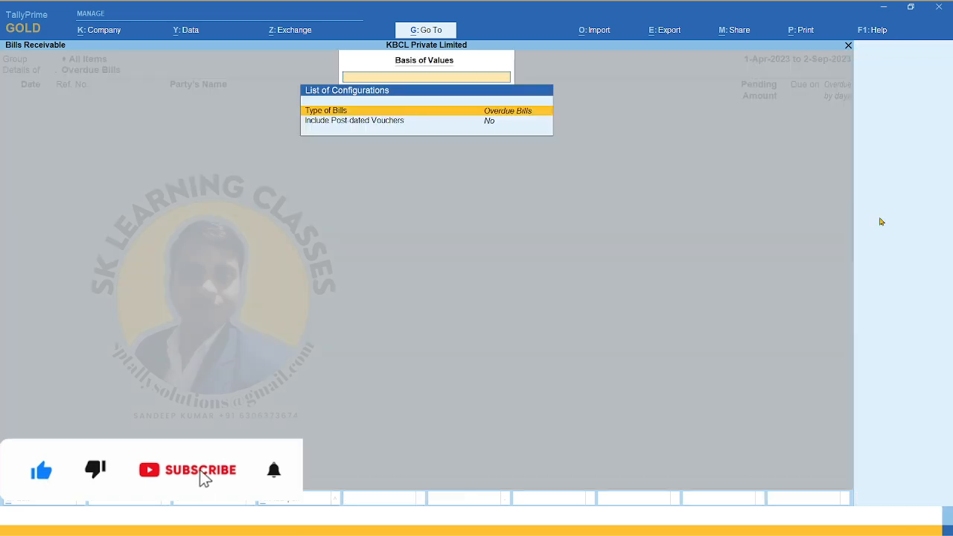
{"action": "left_click", "coordinate": [546, 118]}
{"action": "key", "text": "Return"}
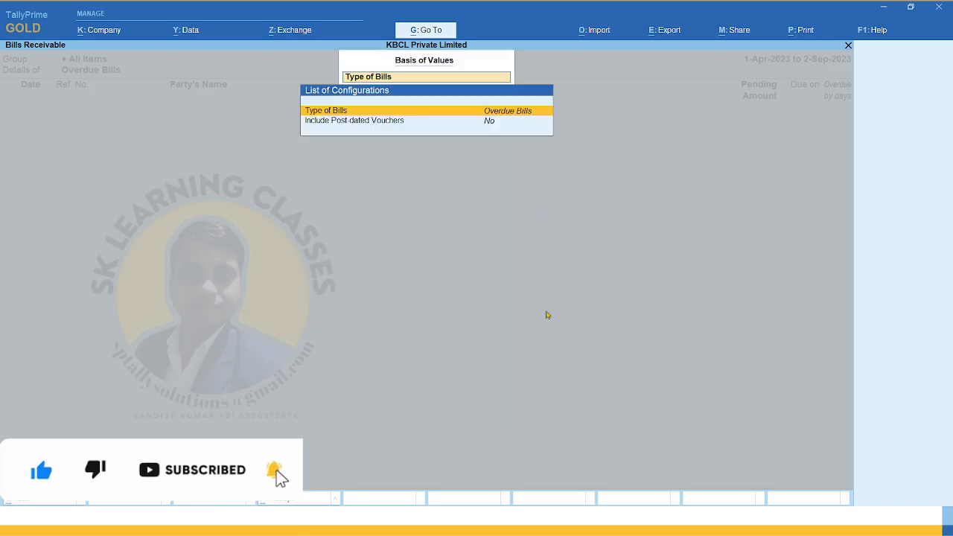
{"action": "key", "text": "ctrl+a"}
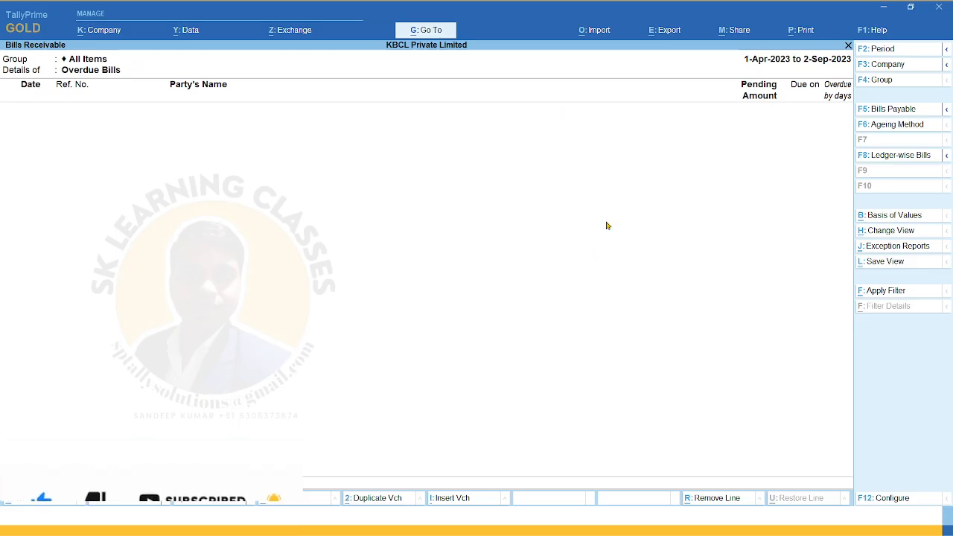
Change the report's type of bills to Pending Bills and return to the report
{"action": "left_click", "coordinate": [874, 219]}
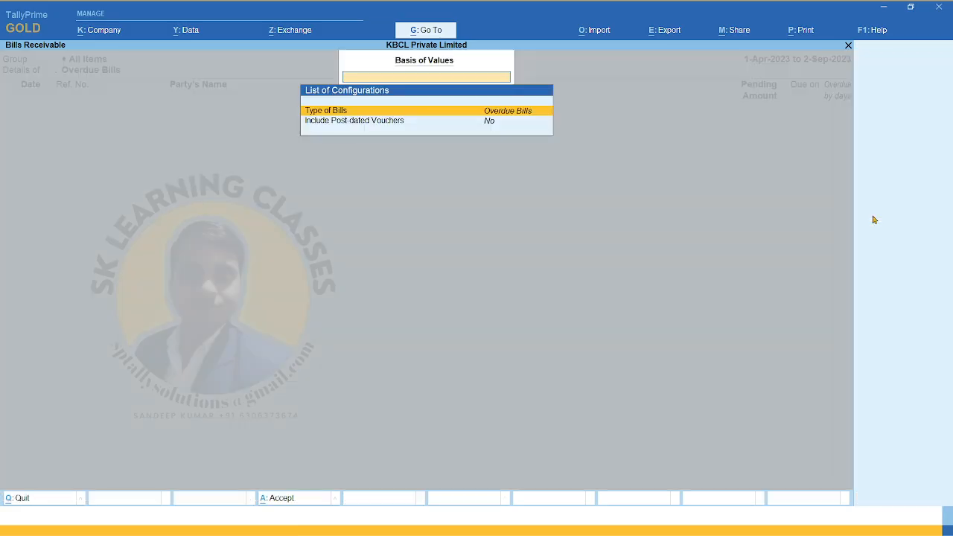
{"action": "key", "text": "Return"}
{"action": "key", "text": "Down"}
{"action": "key", "text": "Return"}
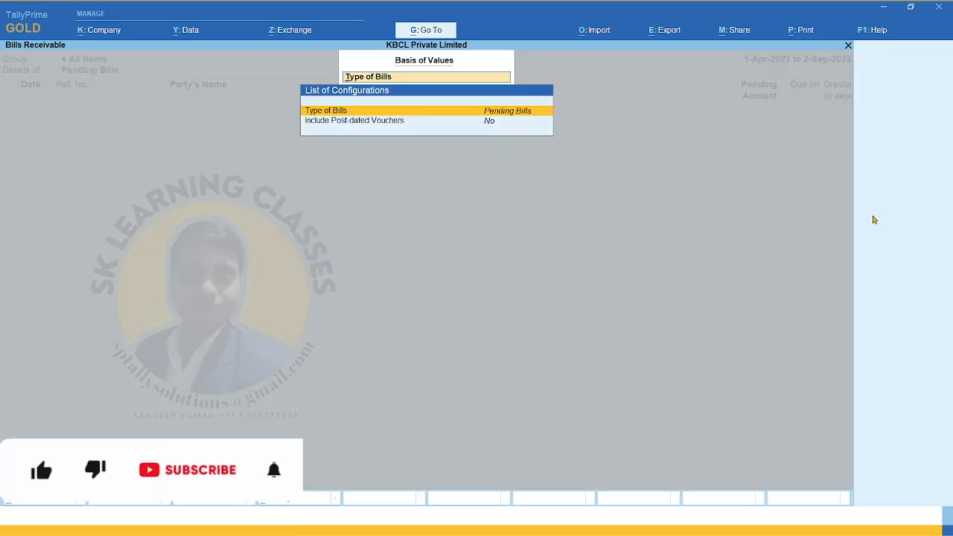
{"action": "key", "text": "ctrl+a"}
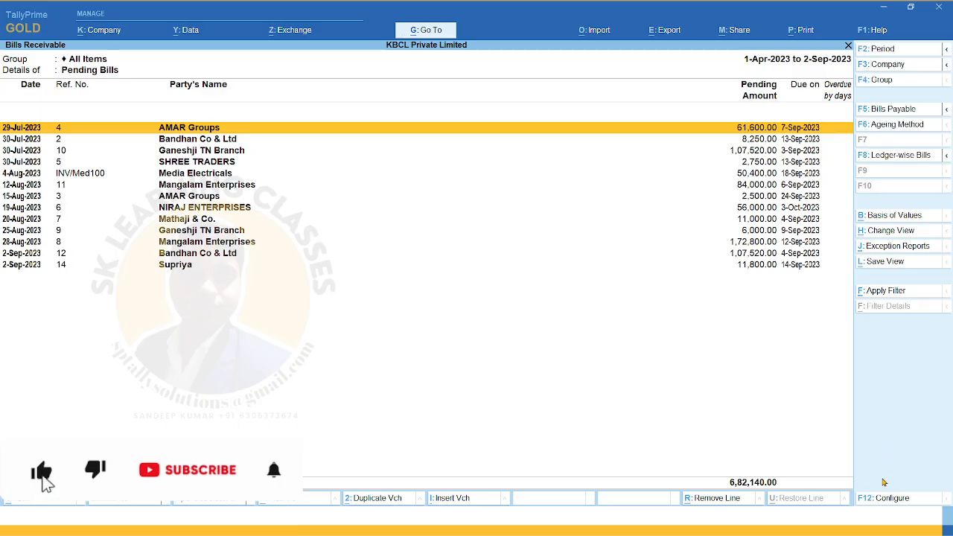
Turn on showing the number of days till due date in the report's configuration
{"action": "left_click", "coordinate": [885, 503]}
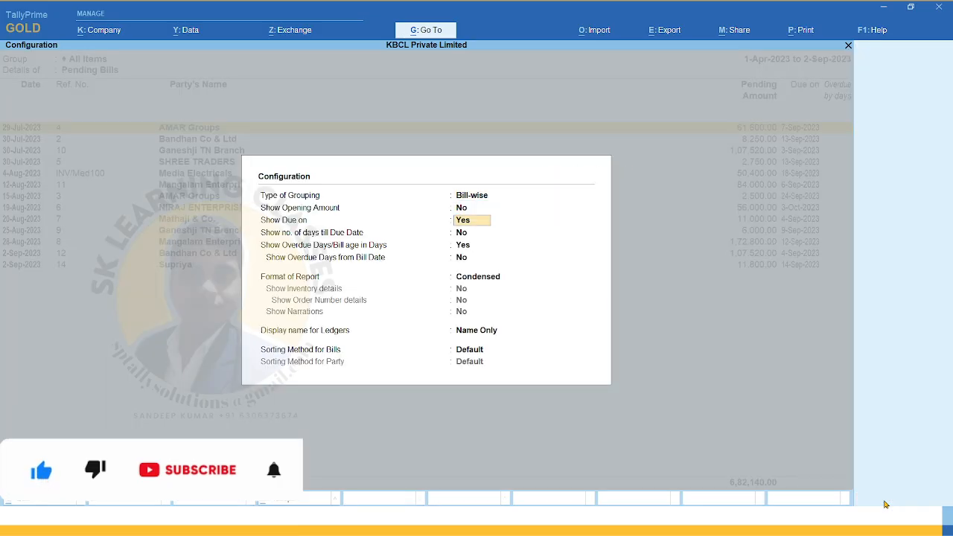
{"action": "key", "text": "Down"}
{"action": "key", "text": "Up"}
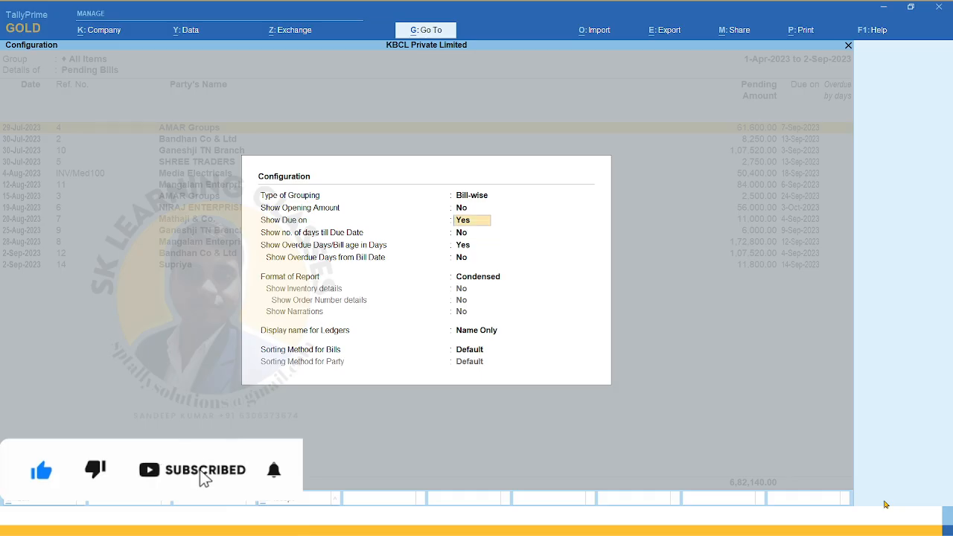
{"action": "key", "text": "Down"}
{"action": "key", "text": "y"}
{"action": "key", "text": "Return"}
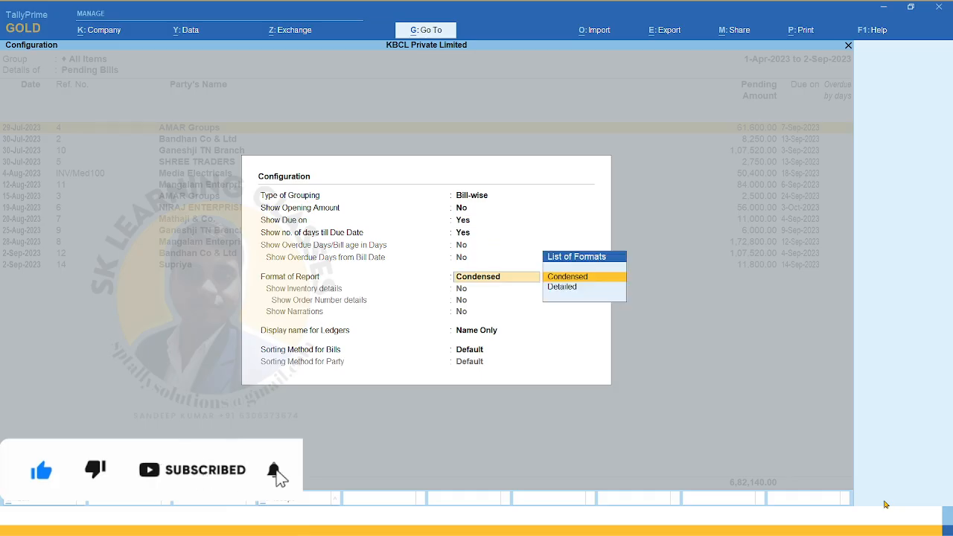
Turn off the days till due date and show overdue days/bill age, counted from the bill date, in the pending bills report
{"action": "key", "text": "Up"}
{"action": "key", "text": "Up"}
{"action": "key", "text": "Down"}
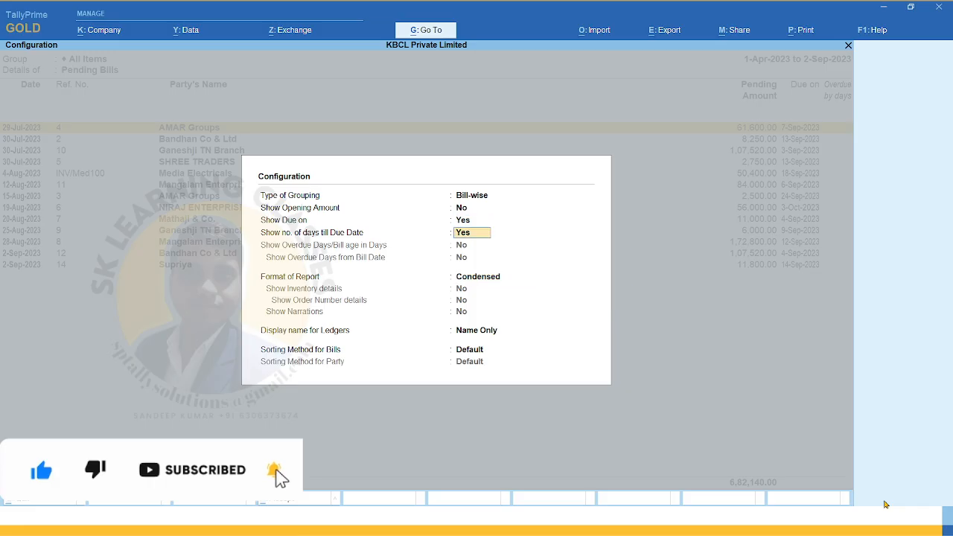
{"action": "key", "text": "n"}
{"action": "key", "text": "Return"}
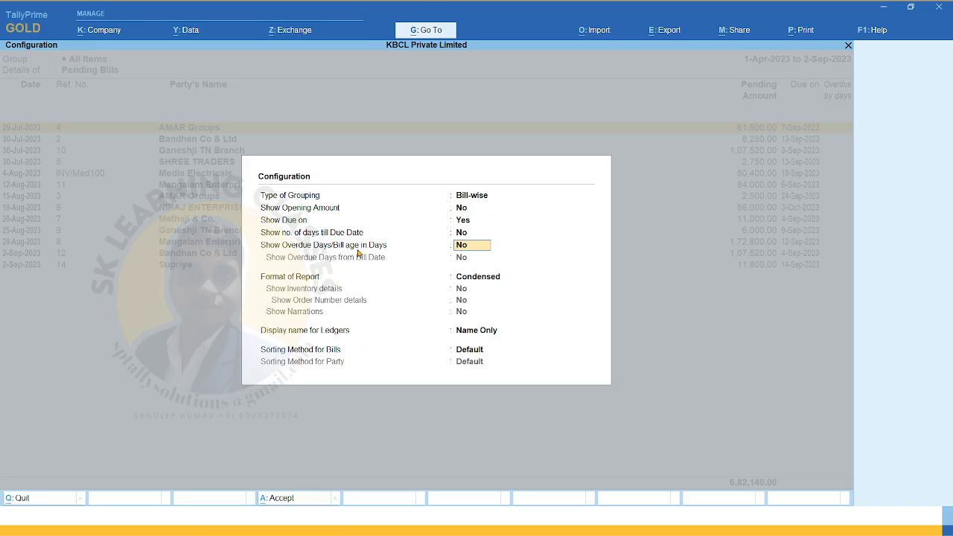
{"action": "type", "text": "yy"}
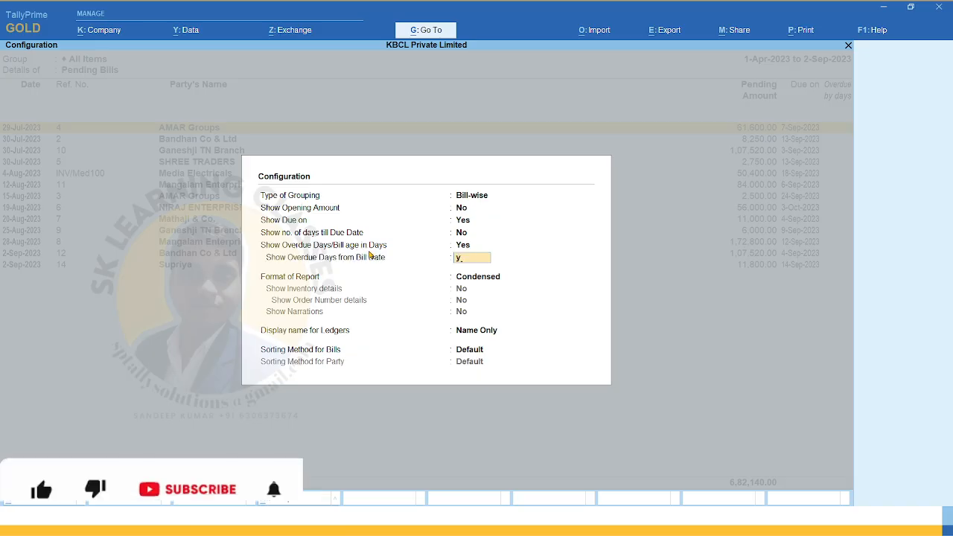
{"action": "key", "text": "Return"}
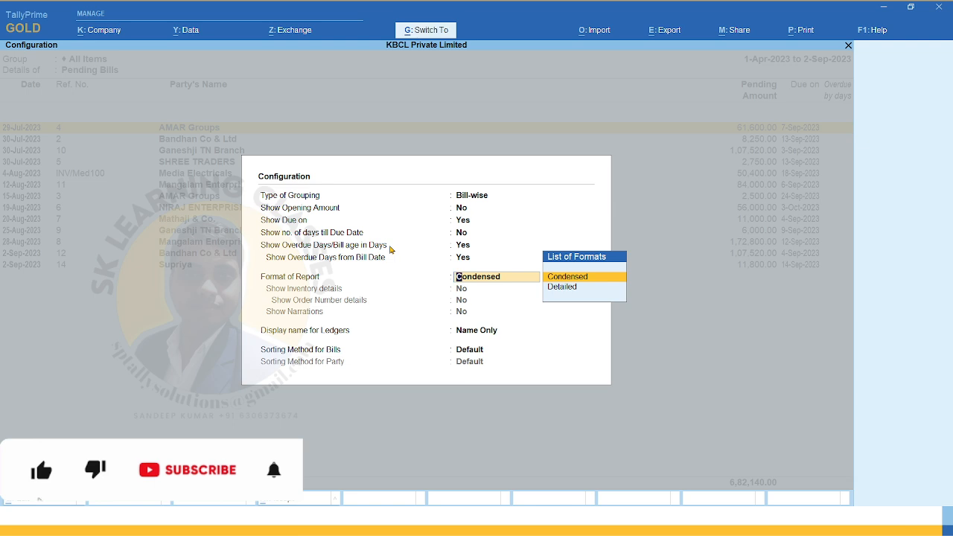
{"action": "key", "text": "ctrl+a"}
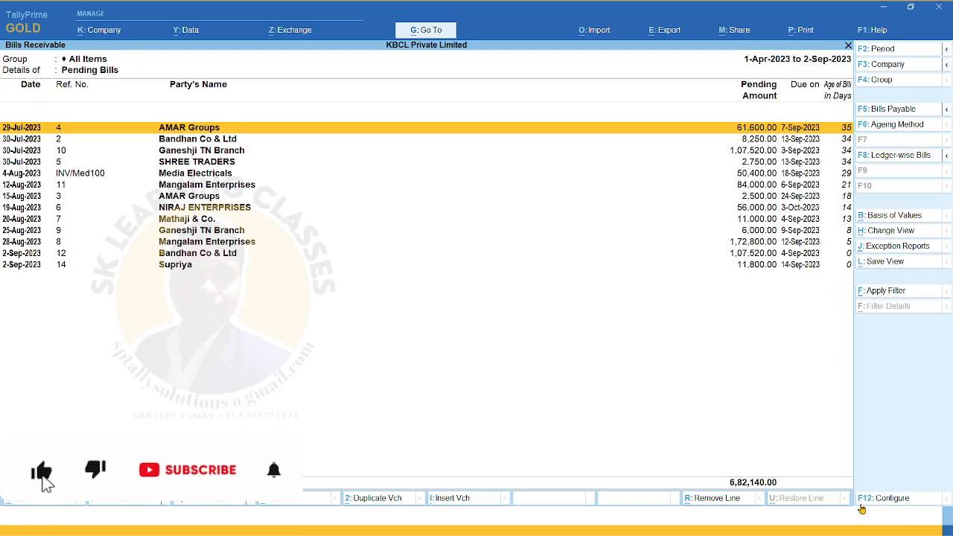
Configure the pending bills report to show the number of days till due date for each bill
{"action": "left_click", "coordinate": [883, 498]}
{"action": "key", "text": "Return"}
{"action": "key", "text": "Return"}
{"action": "key", "text": "Return"}
{"action": "key", "text": "Return"}
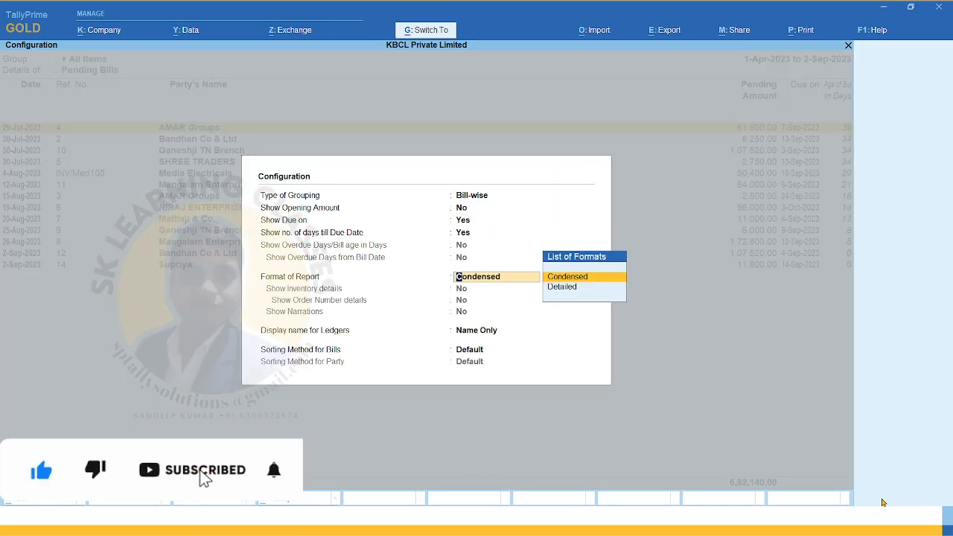
{"action": "key", "text": "ctrl+a"}
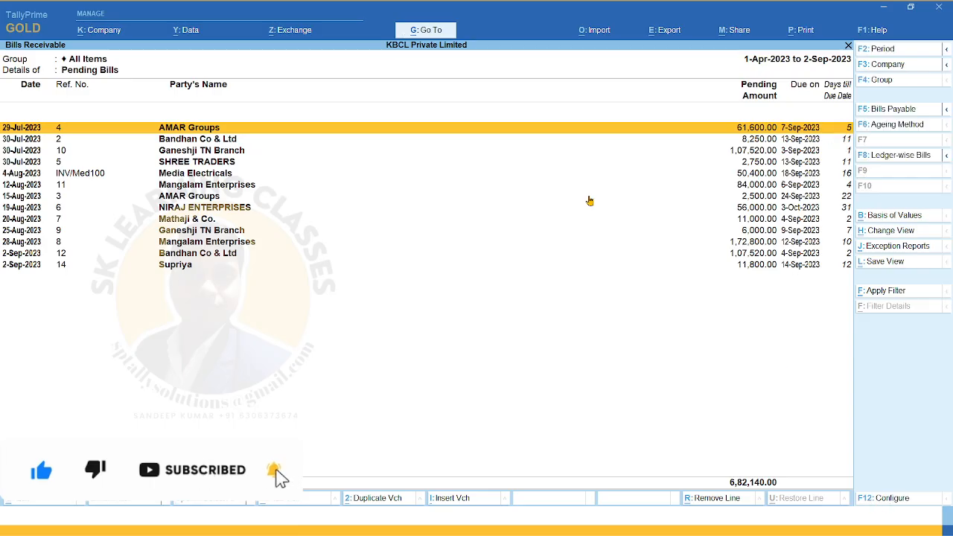
Open the sales voucher behind the 29-Jul-2023 AMAR Groups bill, check the default credit period in its party ledger, and return to the report
{"action": "key", "text": "Return"}
{"action": "key", "text": "Down"}
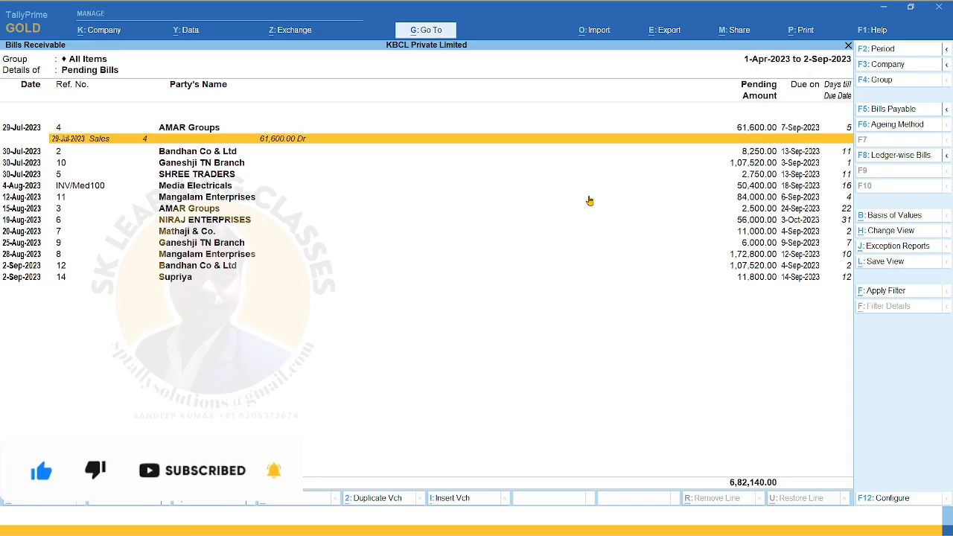
{"action": "key", "text": "Return"}
{"action": "key", "text": "Return"}
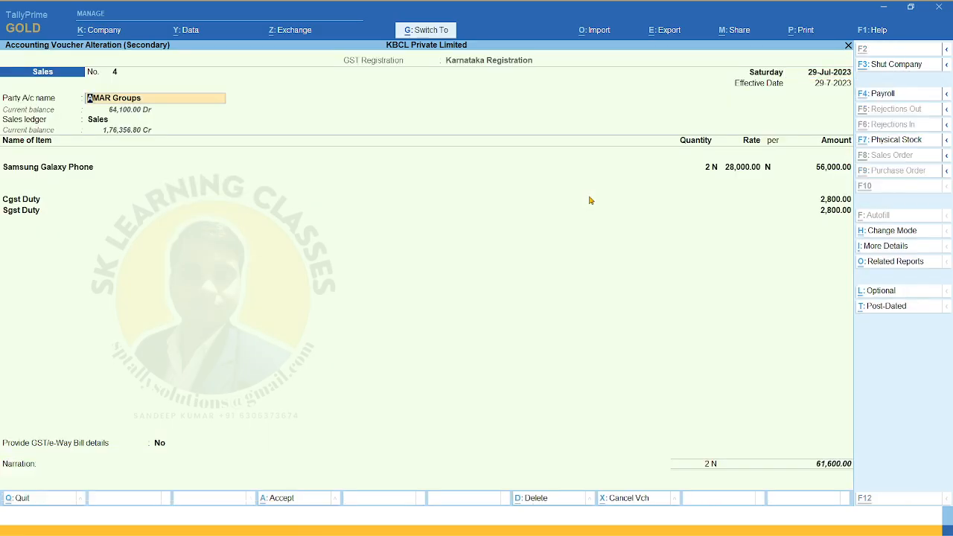
{"action": "key", "text": "ctrl+Return"}
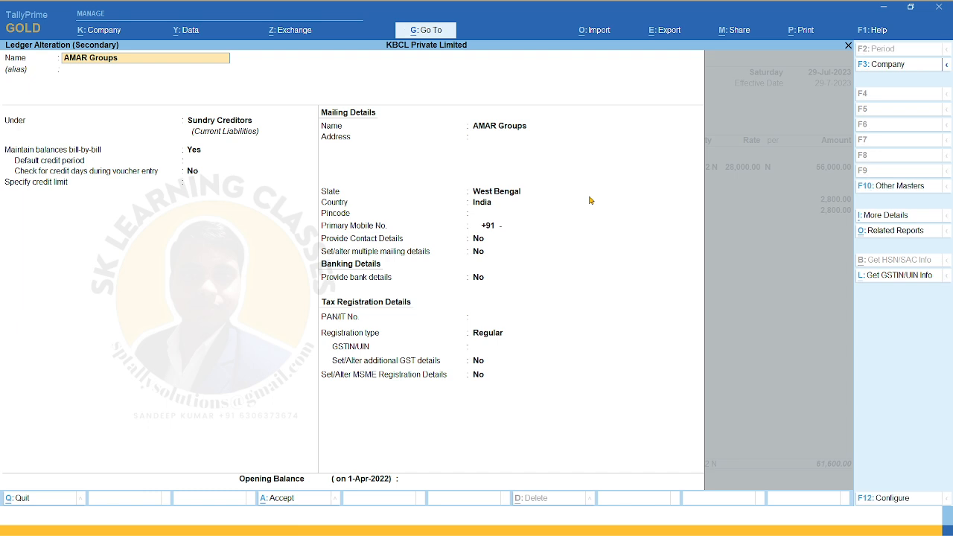
{"action": "left_click", "coordinate": [187, 163]}
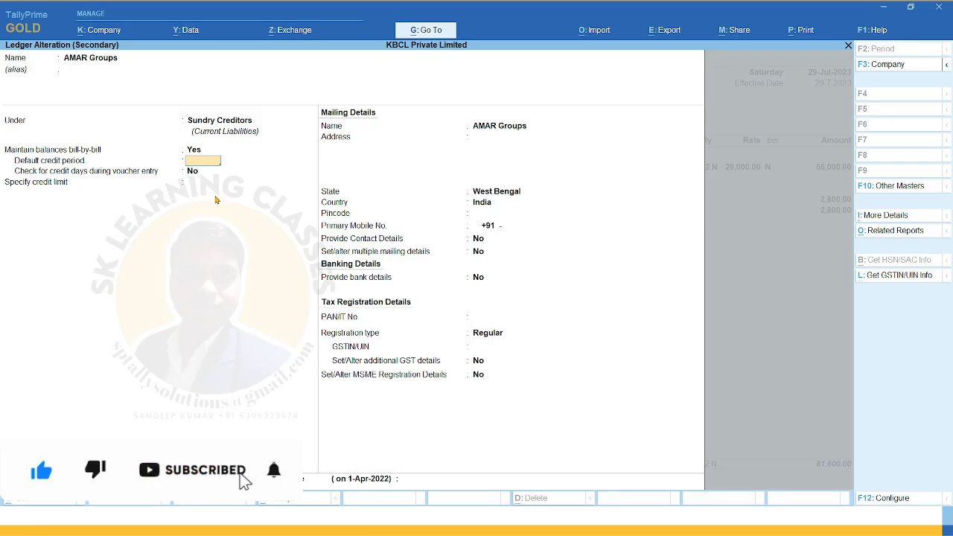
{"action": "key", "text": "ctrl+a"}
{"action": "key", "text": "Escape"}
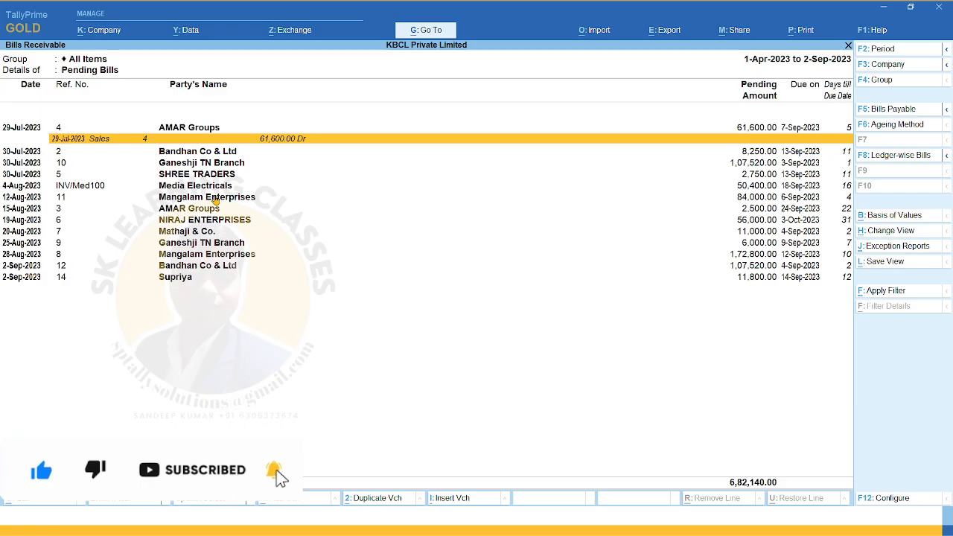
Open the sales voucher of the 30-Jul-2023 Bandhan Co & Ltd bill and check the default credit period in its party ledger
{"action": "key", "text": "Down"}
{"action": "key", "text": "shift+Return"}
{"action": "key", "text": "Down"}
{"action": "key", "text": "Return"}
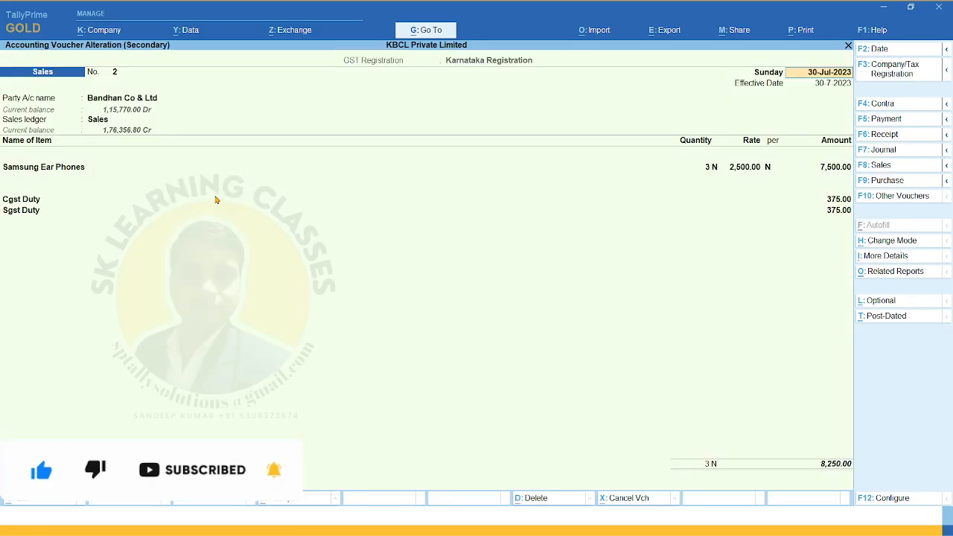
{"action": "key", "text": "ctrl+Return"}
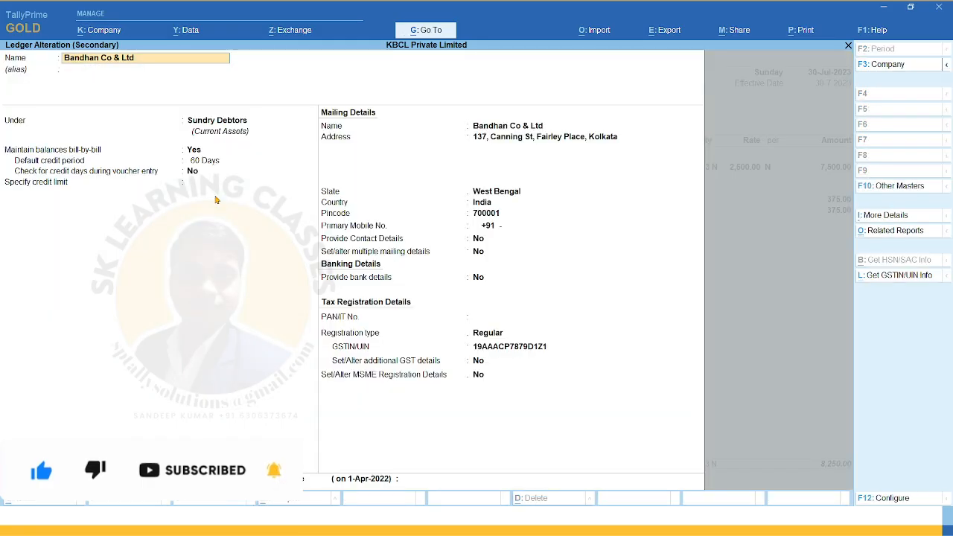
{"action": "left_click", "coordinate": [205, 165]}
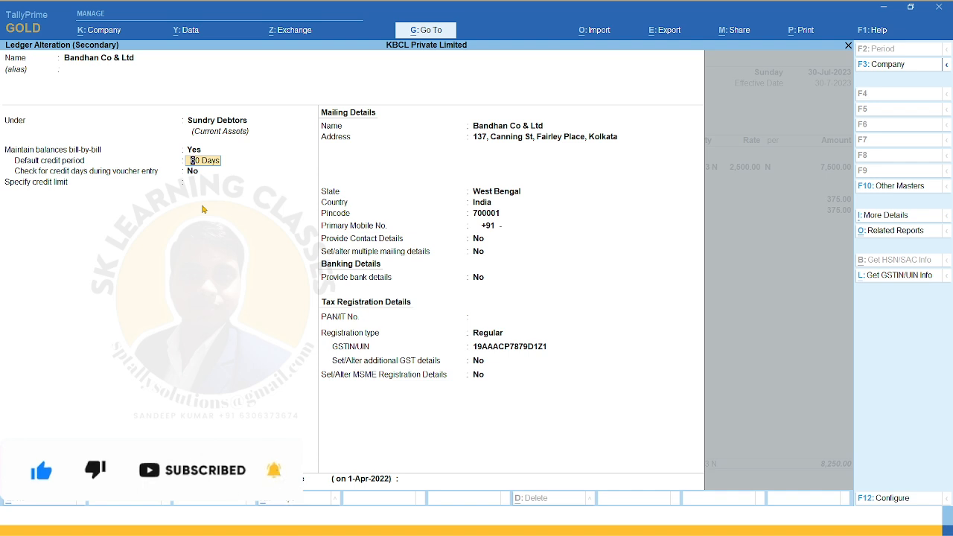
{"action": "key", "text": "alt+Tab"}
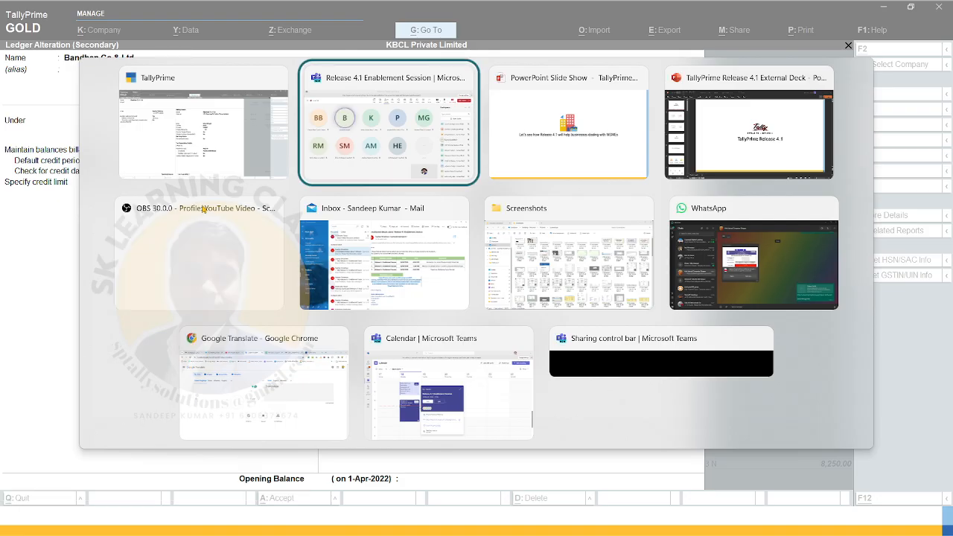
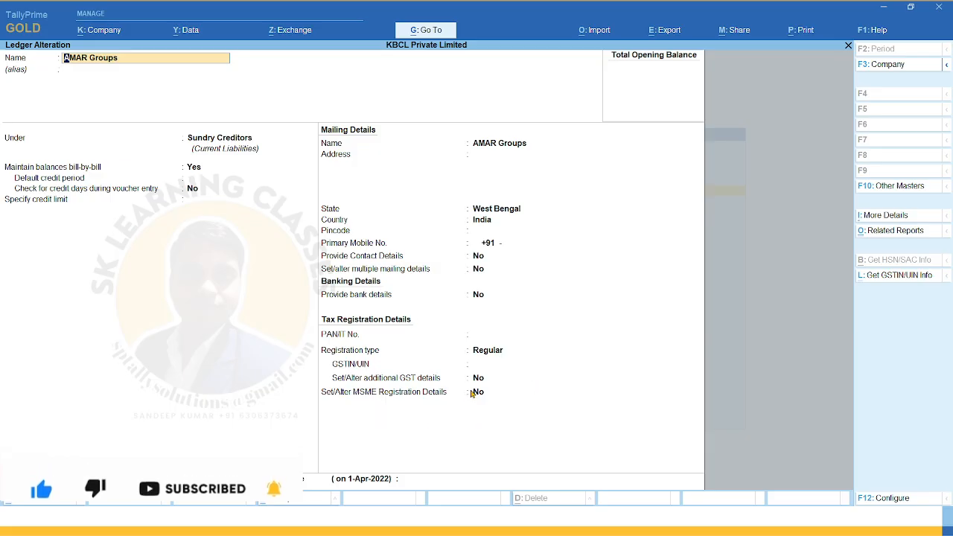
Check the Provide MSME Registration Details option in the ledger configuration and return to the AMAR Groups ledger
{"action": "left_click", "coordinate": [881, 501]}
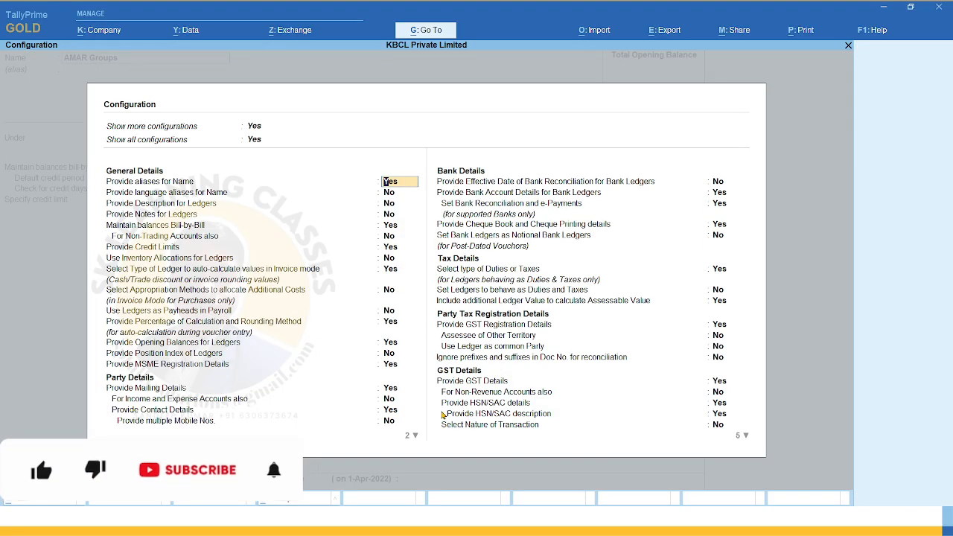
{"action": "left_click", "coordinate": [126, 366]}
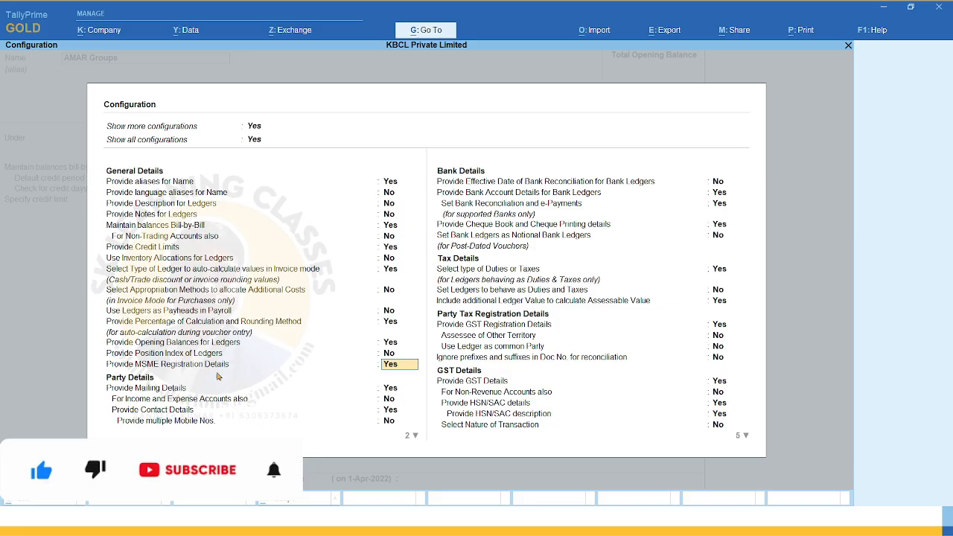
{"action": "key", "text": "Return"}
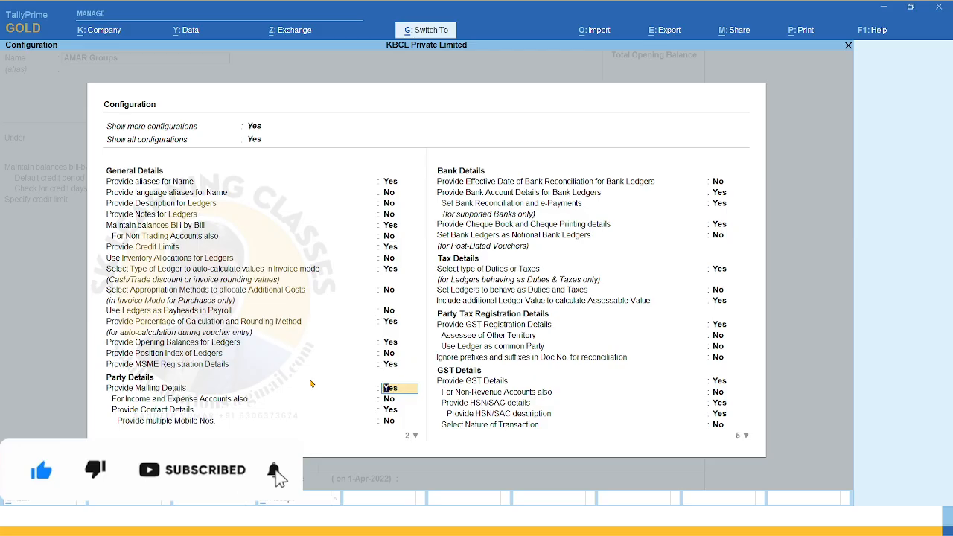
{"action": "key", "text": "ctrl+a"}
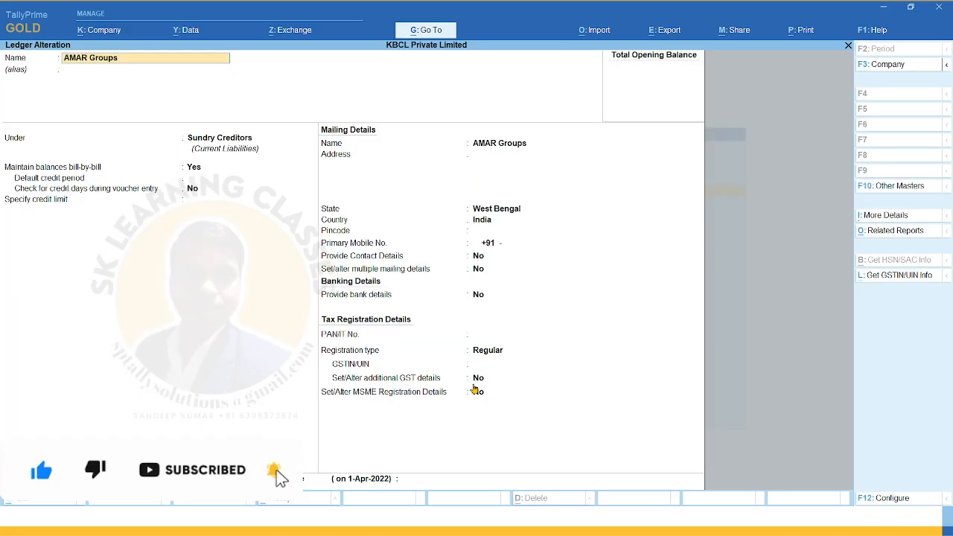
Enable altering the MSME registration details of the AMAR Groups ledger, keep Small as type of enterprise and the existing UDYAM number, and save
{"action": "key", "text": "ctrl+a"}
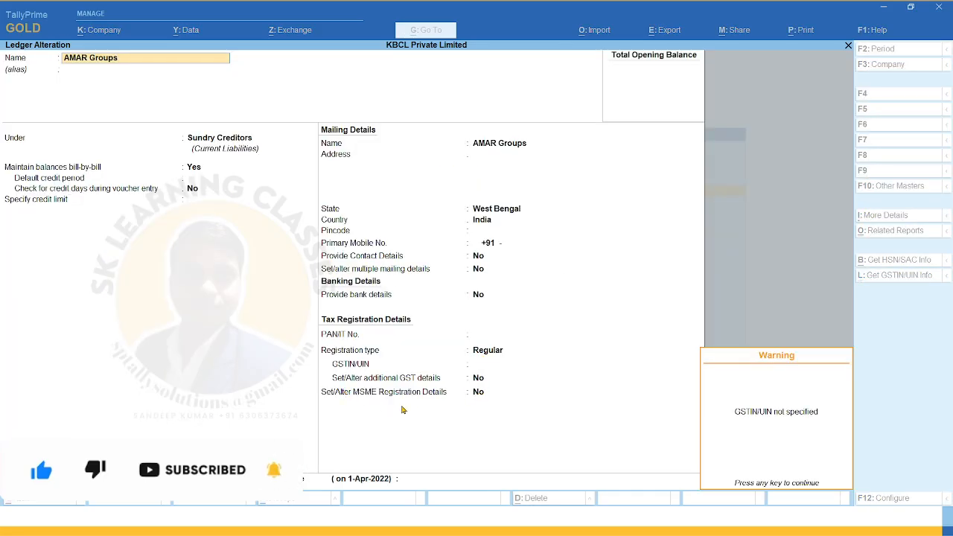
{"action": "key", "text": "Return"}
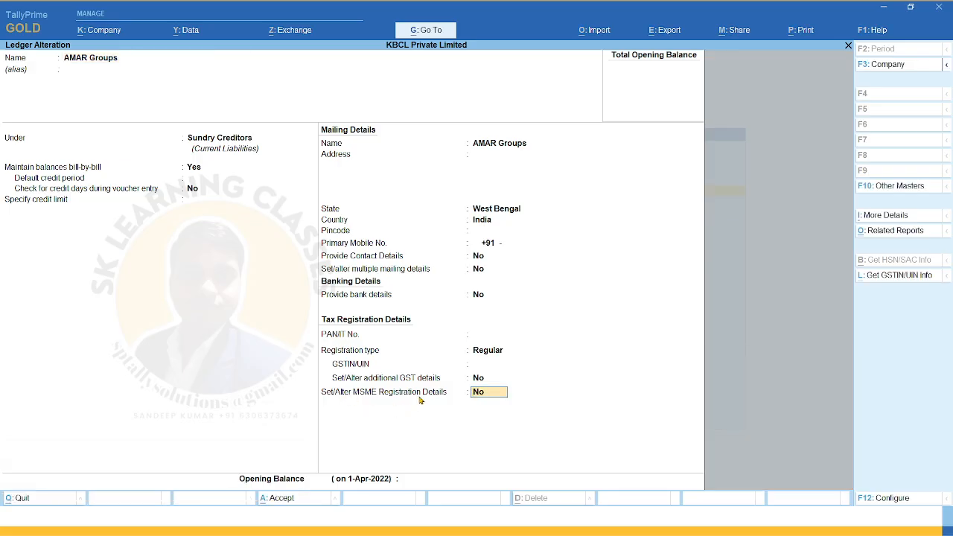
{"action": "type", "text": "y"}
{"action": "key", "text": "Return"}
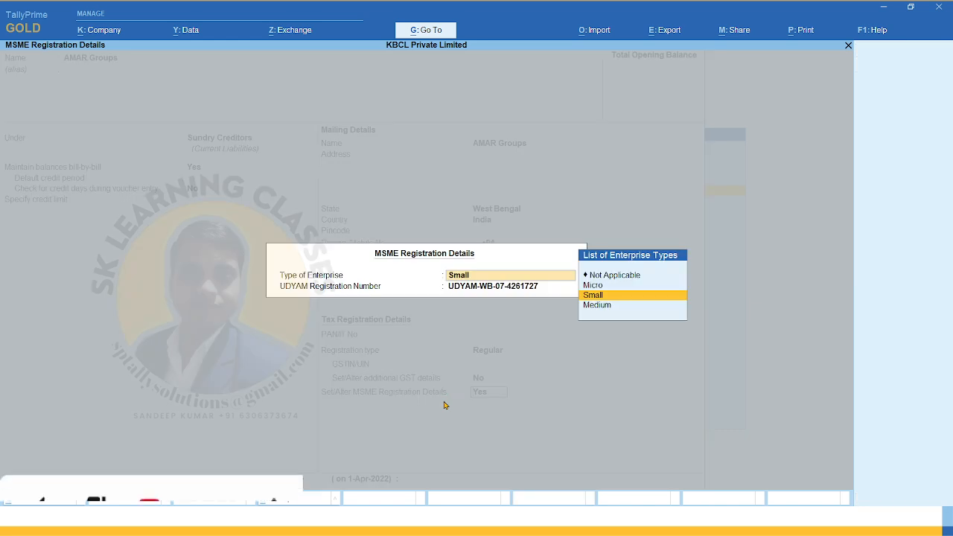
{"action": "key", "text": "Up"}
{"action": "key", "text": "Down"}
{"action": "key", "text": "Return"}
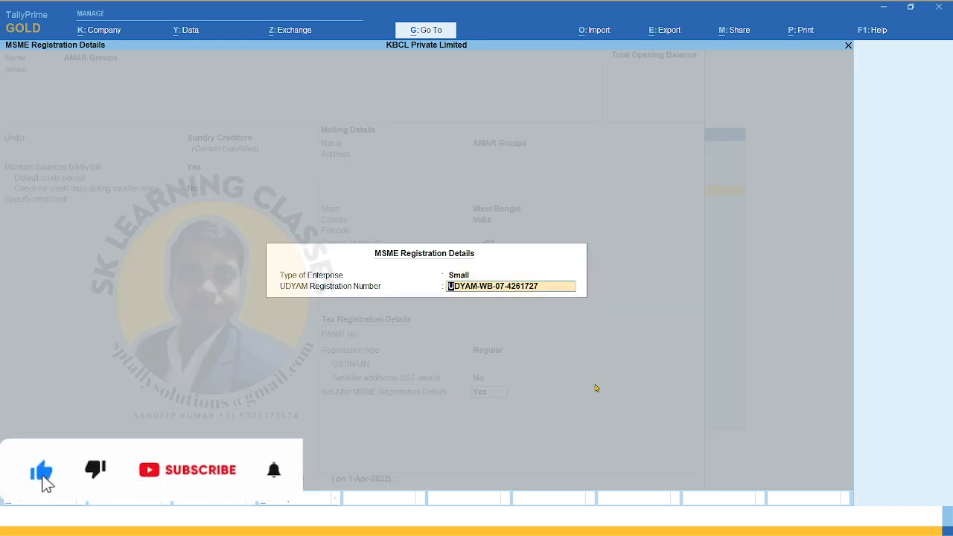
{"action": "key", "text": "Return"}
{"action": "key", "text": "Return"}
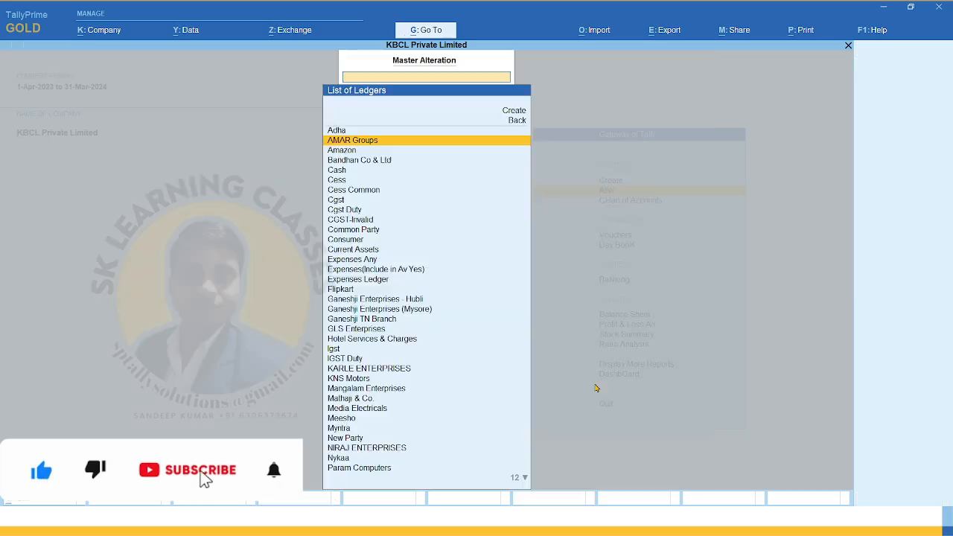
Look through the list of ledgers available for alteration and return to the Gateway of Tally
{"action": "key", "text": "Down"}
{"action": "key", "text": "Down"}
{"action": "key", "text": "Down"}
{"action": "key", "text": "Down"}
{"action": "key", "text": "Down"}
{"action": "key", "text": "Down"}
{"action": "key", "text": "Down"}
{"action": "key", "text": "Down"}
{"action": "key", "text": "Down"}
{"action": "key", "text": "Down"}
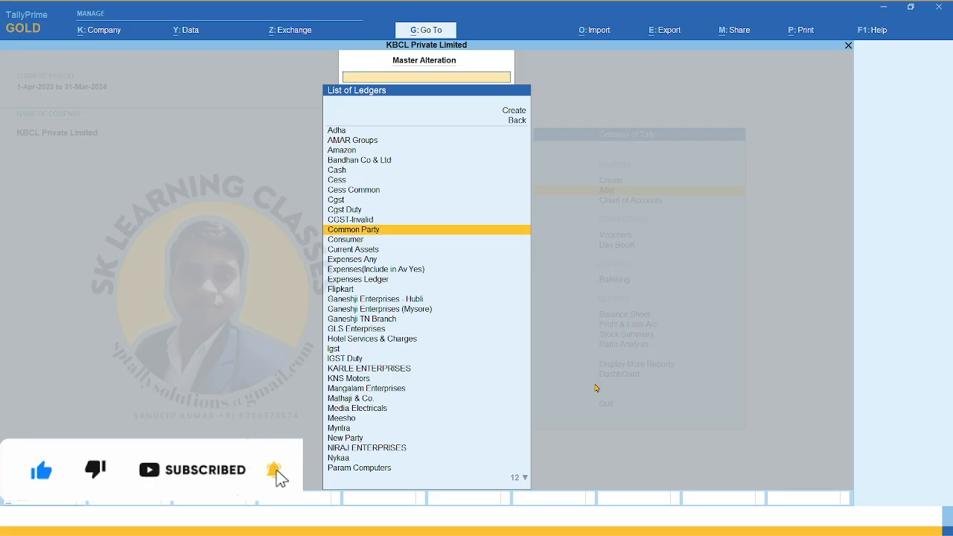
{"action": "key", "text": "Down"}
{"action": "key", "text": "Down"}
{"action": "key", "text": "Down"}
{"action": "key", "text": "Down"}
{"action": "key", "text": "Down"}
{"action": "key", "text": "Down"}
{"action": "key", "text": "Down"}
{"action": "key", "text": "Down"}
{"action": "key", "text": "Down"}
{"action": "key", "text": "Down"}
{"action": "key", "text": "Down"}
{"action": "key", "text": "Down"}
{"action": "key", "text": "Down"}
{"action": "key", "text": "Down"}
{"action": "key", "text": "Down"}
{"action": "key", "text": "Down"}
{"action": "key", "text": "Down"}
{"action": "key", "text": "Down"}
{"action": "key", "text": "Down"}
{"action": "key", "text": "Down"}
{"action": "key", "text": "Down"}
{"action": "key", "text": "Down"}
{"action": "key", "text": "Down"}
{"action": "key", "text": "Down"}
{"action": "key", "text": "Down"}
{"action": "key", "text": "Down"}
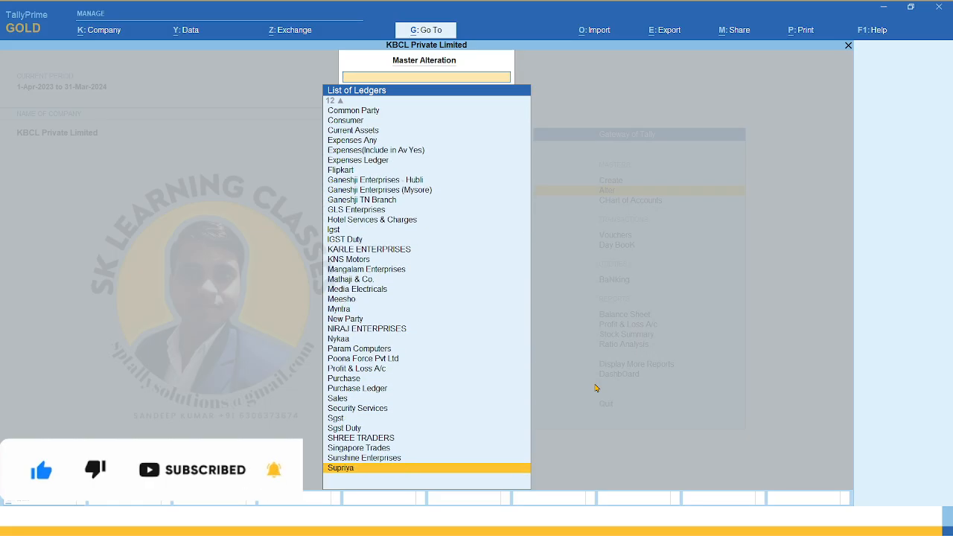
{"action": "key", "text": "Up"}
{"action": "key", "text": "Up"}
{"action": "key", "text": "Up"}
{"action": "key", "text": "Up"}
{"action": "key", "text": "Up"}
{"action": "key", "text": "Up"}
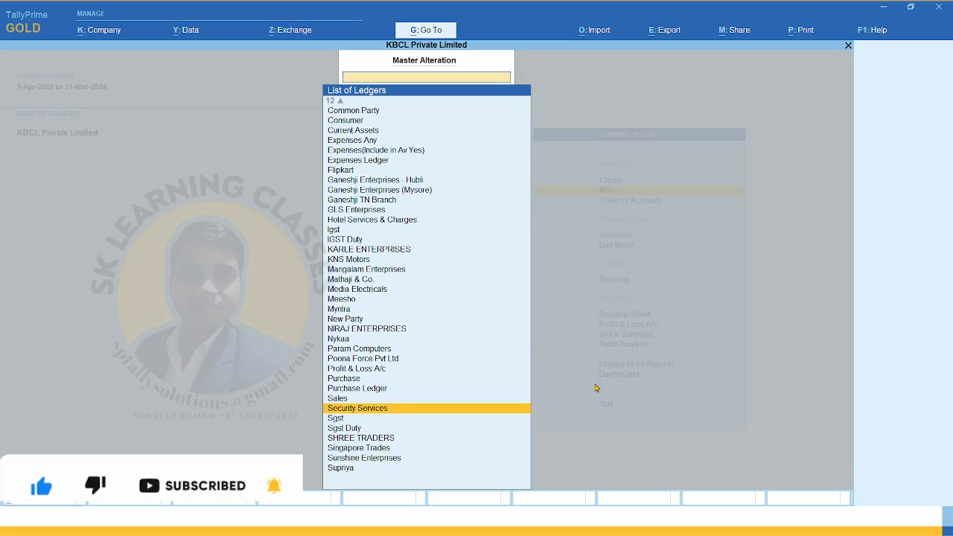
{"action": "key", "text": "Escape"}
{"action": "key", "text": "Escape"}
{"action": "key", "text": "Escape"}
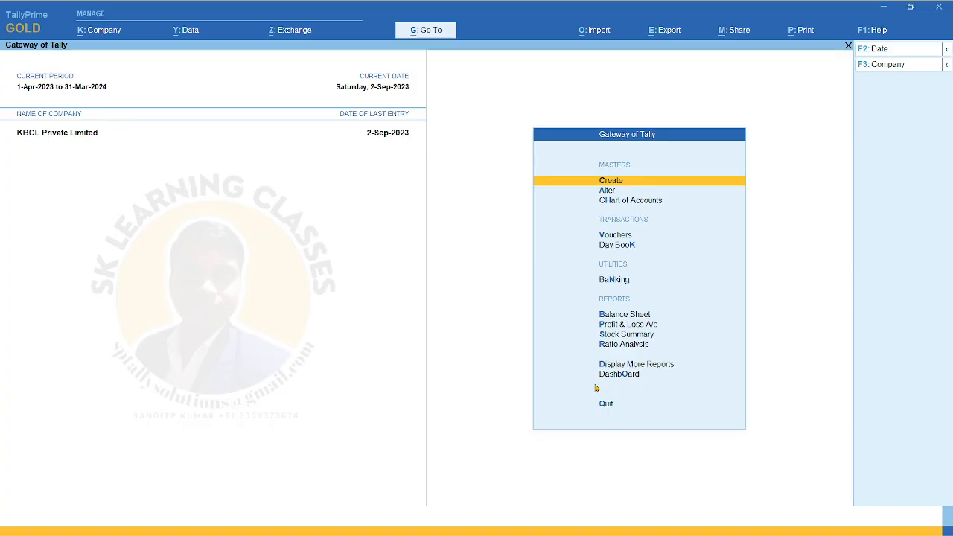
Open the MSME Reports among the statutory reports
{"action": "key", "text": "d"}
{"action": "key", "text": "Down"}
{"action": "key", "text": "Down"}
{"action": "key", "text": "Down"}
{"action": "key", "text": "Down"}
{"action": "key", "text": "Down"}
{"action": "key", "text": "Down"}
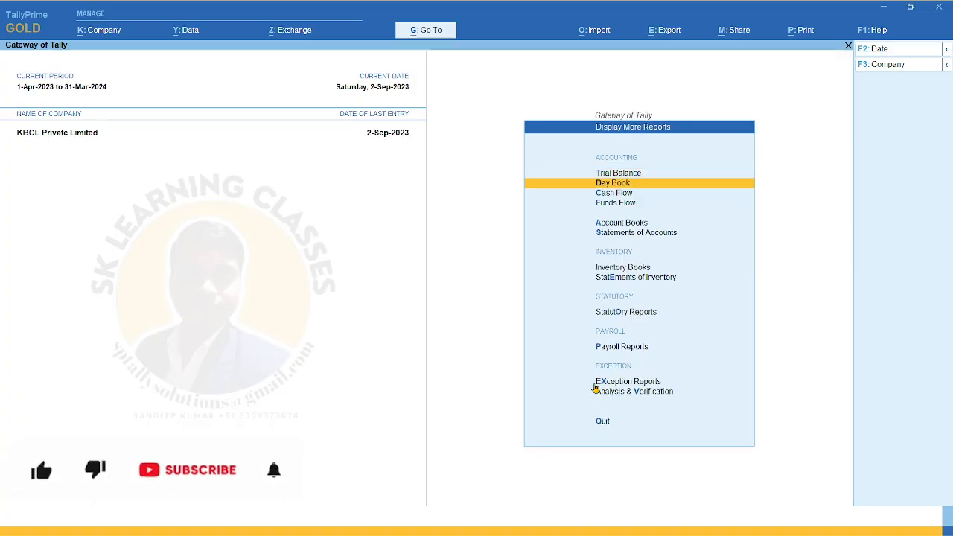
{"action": "key", "text": "Down"}
{"action": "key", "text": "Down"}
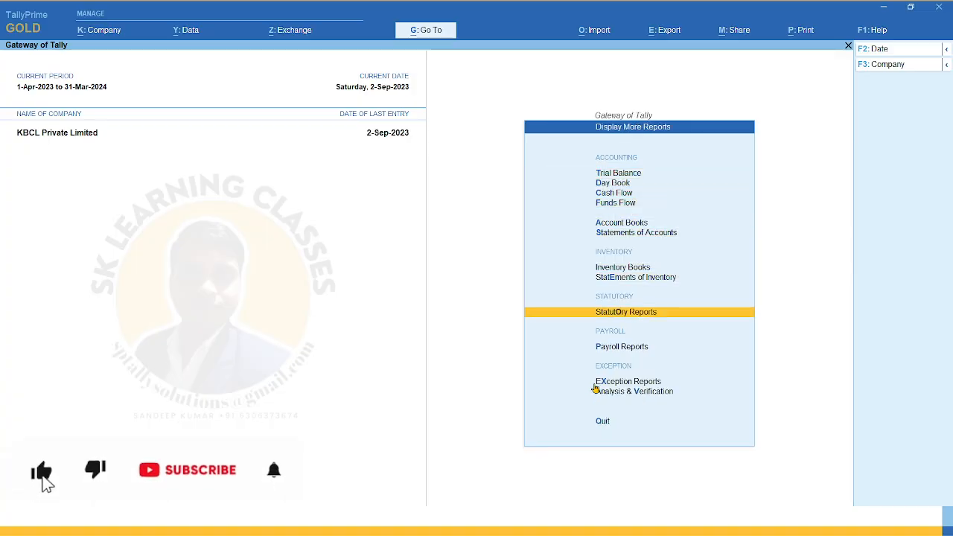
{"action": "key", "text": "Return"}
{"action": "key", "text": "Down"}
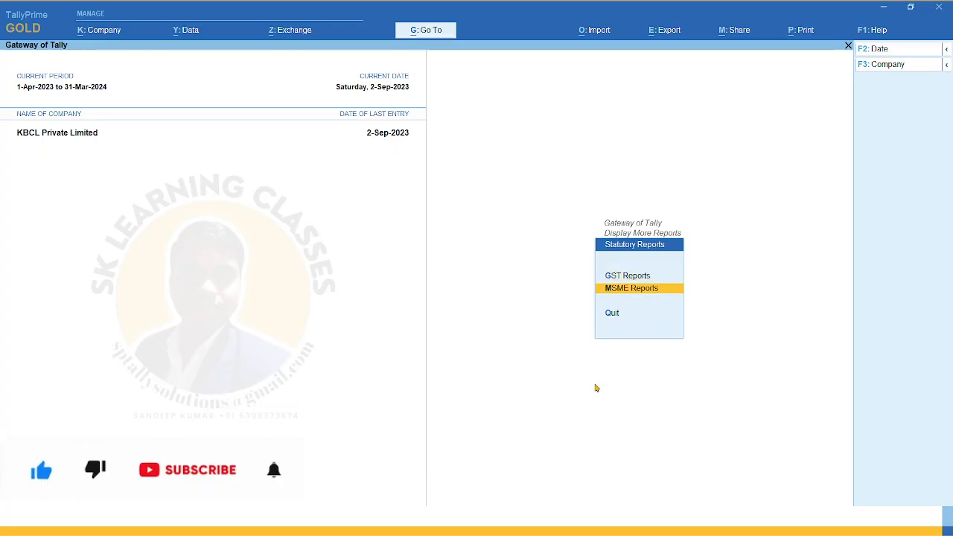
{"action": "key", "text": "Up"}
{"action": "key", "text": "Down"}
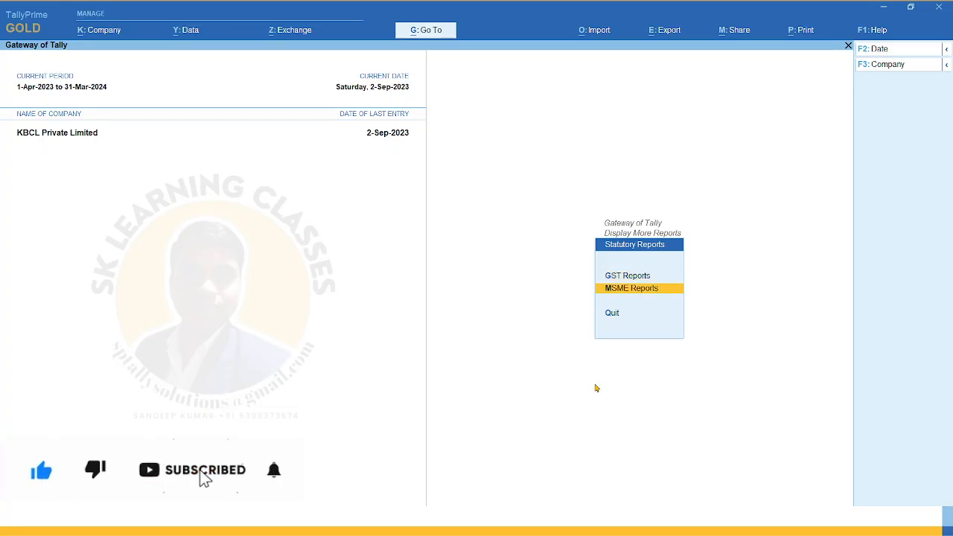
{"action": "key", "text": "Return"}
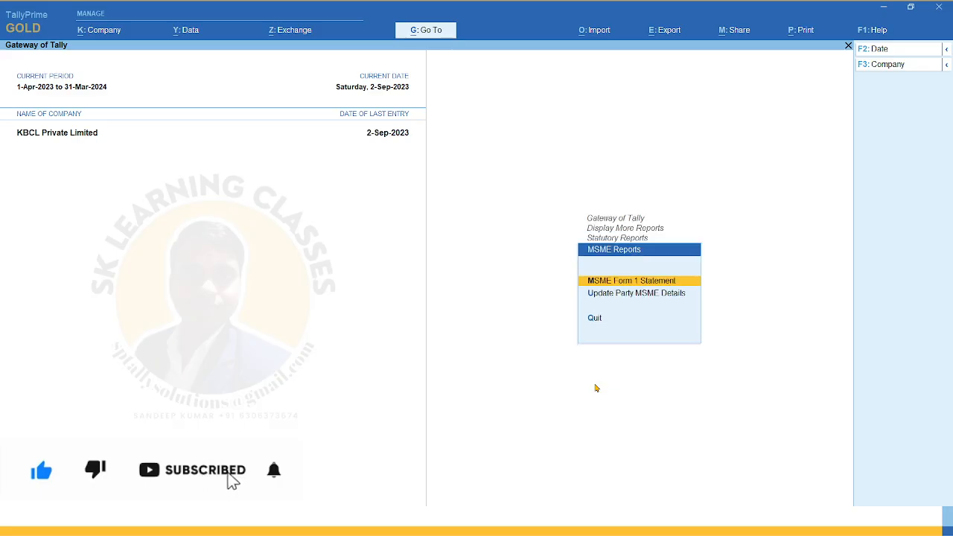
Search the list of reports for "Ms", look through the MSME entries and leave the search
{"action": "left_click", "coordinate": [438, 38]}
{"action": "type", "text": "Ms"}
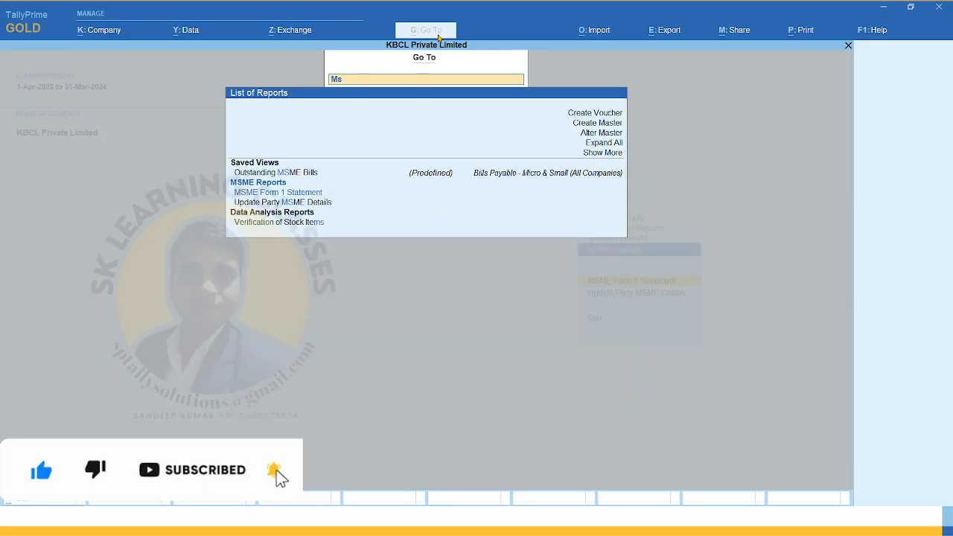
{"action": "key", "text": "Down"}
{"action": "key", "text": "Down"}
{"action": "key", "text": "Down"}
{"action": "key", "text": "Up"}
{"action": "key", "text": "Down"}
{"action": "key", "text": "Up"}
{"action": "key", "text": "Down"}
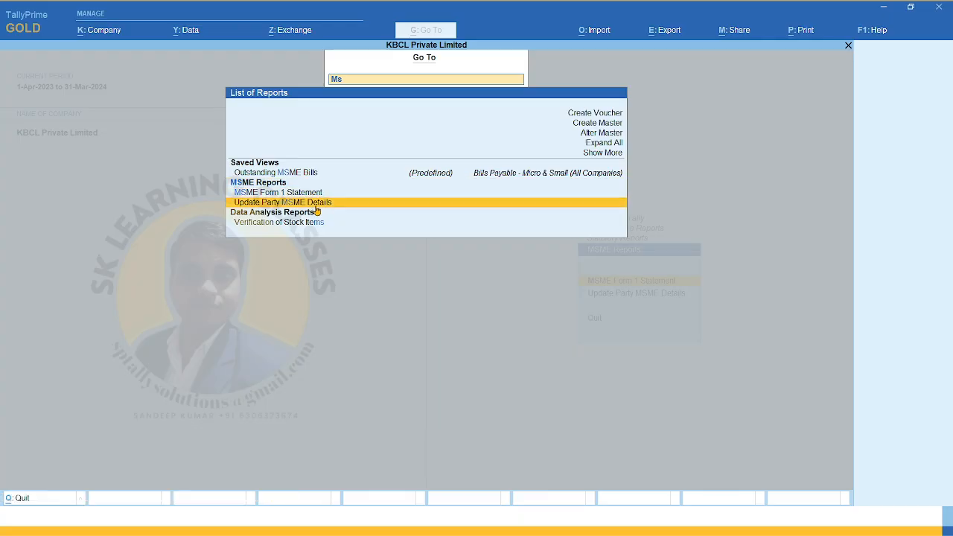
{"action": "key", "text": "Up"}
{"action": "key", "text": "BackSpace"}
{"action": "key", "text": "BackSpace"}
{"action": "key", "text": "Escape"}
Open Update Party MSME Details for all ledgers of the Sundry Creditors group, including parties with complete details
{"action": "key", "text": "Down"}
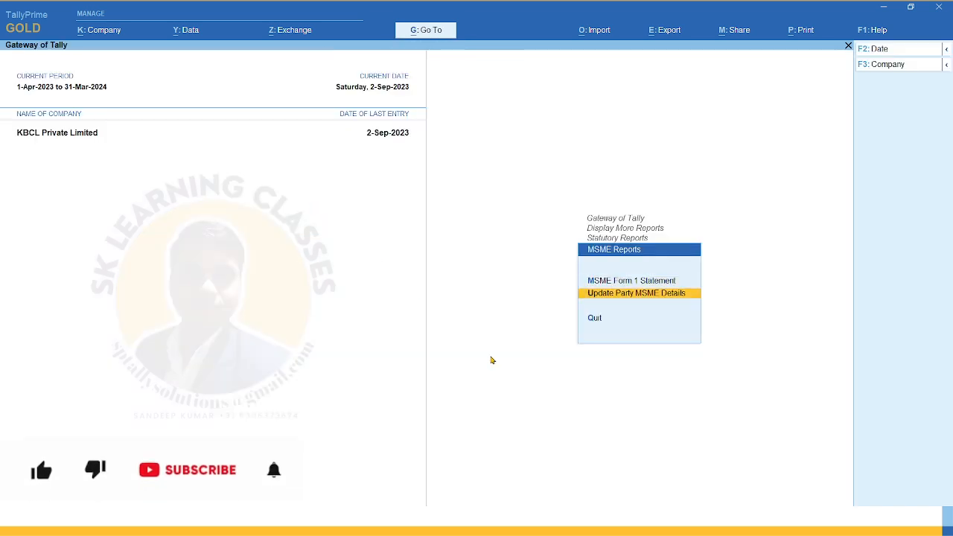
{"action": "key", "text": "Return"}
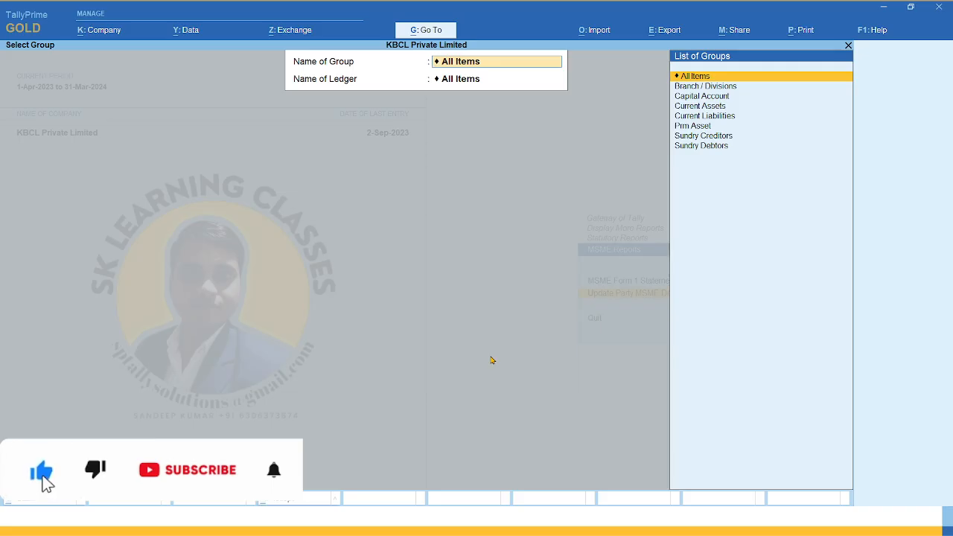
{"action": "key", "text": "Down"}
{"action": "key", "text": "Down"}
{"action": "key", "text": "Down"}
{"action": "key", "text": "Down"}
{"action": "key", "text": "Down"}
{"action": "key", "text": "Down"}
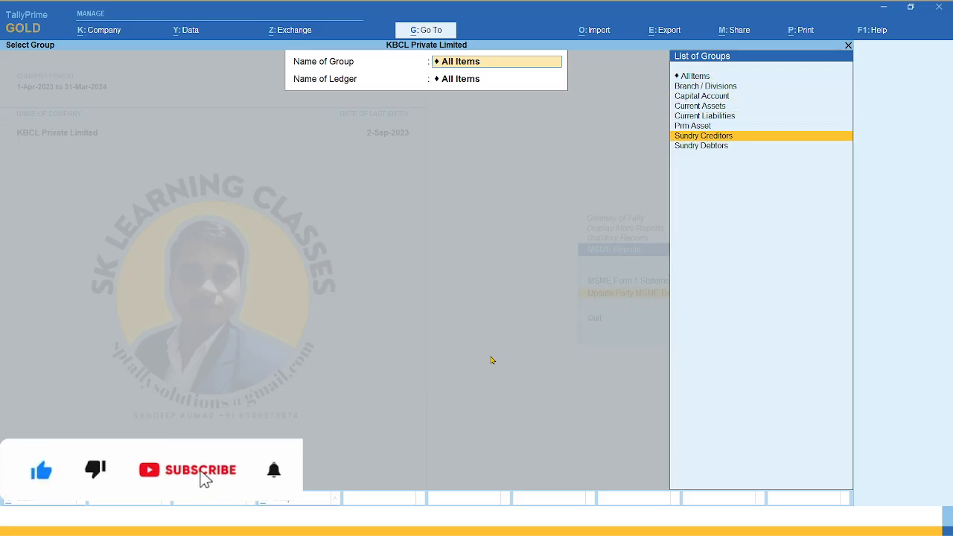
{"action": "key", "text": "Return"}
{"action": "key", "text": "Down"}
{"action": "key", "text": "Down"}
{"action": "key", "text": "Up"}
{"action": "key", "text": "Up"}
{"action": "key", "text": "Return"}
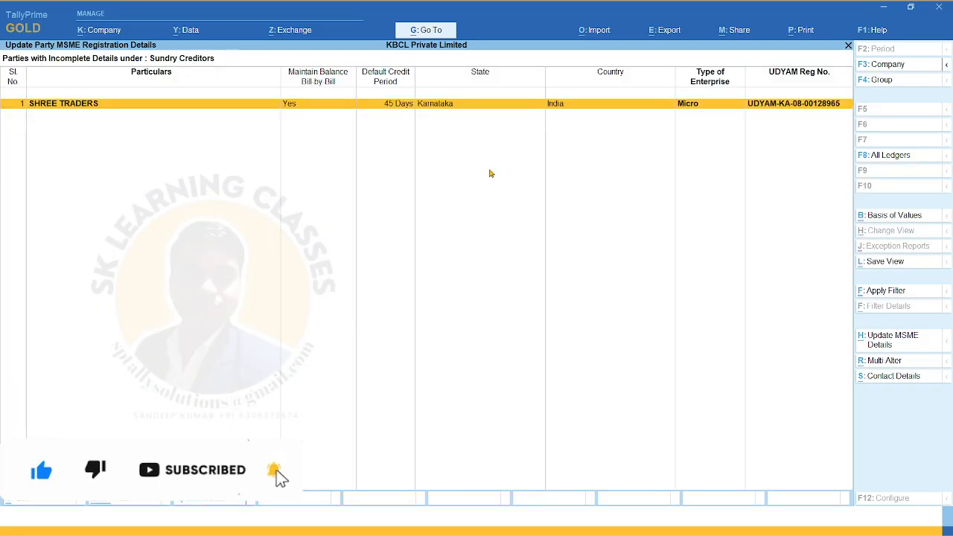
{"action": "left_click", "coordinate": [902, 164]}
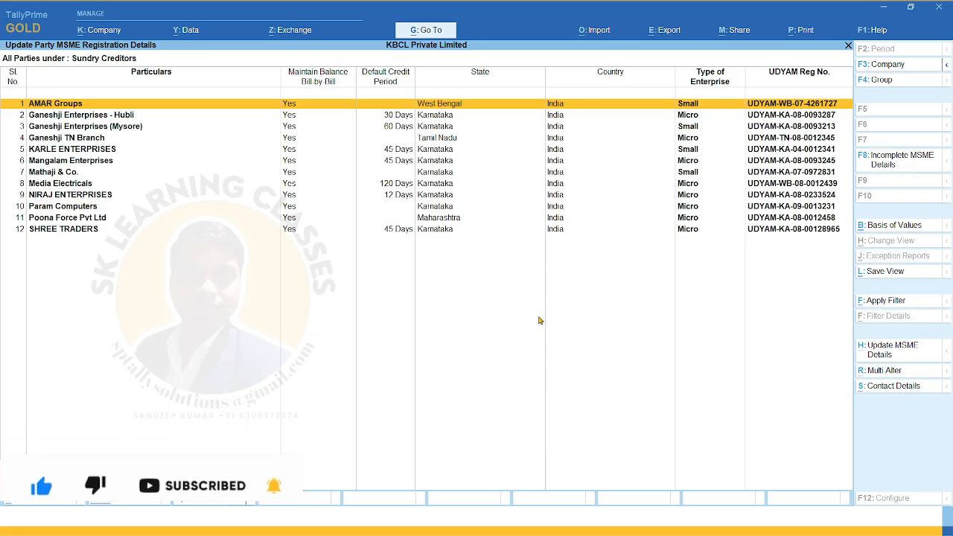
Examine the default credit period, type of enterprise and UDYAM registration of the listed sundry creditors
{"action": "key", "text": "Down"}
{"action": "key", "text": "Down"}
{"action": "key", "text": "Down"}
{"action": "key", "text": "Down"}
{"action": "key", "text": "Down"}
{"action": "key", "text": "Down"}
{"action": "key", "text": "Up"}
{"action": "key", "text": "Up"}
{"action": "key", "text": "Up"}
{"action": "key", "text": "Up"}
{"action": "key", "text": "Up"}
{"action": "key", "text": "Up"}
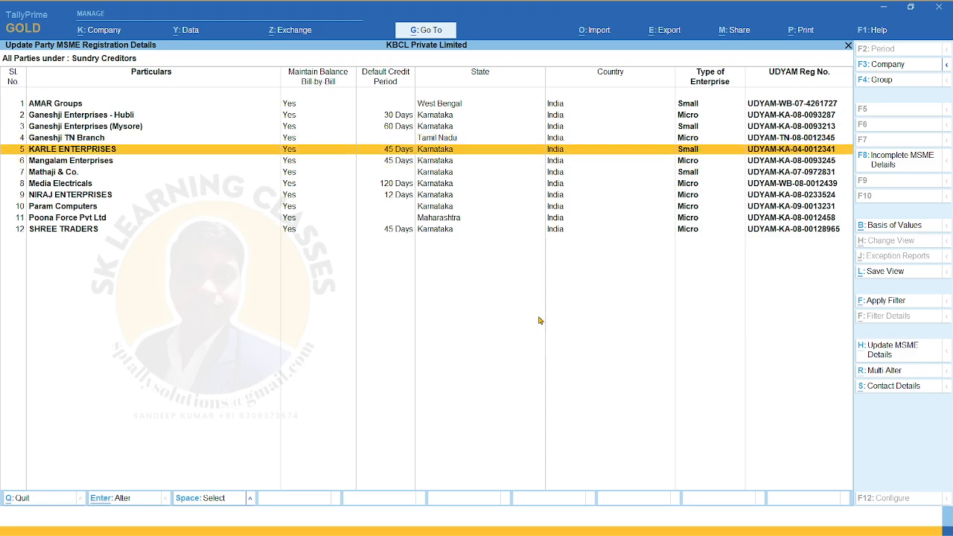
{"action": "key", "text": "Down"}
{"action": "key", "text": "Down"}
{"action": "key", "text": "Down"}
{"action": "key", "text": "Down"}
{"action": "key", "text": "Down"}
{"action": "key", "text": "Down"}
{"action": "key", "text": "Down"}
{"action": "key", "text": "Down"}
{"action": "key", "text": "Down"}
{"action": "key", "text": "Down"}
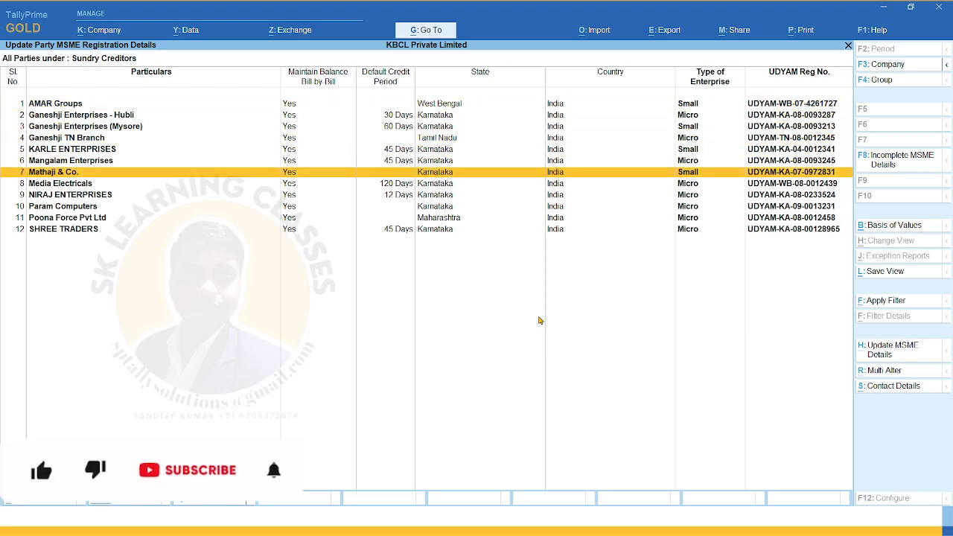
{"action": "key", "text": "Up"}
{"action": "key", "text": "Up"}
{"action": "key", "text": "Up"}
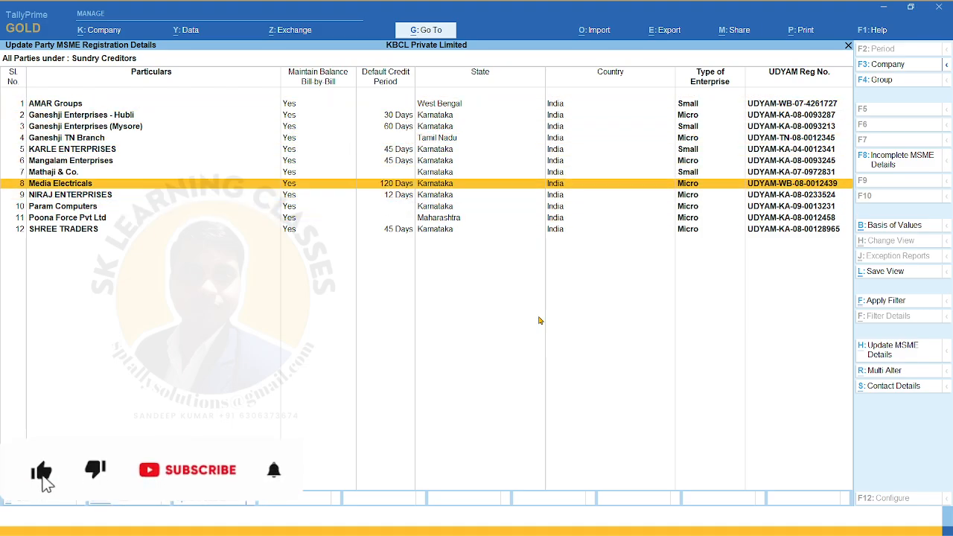
Update the MSME registration details of Media Electricals with a new effective date and type of enterprise Small, keeping its UDYAM number, and accept
{"action": "key", "text": "Down"}
{"action": "key", "text": "Up"}
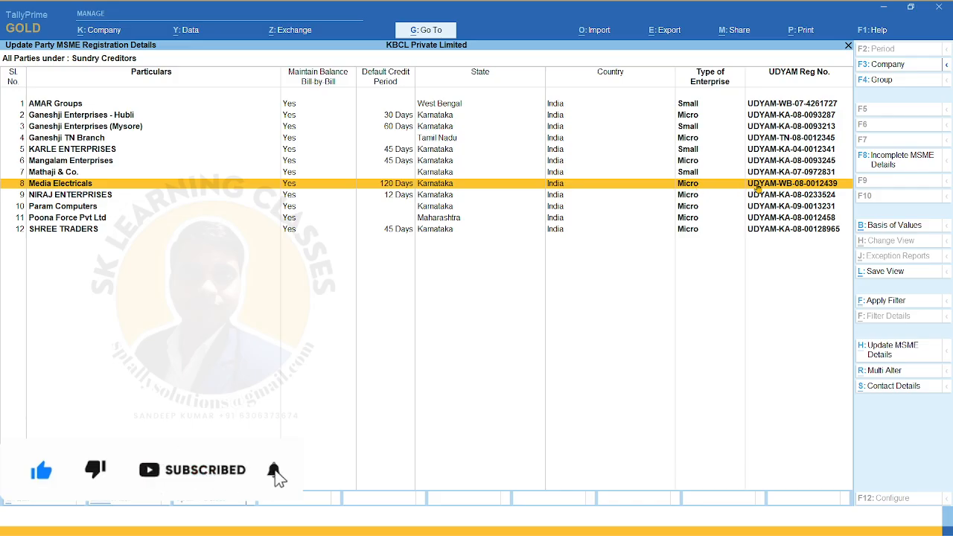
{"action": "left_click", "coordinate": [892, 350]}
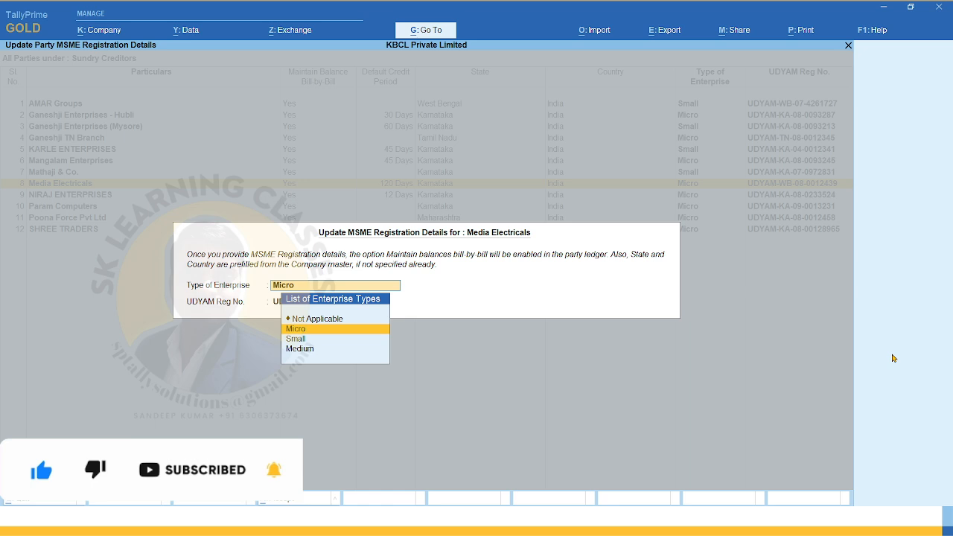
{"action": "key", "text": "Return"}
{"action": "key", "text": "Return"}
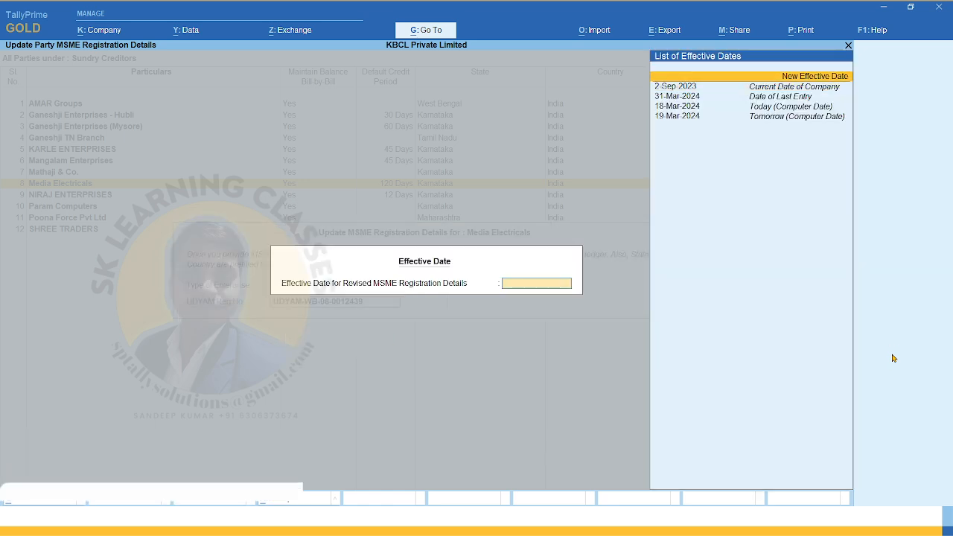
{"action": "key", "text": "Up"}
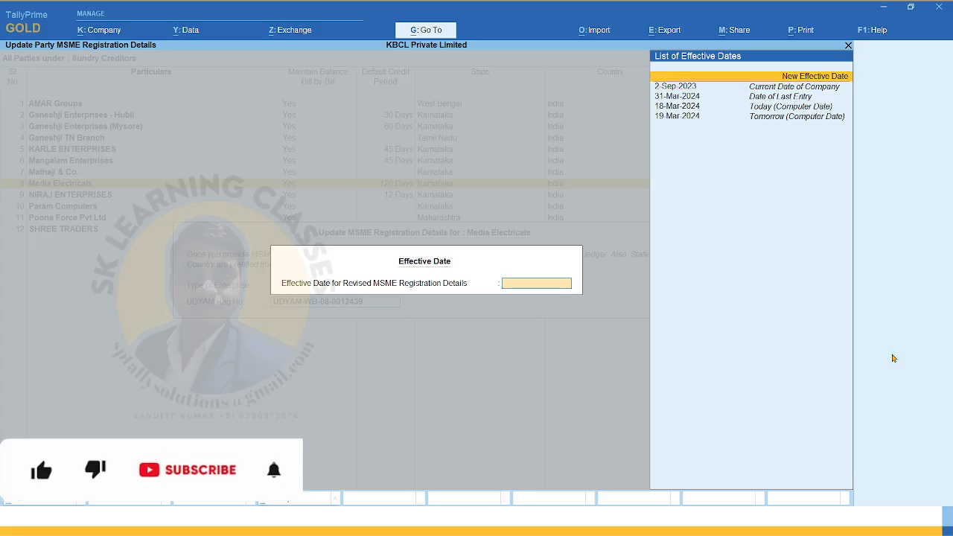
{"action": "key", "text": "Return"}
{"action": "type", "text": "128965"}
{"action": "key", "text": "Return"}
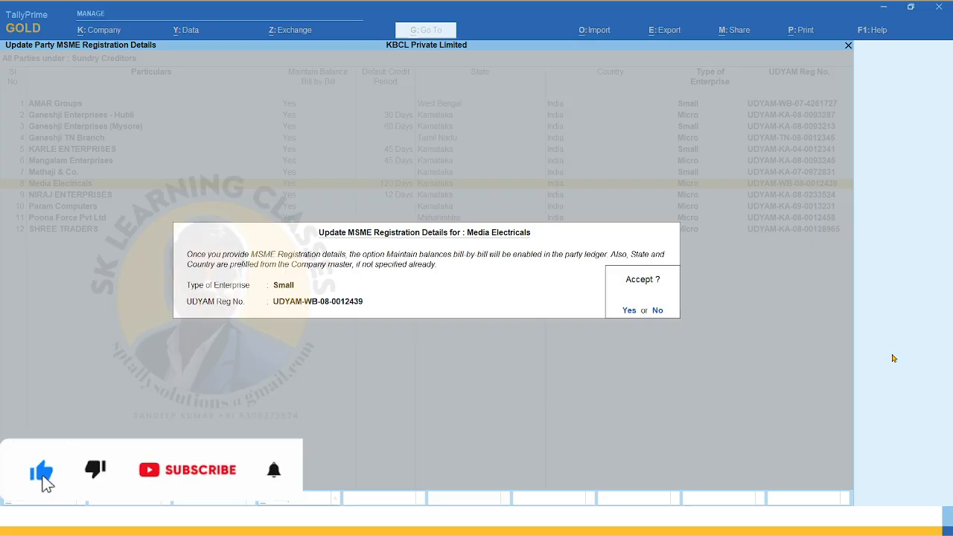
{"action": "key", "text": "Return"}
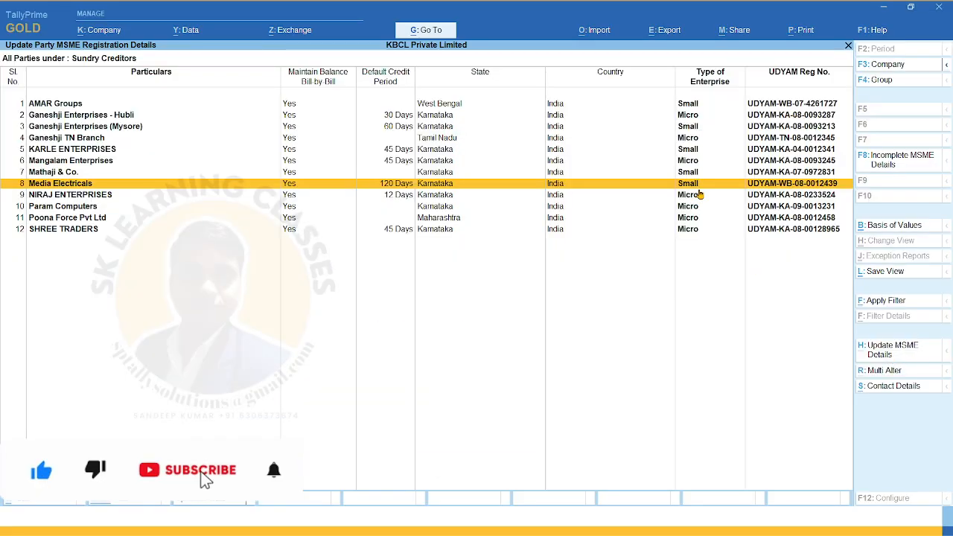
Review the party list for enterprise types and missing default credit periods, from AMAR Groups through SHREE TRADERS
{"action": "key", "text": "Up"}
{"action": "key", "text": "Up"}
{"action": "key", "text": "Up"}
{"action": "key", "text": "Up"}
{"action": "key", "text": "Up"}
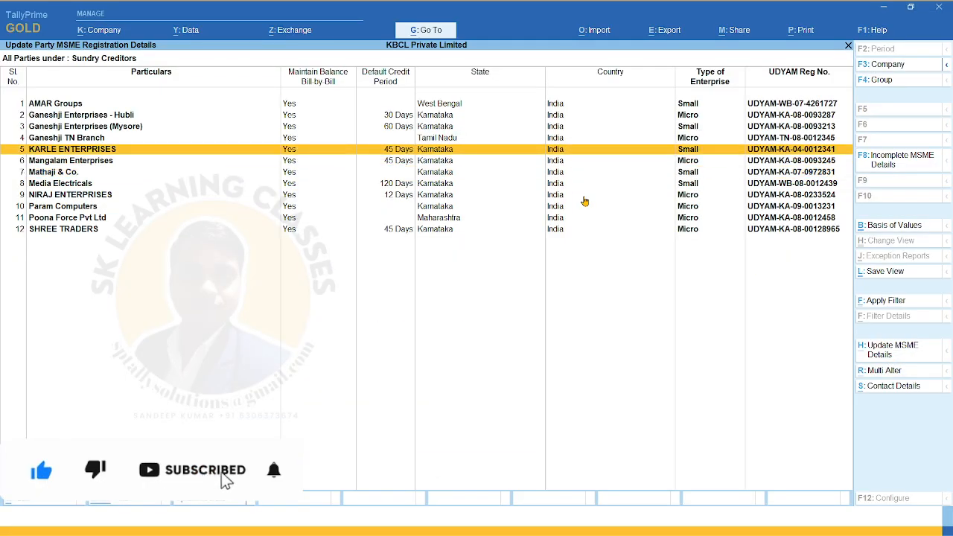
{"action": "key", "text": "Up"}
{"action": "key", "text": "Up"}
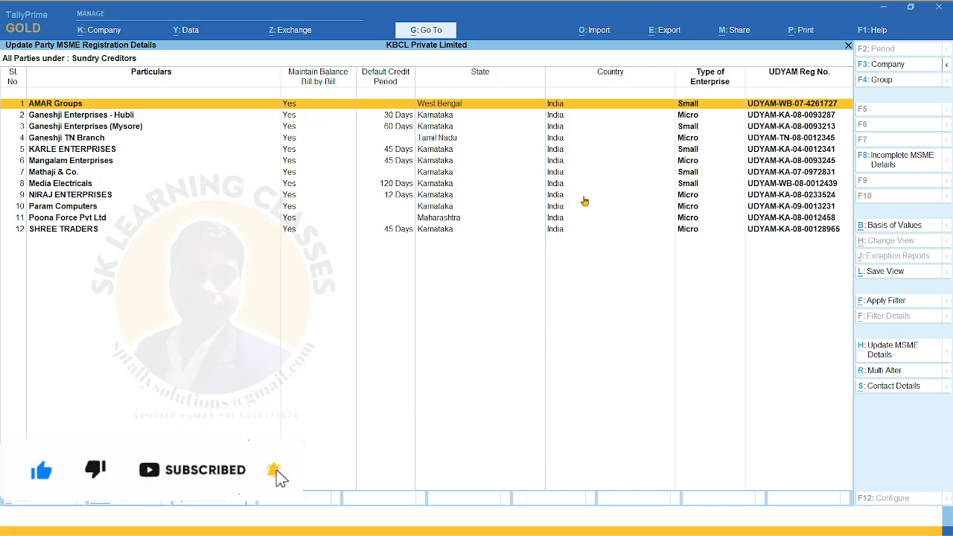
{"action": "key", "text": "Down"}
{"action": "key", "text": "Down"}
{"action": "key", "text": "Down"}
{"action": "key", "text": "Down"}
{"action": "key", "text": "Down"}
{"action": "key", "text": "Down"}
{"action": "key", "text": "Down"}
{"action": "key", "text": "Down"}
{"action": "key", "text": "Down"}
{"action": "key", "text": "Down"}
{"action": "key", "text": "Down"}
{"action": "key", "text": "Up"}
{"action": "key", "text": "Up"}
{"action": "key", "text": "Up"}
{"action": "key", "text": "Up"}
{"action": "key", "text": "Up"}
{"action": "key", "text": "Up"}
{"action": "key", "text": "Up"}
{"action": "key", "text": "Up"}
{"action": "key", "text": "Up"}
{"action": "key", "text": "Up"}
{"action": "key", "text": "Up"}
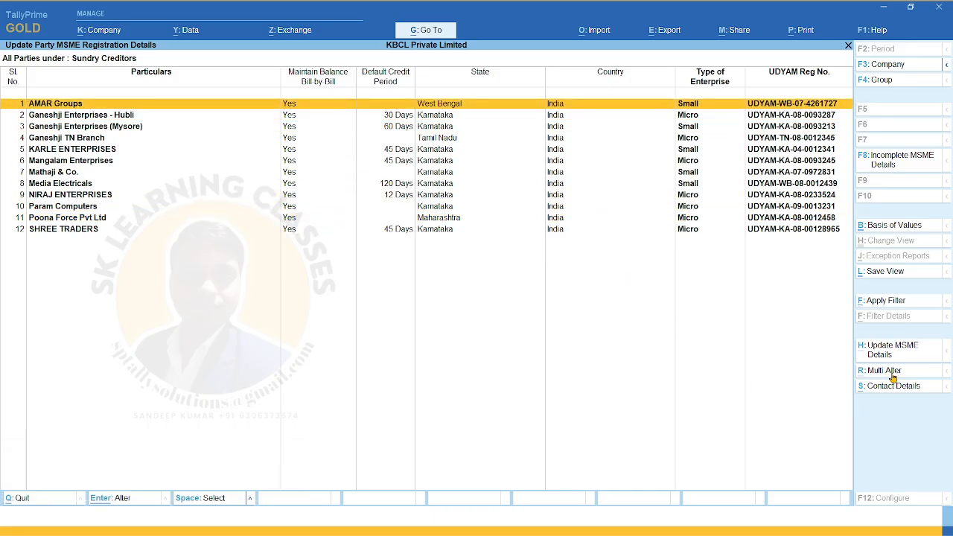
Alter the listed sundry creditors in bulk and set AMAR Groups' default credit period to 45 days
{"action": "left_click", "coordinate": [892, 376]}
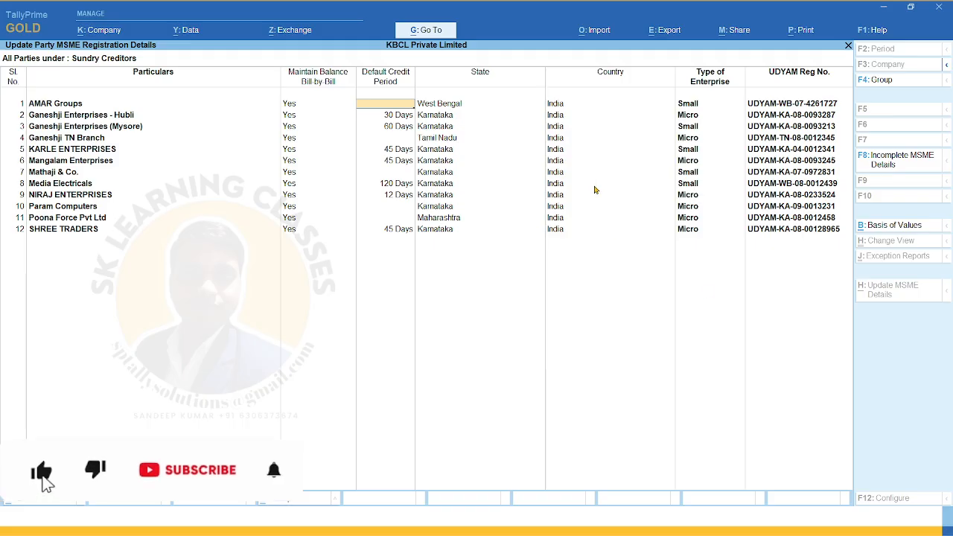
{"action": "type", "text": "45"}
{"action": "key", "text": "Return"}
{"action": "key", "text": "Return"}
{"action": "key", "text": "Return"}
{"action": "key", "text": "Return"}
{"action": "key", "text": "Return"}
{"action": "key", "text": "Return"}
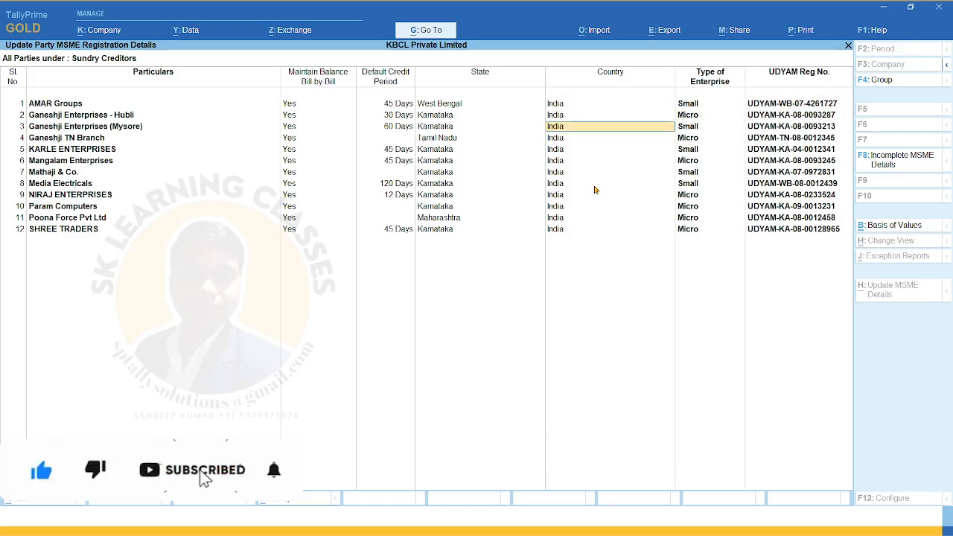
Set the default credit period of Ganeshji TN Branch to 15 days in the bulk alteration
{"action": "key", "text": "Return"}
{"action": "key", "text": "Return"}
{"action": "key", "text": "Return"}
{"action": "key", "text": "Return"}
{"action": "key", "text": "Return"}
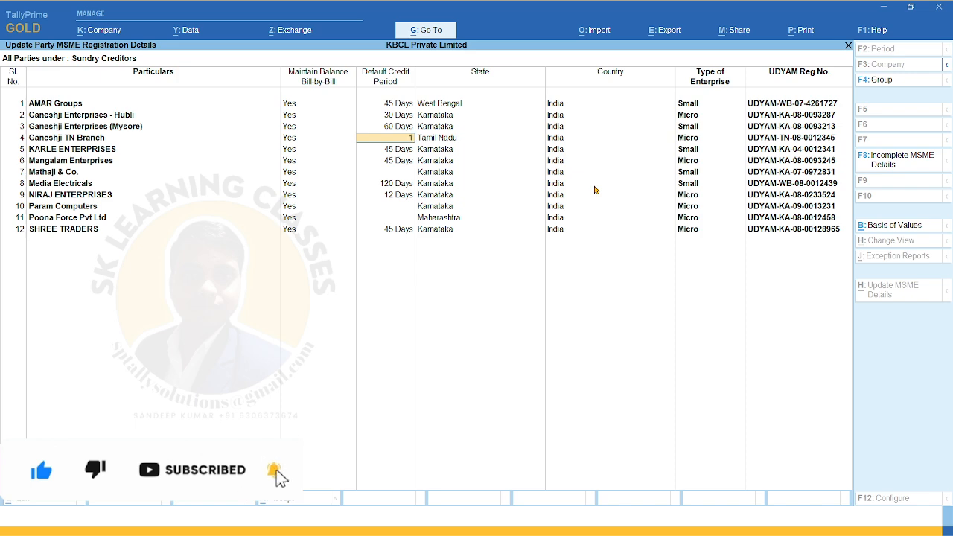
{"action": "type", "text": "15"}
{"action": "key", "text": "Return"}
{"action": "key", "text": "Return"}
{"action": "key", "text": "Return"}
{"action": "key", "text": "Return"}
{"action": "key", "text": "Return"}
{"action": "key", "text": "Return"}
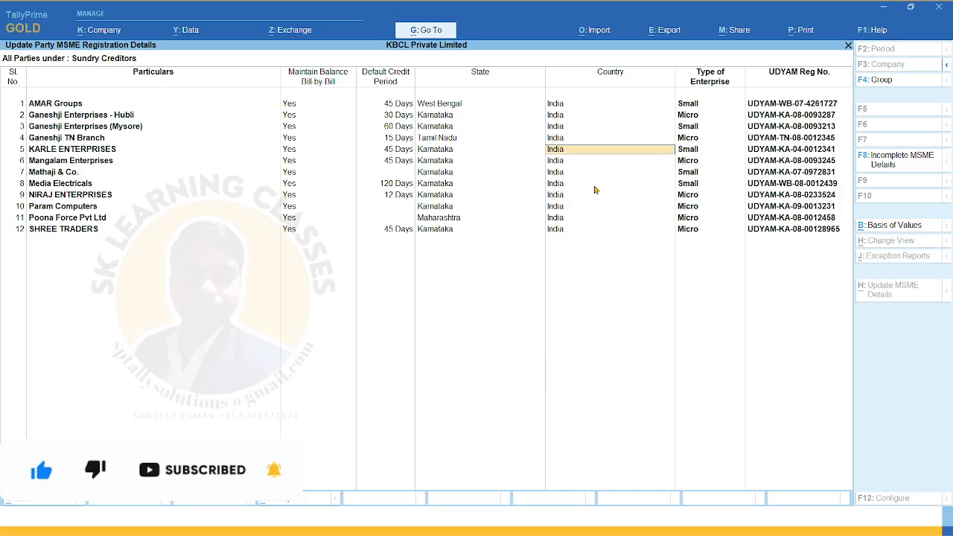
Quit the bulk alteration without accepting it and return to the Gateway of Tally
{"action": "key", "text": "Return"}
{"action": "key", "text": "Return"}
{"action": "key", "text": "Return"}
{"action": "key", "text": "Return"}
{"action": "key", "text": "Return"}
{"action": "key", "text": "Return"}
{"action": "key", "text": "Return"}
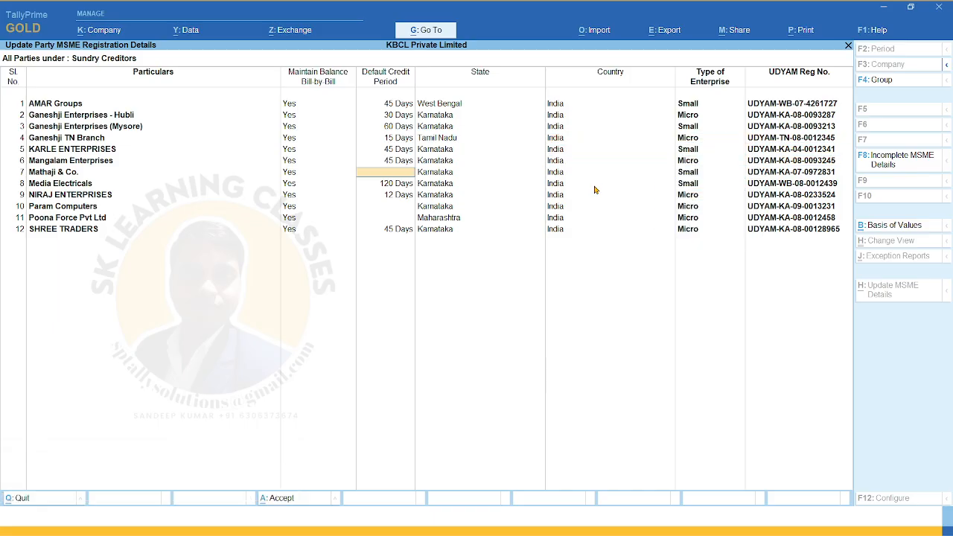
{"action": "key", "text": "Return"}
{"action": "key", "text": "Escape"}
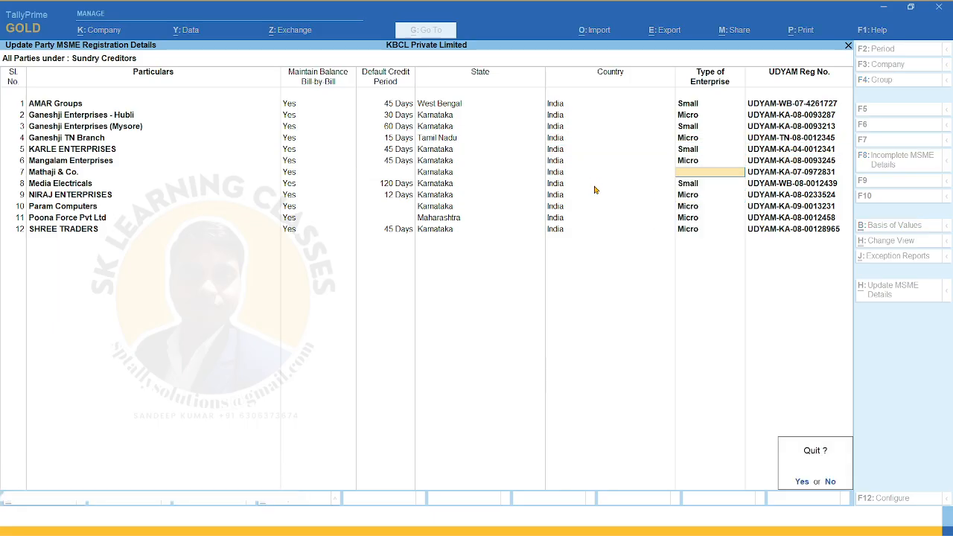
{"action": "key", "text": "y"}
{"action": "key", "text": "Escape"}
{"action": "key", "text": "Escape"}
{"action": "key", "text": "Escape"}
{"action": "key", "text": "Escape"}
{"action": "key", "text": "Escape"}
{"action": "key", "text": "Escape"}
{"action": "key", "text": "Escape"}
{"action": "key", "text": "n"}
Switch to the PowerPoint slide show and go through the use case slides on UDYAM details and bills payable per MSME provision
{"action": "key", "text": "alt+Tab"}
{"action": "key", "text": "alt+Tab"}
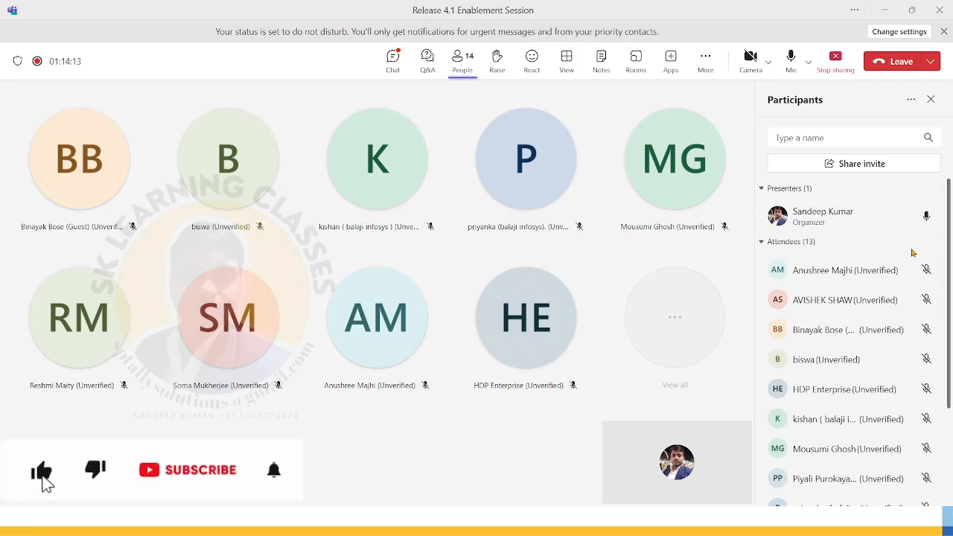
{"action": "key", "text": "alt+Tab"}
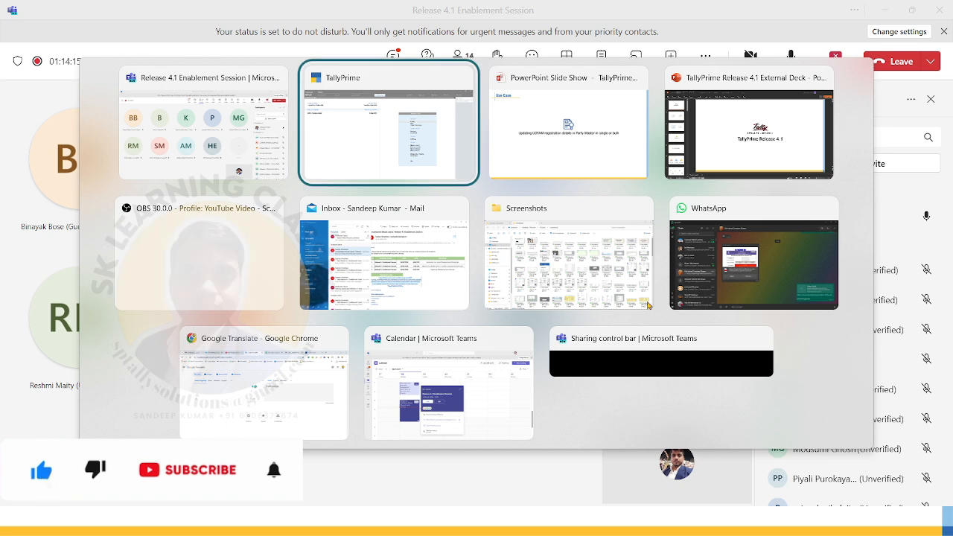
{"action": "key", "text": "alt+Tab"}
{"action": "key", "text": "alt+Tab"}
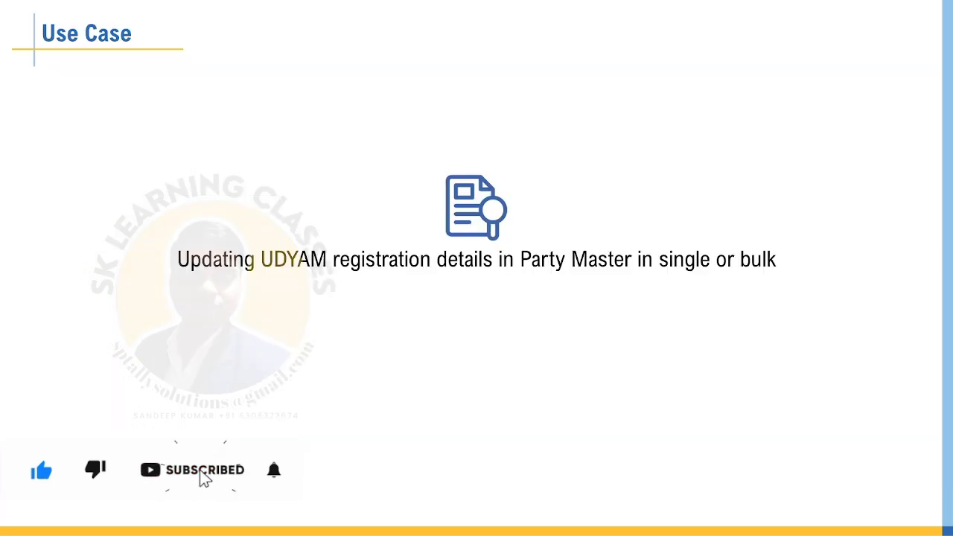
{"action": "key", "text": "alt+Tab"}
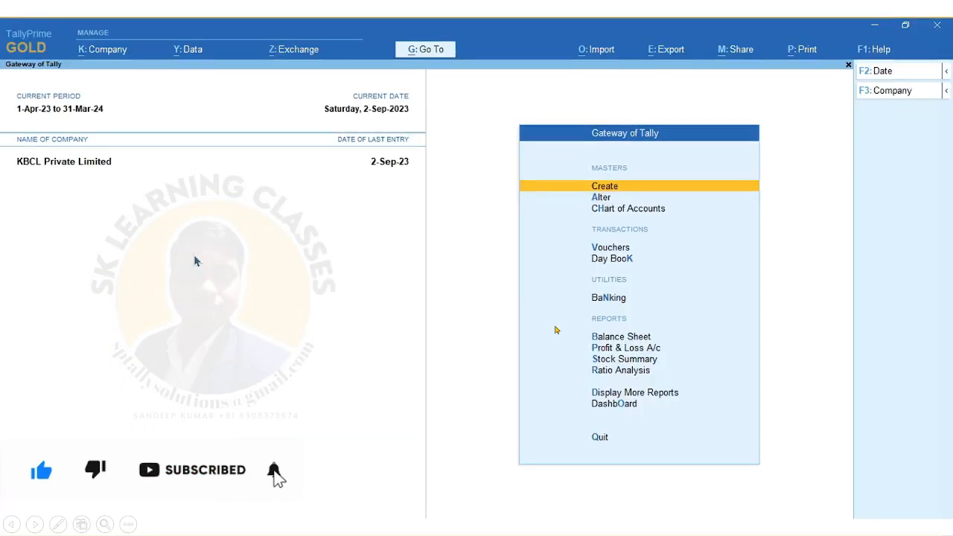
{"action": "key", "text": "alt+Tab"}
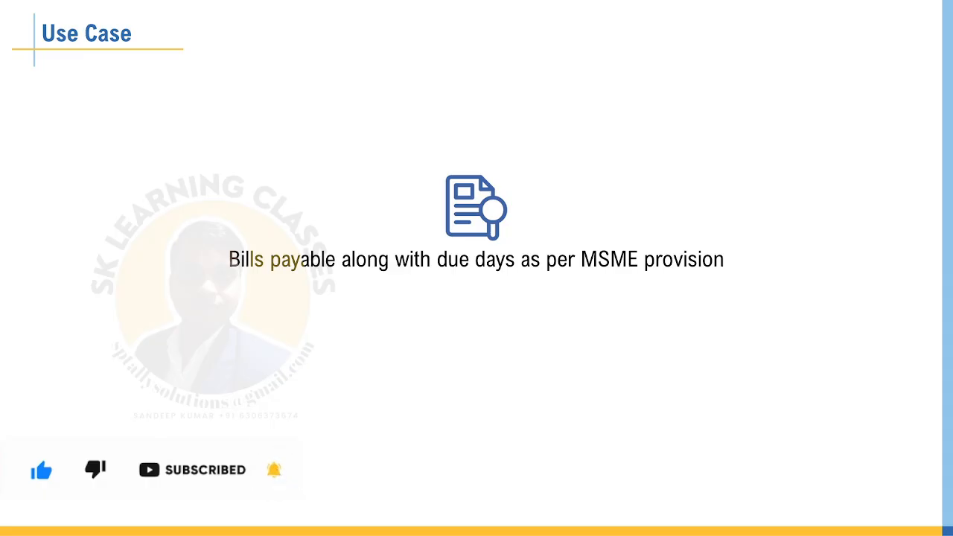
{"action": "key", "text": "Right"}
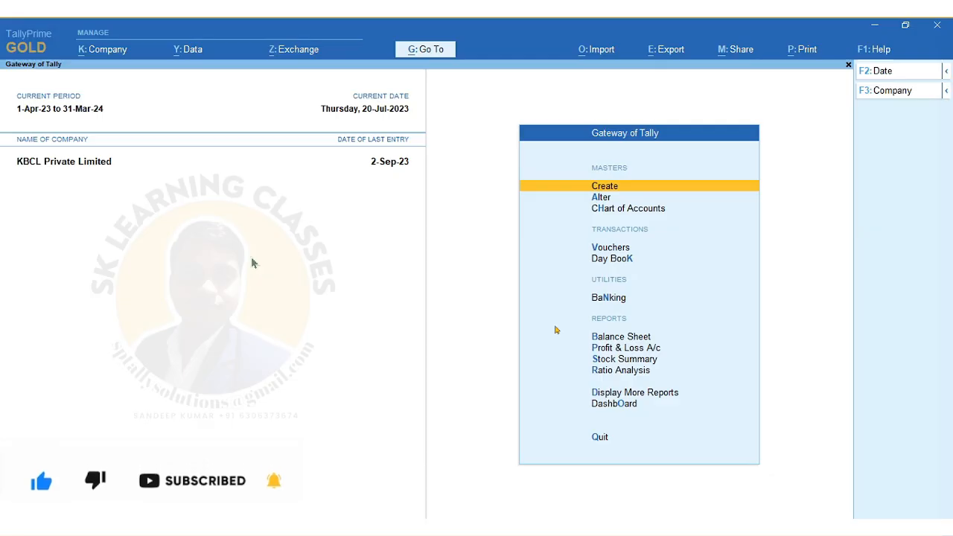
Check the Teams meeting window and return to the PowerPoint slide on bills payable with due days
{"action": "key", "text": "alt+Tab"}
{"action": "key", "text": "alt+Tab"}
{"action": "mouse_move", "coordinate": [554, 330]}
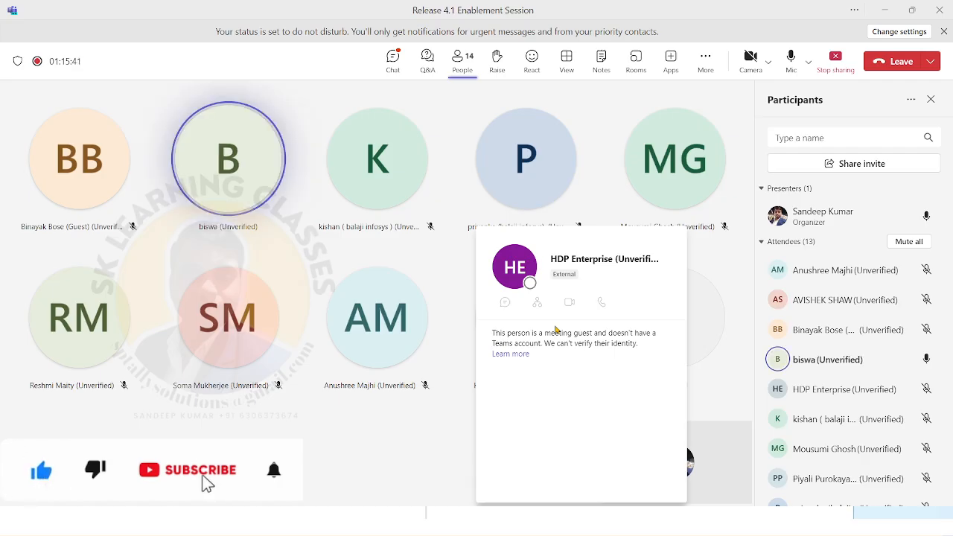
{"action": "key", "text": "alt+Tab"}
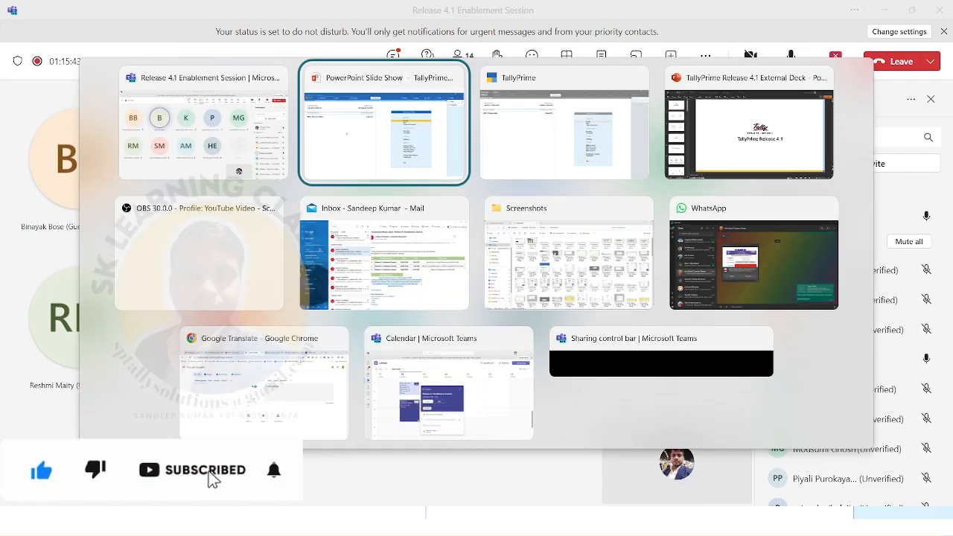
{"action": "key", "text": "Right"}
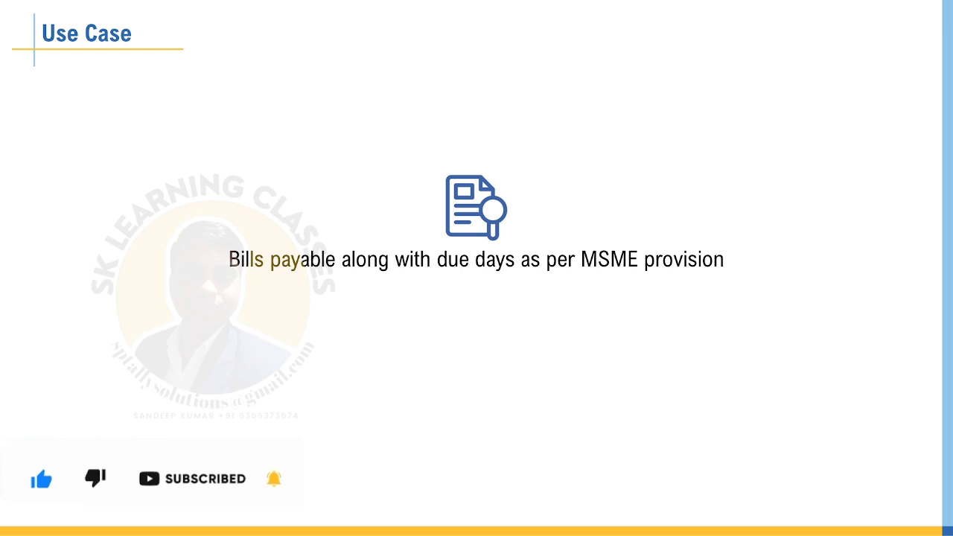
Switch to TallyPrime and open the predefined saved view Outstanding MSME Bills
{"action": "key", "text": "alt+Tab"}
{"action": "key", "text": "alt+Tab"}
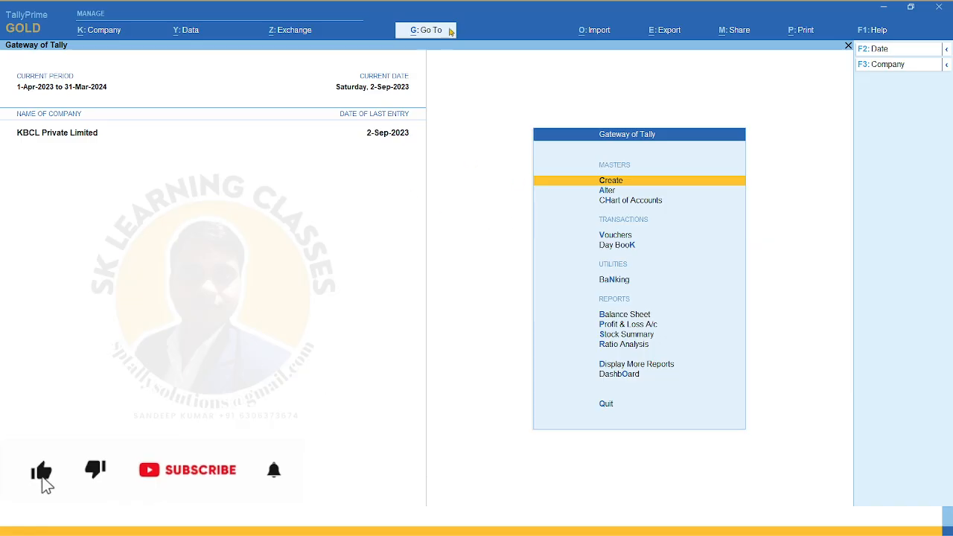
{"action": "left_click", "coordinate": [426, 30]}
{"action": "key", "text": "Down"}
{"action": "key", "text": "Down"}
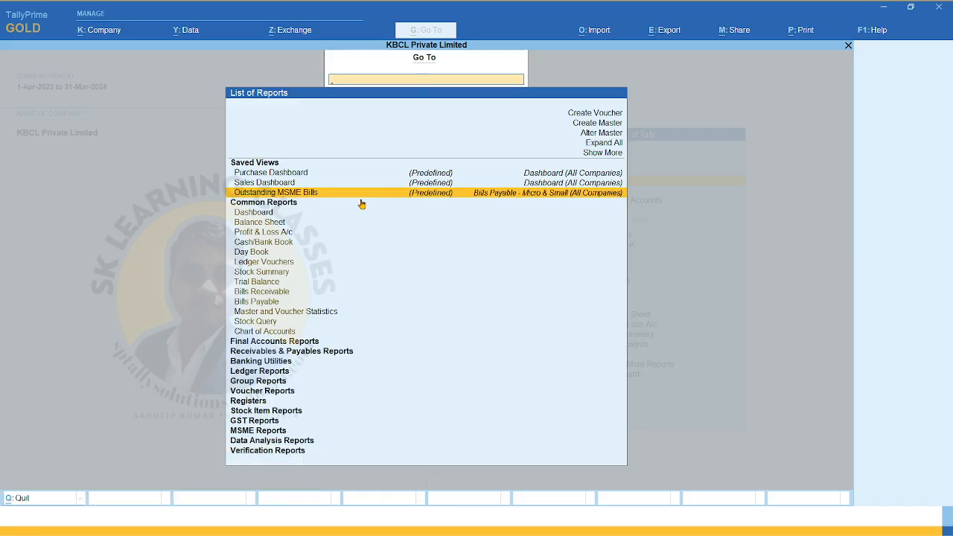
{"action": "key", "text": "Return"}
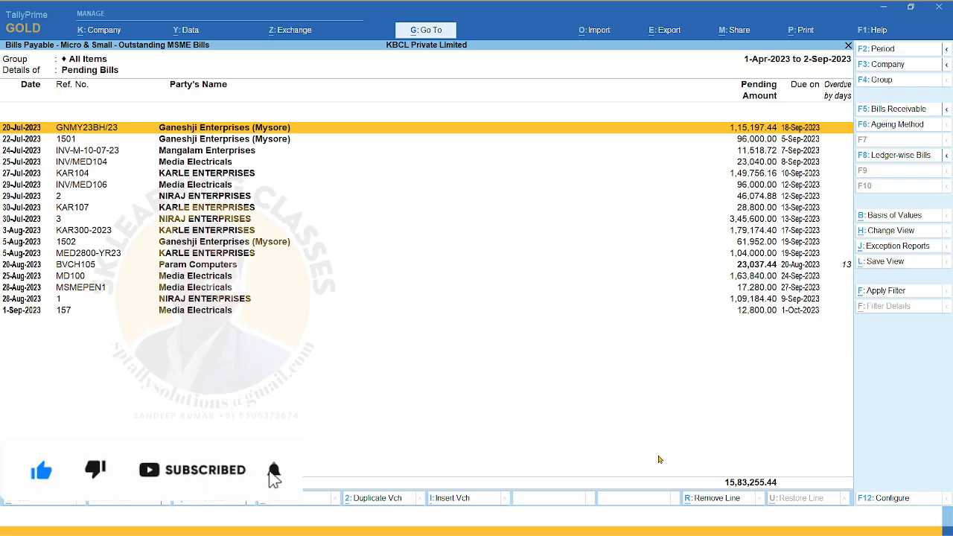
Configure the Outstanding MSME Bills report to show the type of enterprise and UDYAM Reg No
{"action": "left_click", "coordinate": [887, 499]}
{"action": "key", "text": "Return"}
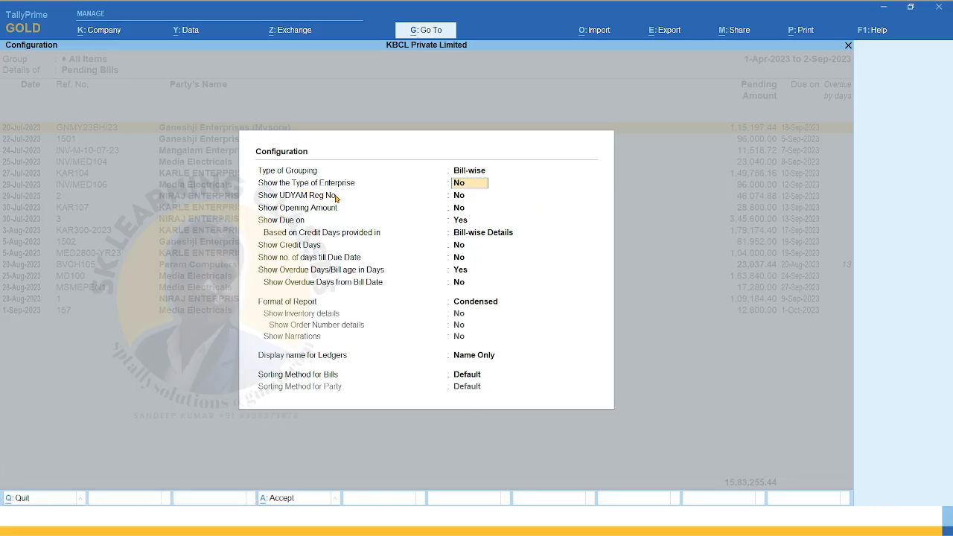
{"action": "key", "text": "Return"}
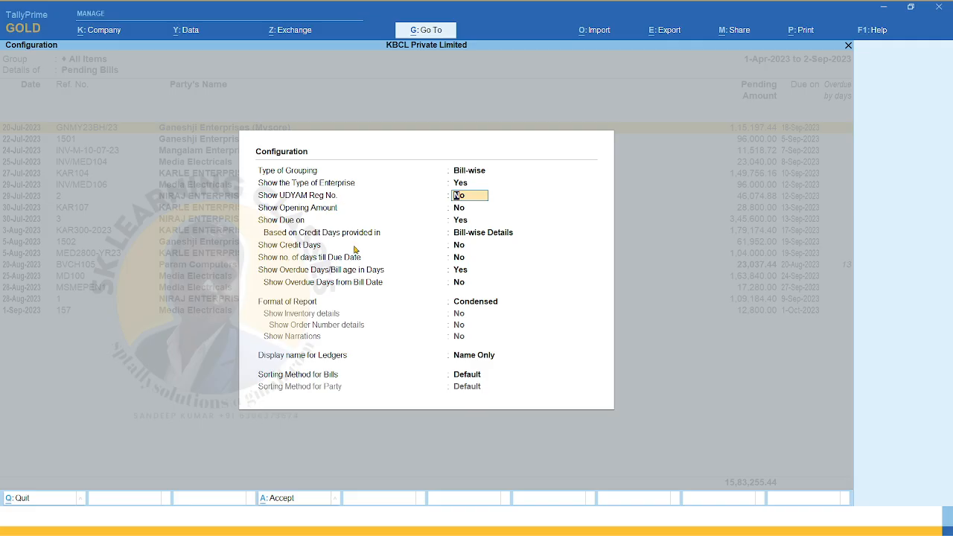
{"action": "type", "text": "y"}
{"action": "key", "text": "Return"}
Keep due dates based on Bill-wise Details, enable credit days and number of days till due date, and accept the configuration
{"action": "key", "text": "Return"}
{"action": "key", "text": "Return"}
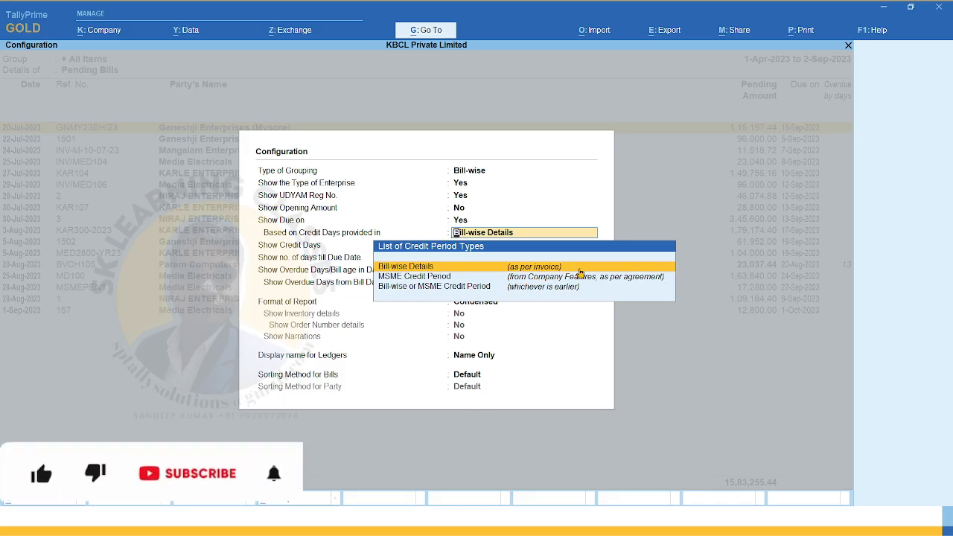
{"action": "key", "text": "Return"}
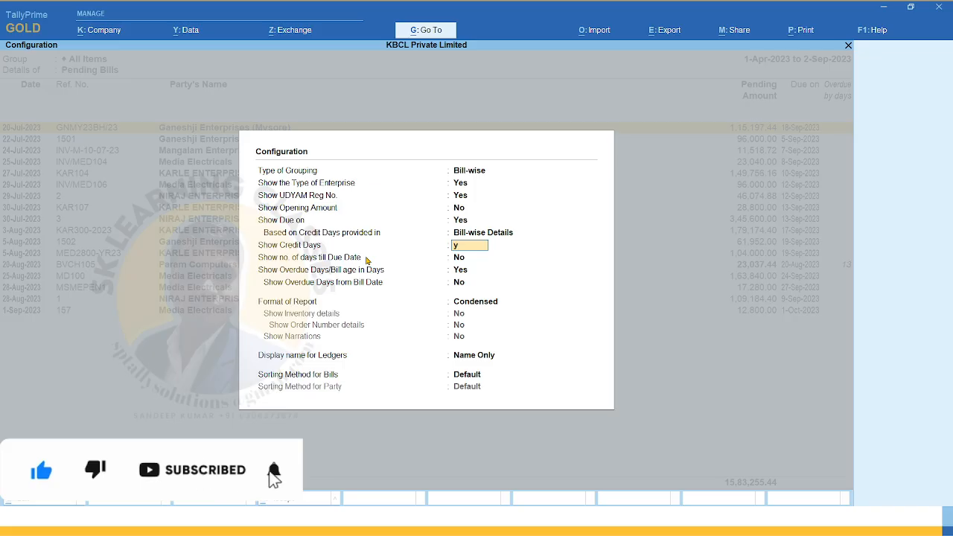
{"action": "key", "text": "Return"}
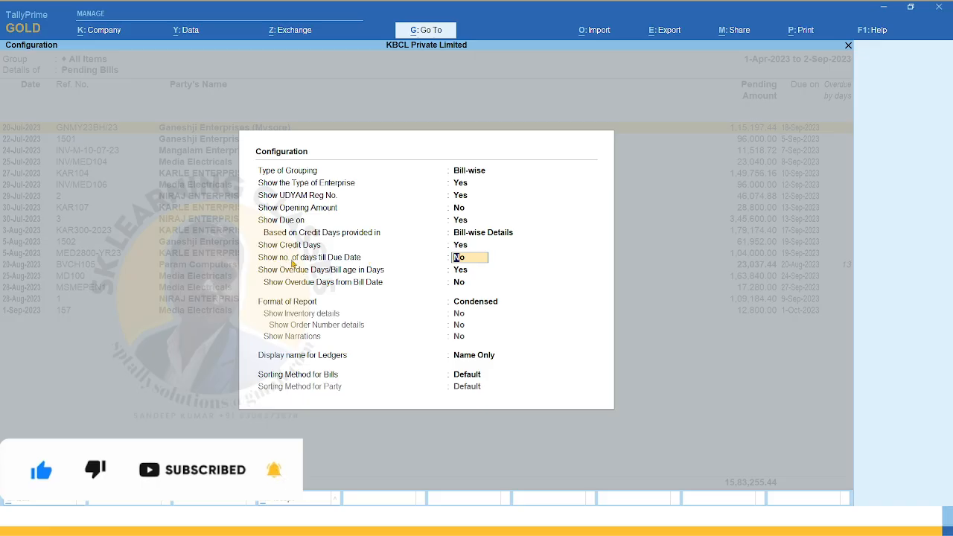
{"action": "type", "text": "y"}
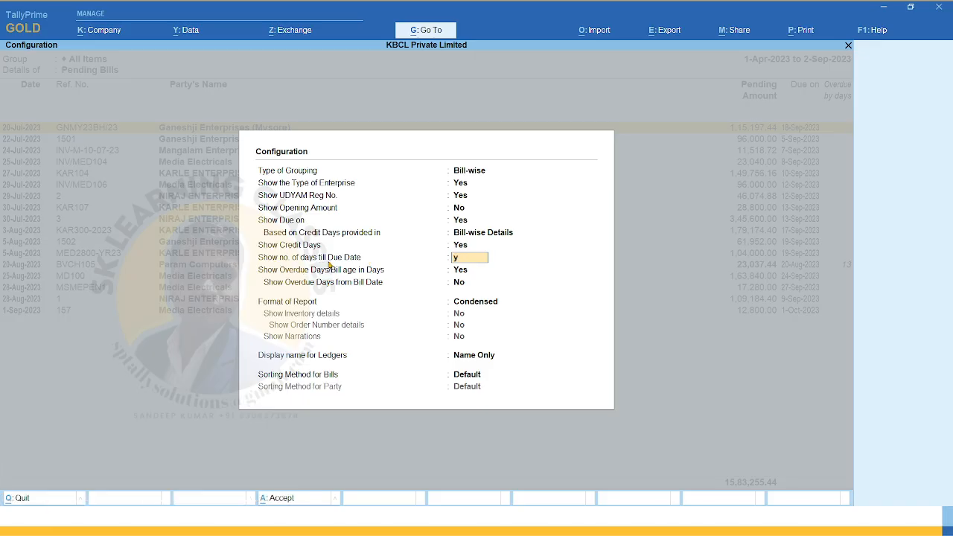
{"action": "key", "text": "Return"}
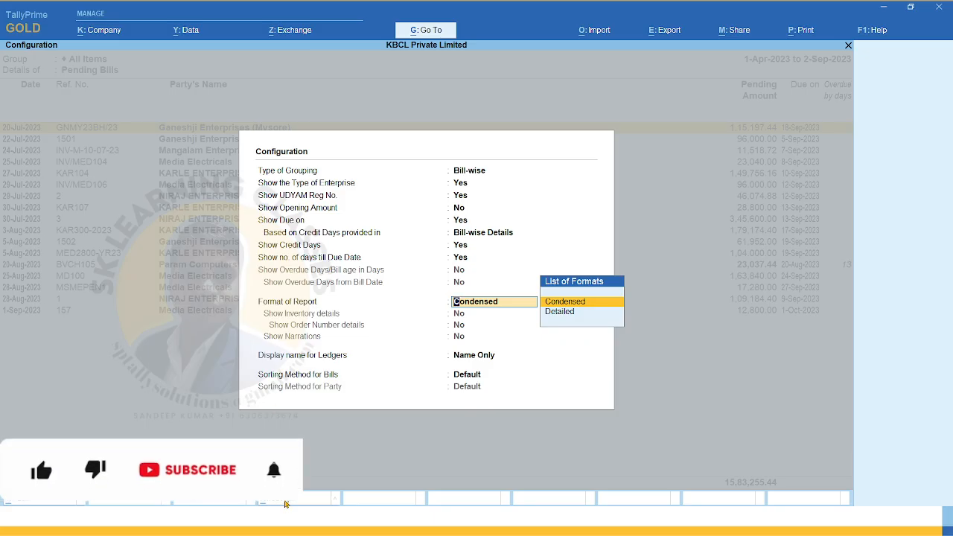
{"action": "key", "text": "ctrl+a"}
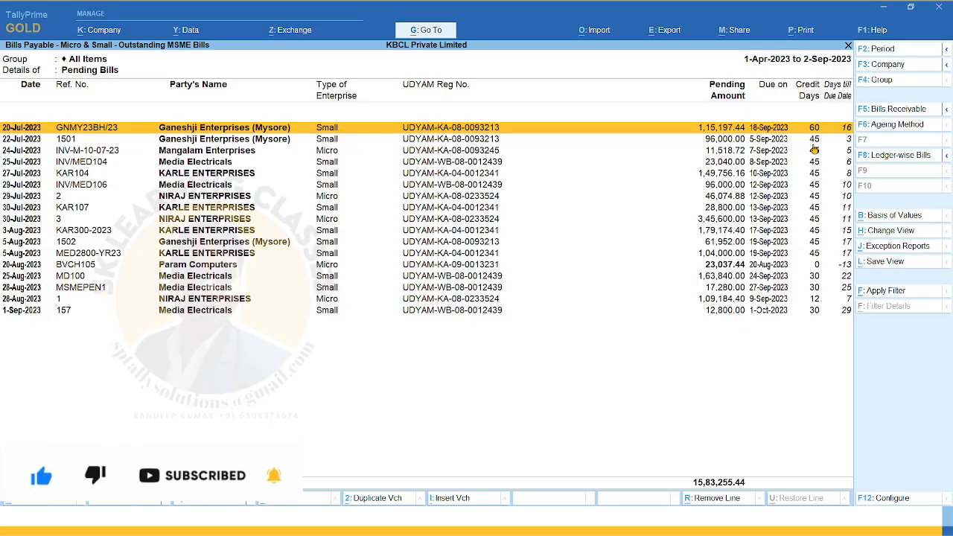
Examine the credit days and days till due date of the listed MSME bills, from Media Electricals up to Ganeshji Enterprises (Mysore)
{"action": "left_click", "coordinate": [809, 277]}
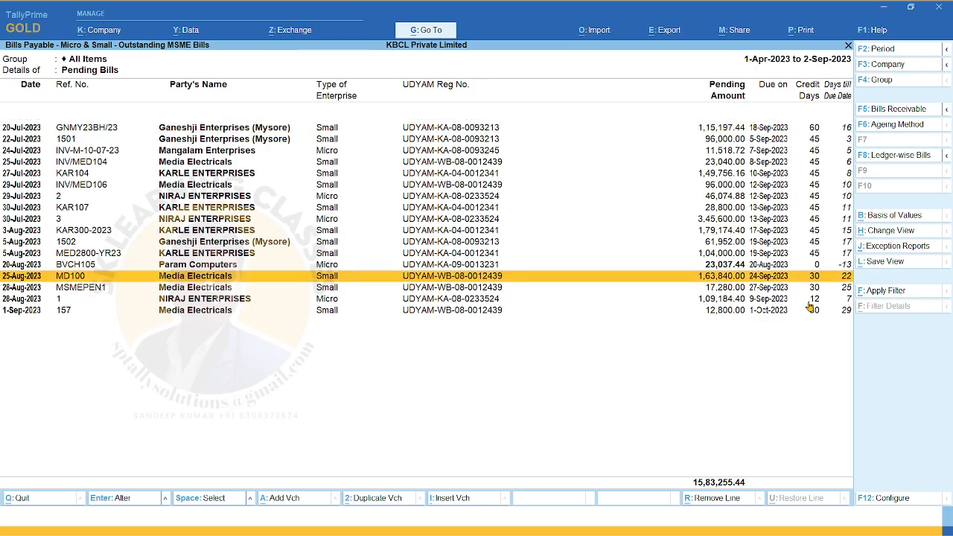
{"action": "key", "text": "Down"}
{"action": "key", "text": "Down"}
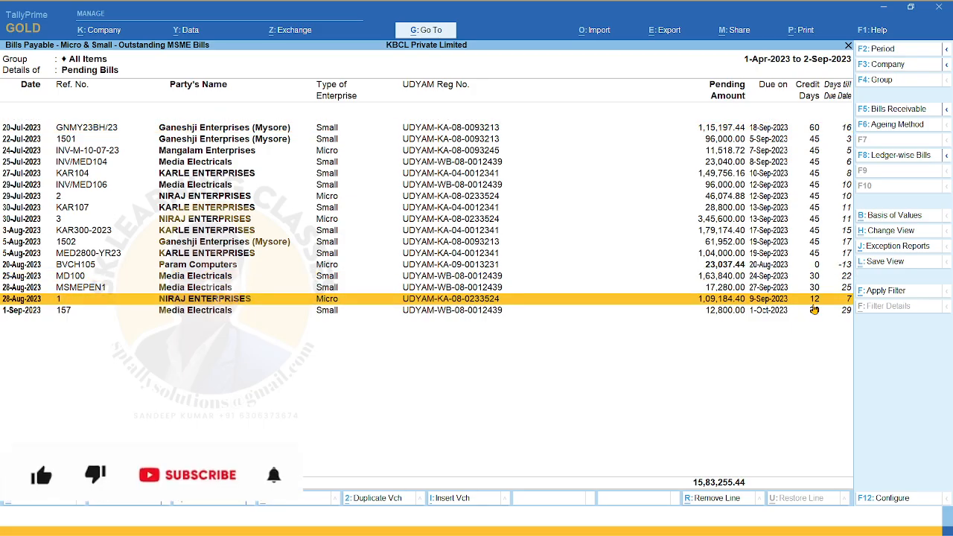
{"action": "key", "text": "Up"}
{"action": "key", "text": "Up"}
{"action": "key", "text": "Up"}
{"action": "key", "text": "Up"}
{"action": "key", "text": "Up"}
{"action": "key", "text": "Up"}
{"action": "key", "text": "Up"}
{"action": "key", "text": "Up"}
{"action": "key", "text": "Up"}
{"action": "key", "text": "Up"}
{"action": "key", "text": "Up"}
{"action": "key", "text": "Up"}
{"action": "key", "text": "Up"}
{"action": "key", "text": "Up"}
{"action": "key", "text": "Up"}
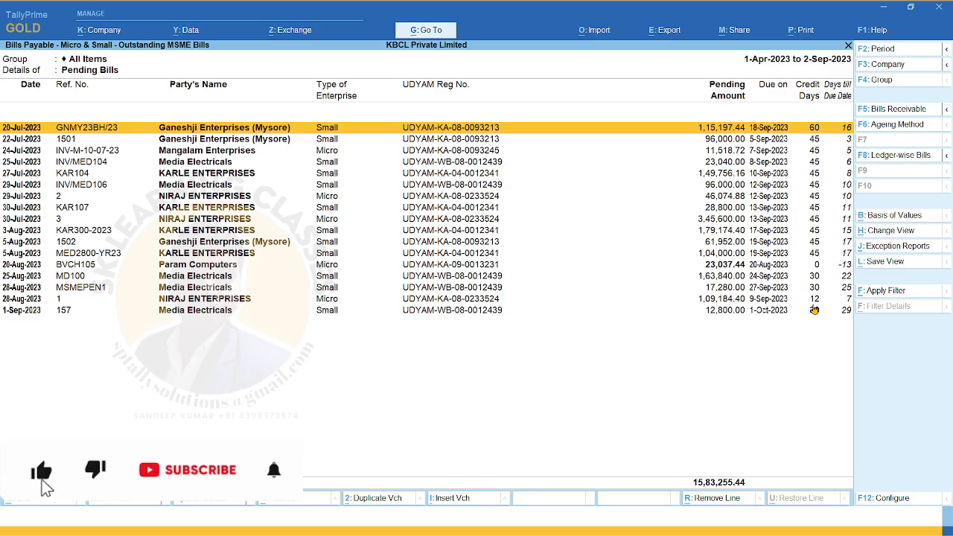
Drill from bill GNMY23BH/23 into the Ganeshji Enterprises (Mysore) ledger to check its default credit period, and return to the report
{"action": "key", "text": "shift+Return"}
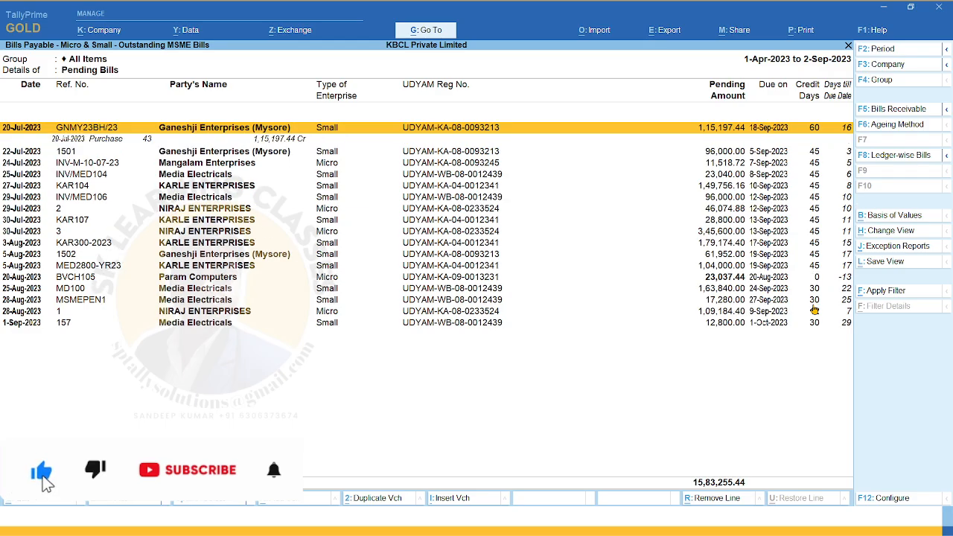
{"action": "key", "text": "Return"}
{"action": "key", "text": "Return"}
{"action": "key", "text": "Return"}
{"action": "key", "text": "ctrl+Return"}
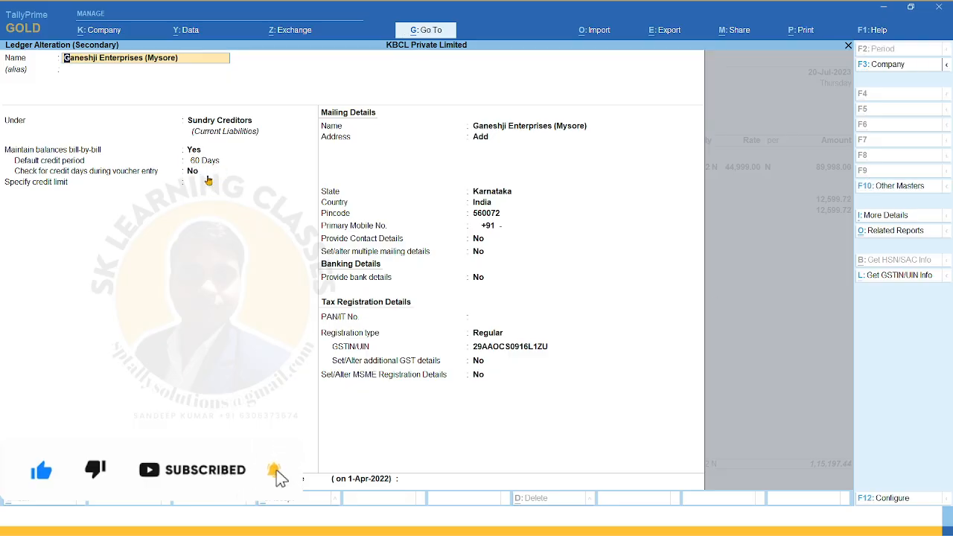
{"action": "key", "text": "Escape"}
{"action": "key", "text": "y"}
{"action": "key", "text": "Escape"}
{"action": "key", "text": "y"}
Expand the Media Electricals bill MD100 to show its purchase voucher line
{"action": "key", "text": "Down"}
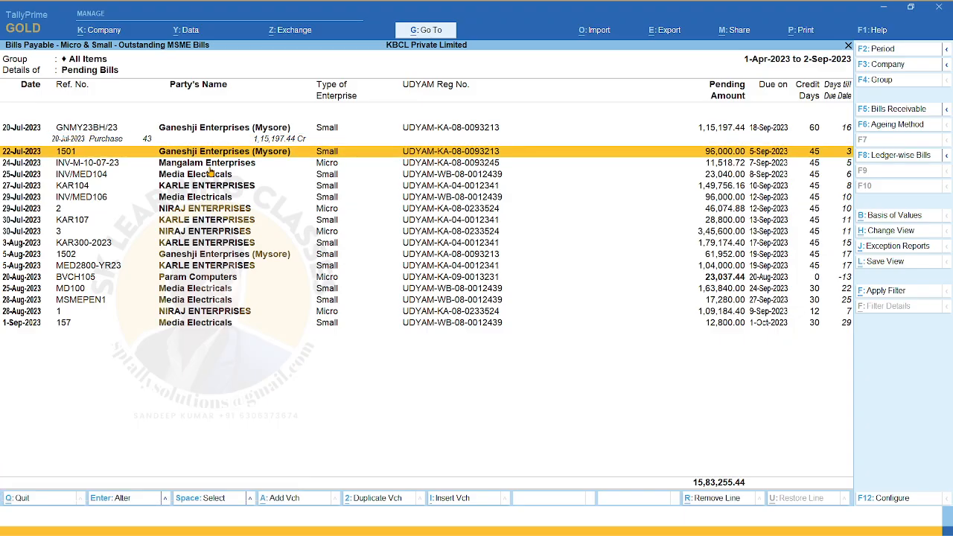
{"action": "key", "text": "Down"}
{"action": "key", "text": "Down"}
{"action": "key", "text": "Down"}
{"action": "key", "text": "Down"}
{"action": "key", "text": "Down"}
{"action": "key", "text": "Down"}
{"action": "key", "text": "Down"}
{"action": "key", "text": "Down"}
{"action": "key", "text": "Down"}
{"action": "key", "text": "Down"}
{"action": "key", "text": "Down"}
{"action": "key", "text": "Down"}
{"action": "key", "text": "shift+Return"}
{"action": "key", "text": "Down"}
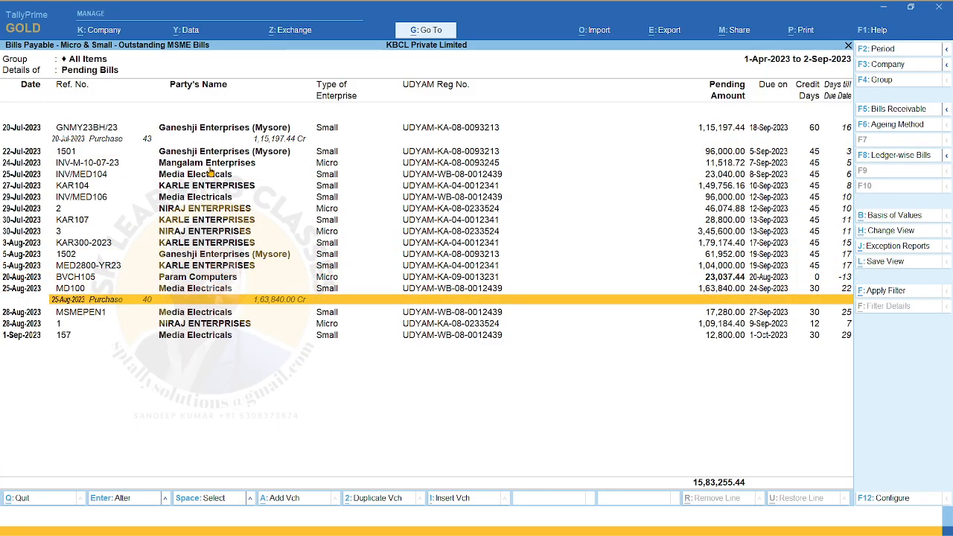
Open the purchase voucher of bill MD100 and its party ledger Media Electricals to check the default credit period
{"action": "key", "text": "Return"}
{"action": "key", "text": "Return"}
{"action": "key", "text": "Return"}
{"action": "key", "text": "Return"}
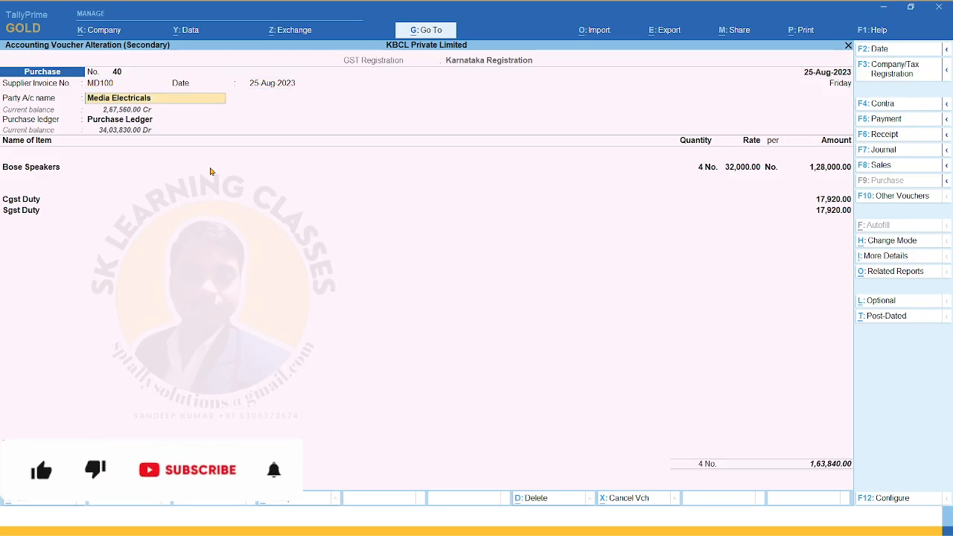
{"action": "key", "text": "ctrl+Return"}
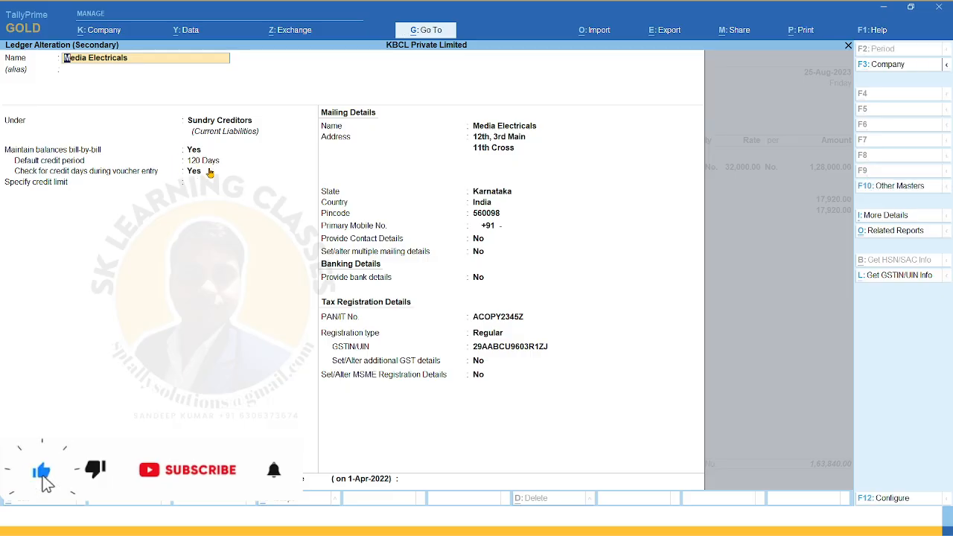
Close the Media Electricals ledger and its purchase voucher, then collapse the MSME bills report and highlight bill GNMY23BH/23
{"action": "key", "text": "Escape"}
{"action": "key", "text": "y"}
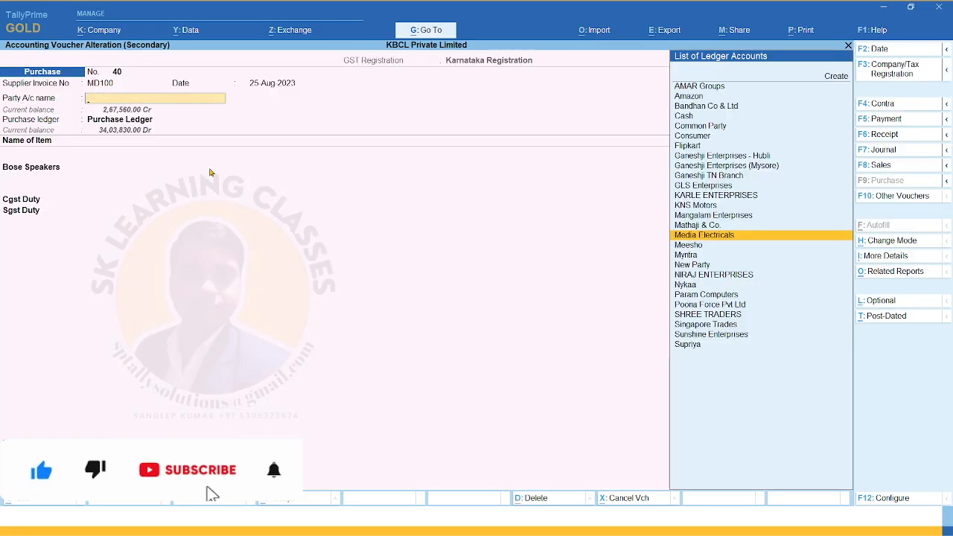
{"action": "key", "text": "Escape"}
{"action": "key", "text": "alt+F5"}
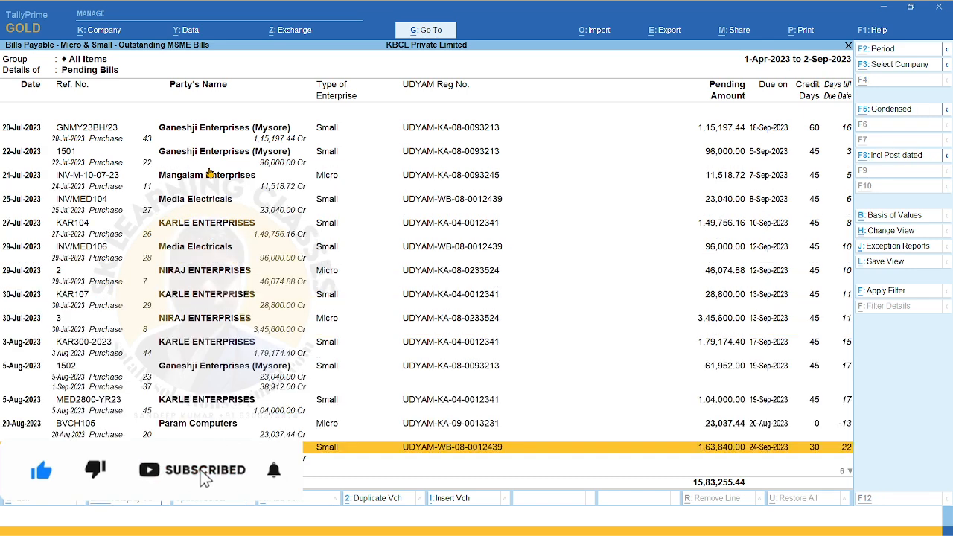
{"action": "key", "text": "alt+F5"}
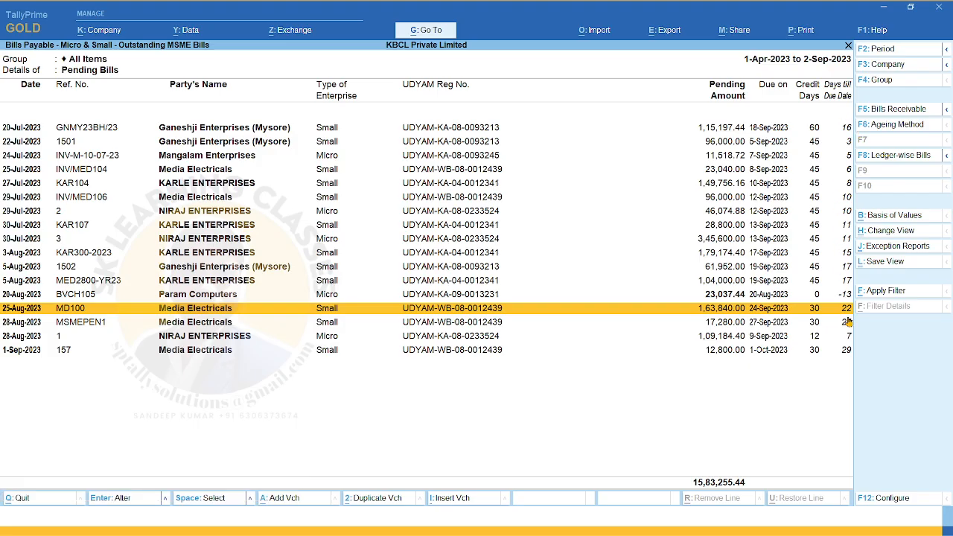
{"action": "left_click", "coordinate": [21, 131]}
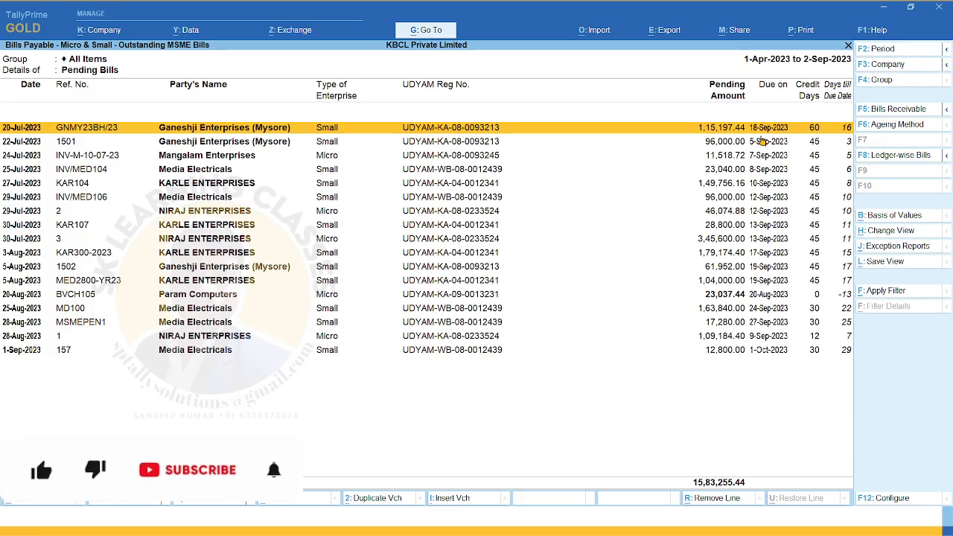
Set the report's basis of values to show bills of All Parties
{"action": "left_click", "coordinate": [894, 216]}
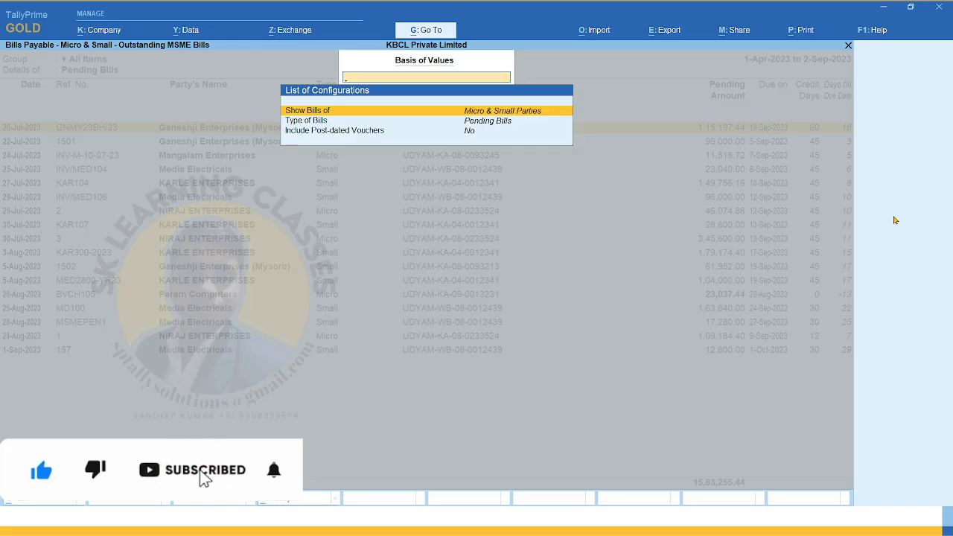
{"action": "key", "text": "Return"}
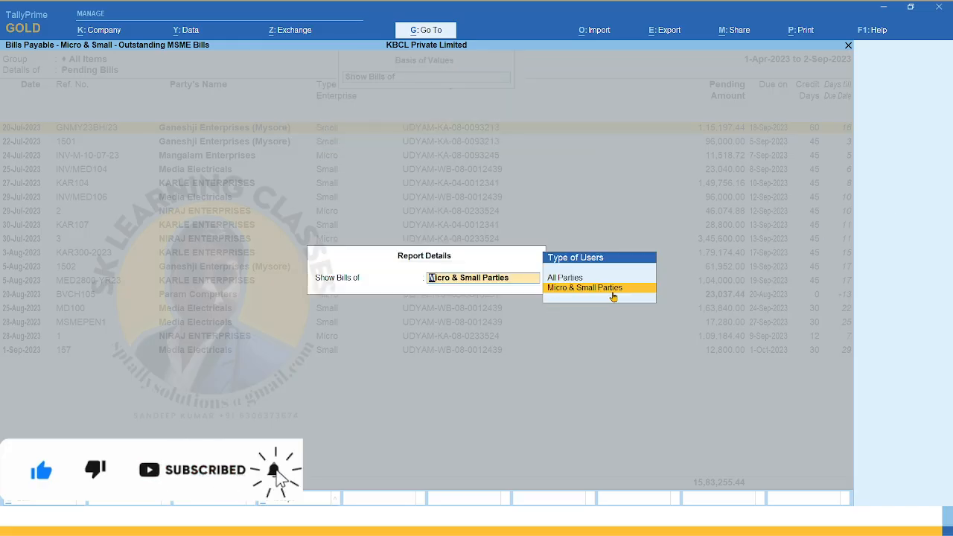
{"action": "key", "text": "Up"}
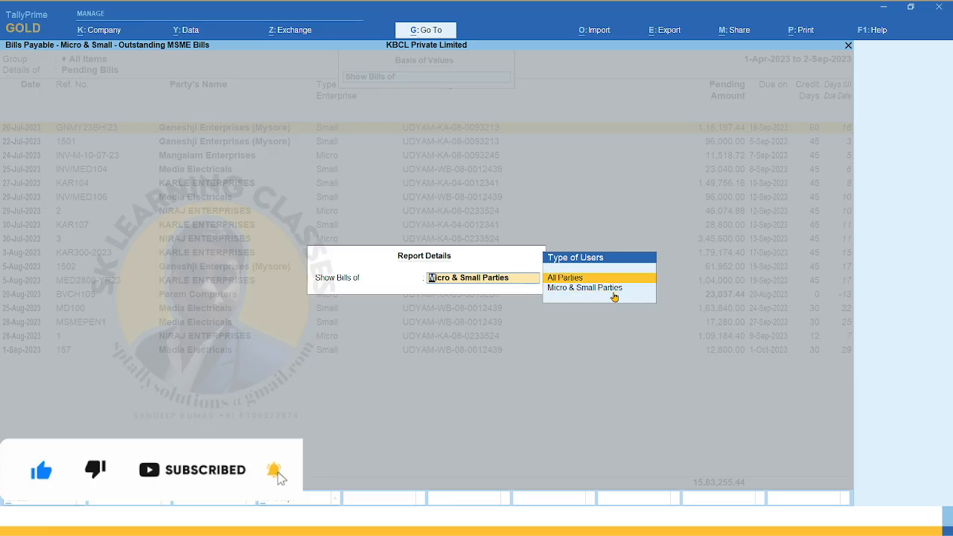
{"action": "key", "text": "Down"}
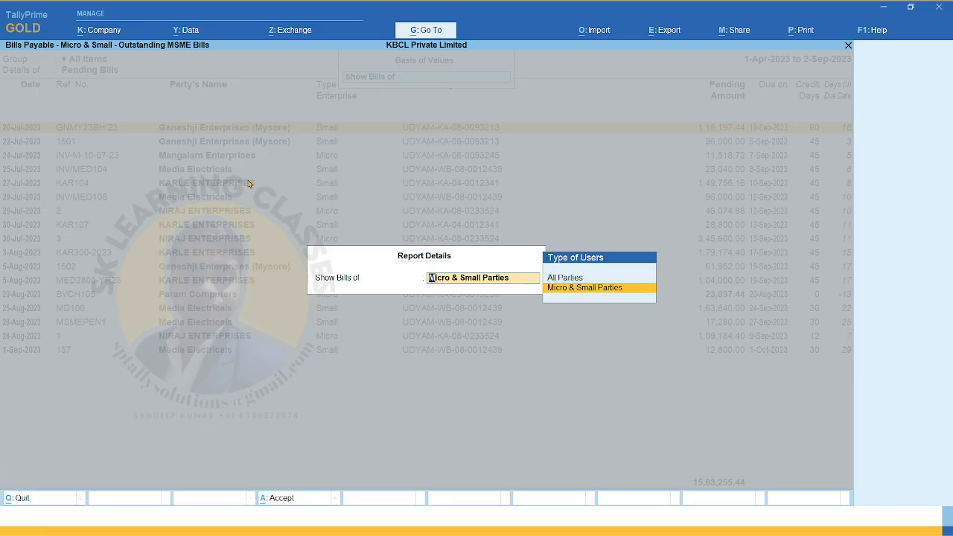
{"action": "key", "text": "Up"}
{"action": "key", "text": "Return"}
{"action": "key", "text": "ctrl+a"}
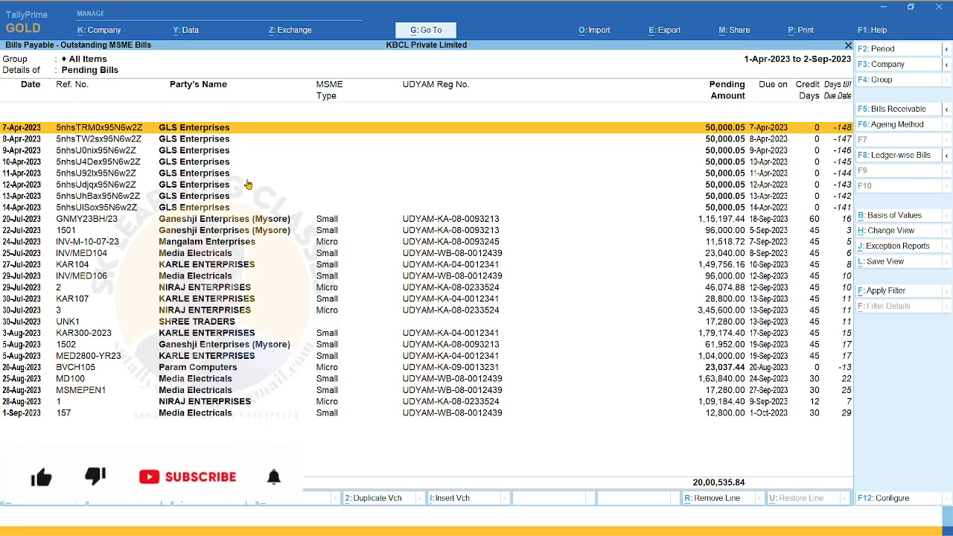
Examine the bills of all parties by selecting every row from GLS Enterprises to Media Electricals, clear the selection and return to the first bill
{"action": "key", "text": "Down"}
{"action": "key", "text": "Down"}
{"action": "key", "text": "Up"}
{"action": "key", "text": "Up"}
{"action": "key", "text": "shift+Down"}
{"action": "key", "text": "shift+Down"}
{"action": "key", "text": "shift+Down"}
{"action": "key", "text": "shift+Down"}
{"action": "key", "text": "shift+Down"}
{"action": "key", "text": "shift+Down"}
{"action": "key", "text": "shift+Down"}
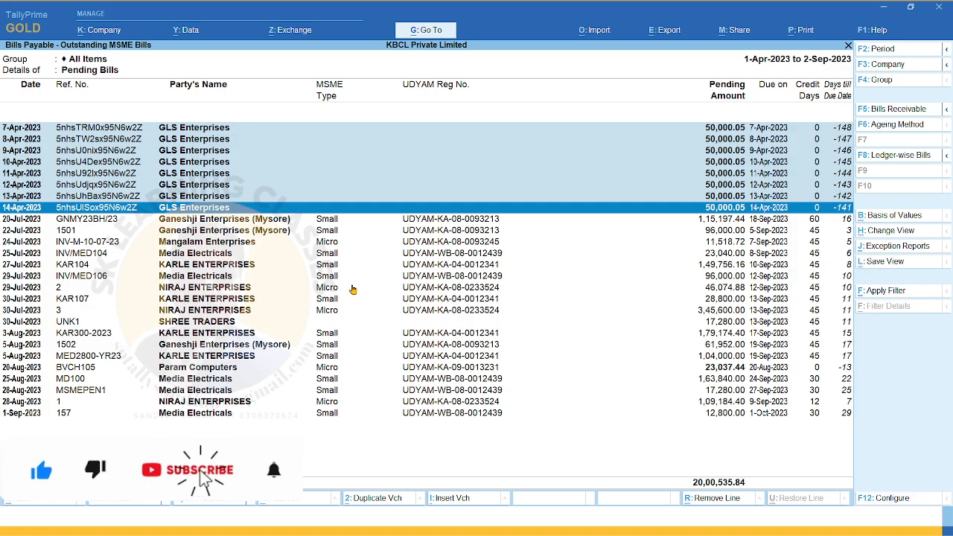
{"action": "key", "text": "shift+Down"}
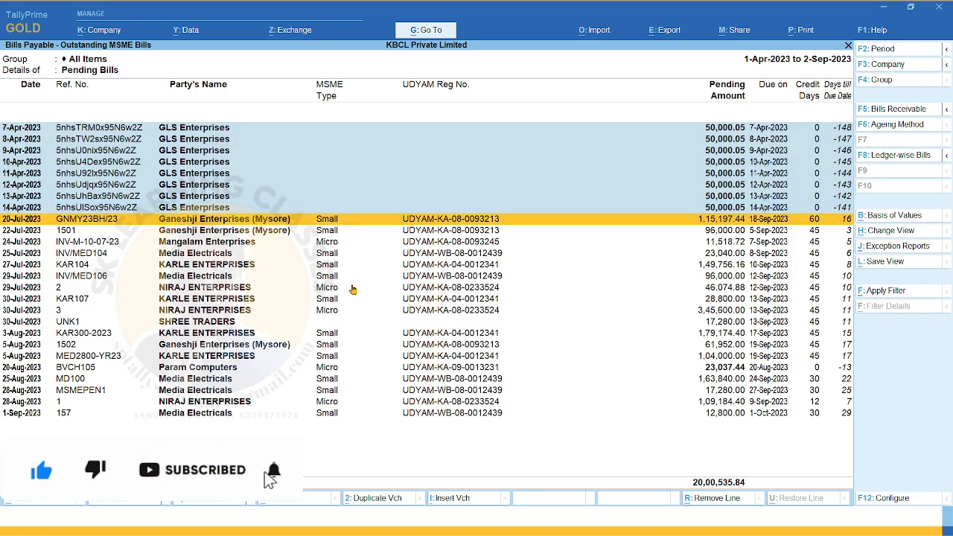
{"action": "key", "text": "shift+Down"}
{"action": "key", "text": "shift+Down"}
{"action": "key", "text": "shift+Down"}
{"action": "key", "text": "shift+Down"}
{"action": "key", "text": "shift+Down"}
{"action": "key", "text": "shift+Down"}
{"action": "key", "text": "shift+Down"}
{"action": "key", "text": "shift+Down"}
{"action": "key", "text": "shift+Down"}
{"action": "key", "text": "shift+Down"}
{"action": "key", "text": "shift+Down"}
{"action": "key", "text": "shift+Down"}
{"action": "key", "text": "shift+Down"}
{"action": "key", "text": "shift+Down"}
{"action": "key", "text": "shift+Down"}
{"action": "key", "text": "shift+Down"}
{"action": "key", "text": "shift+Down"}
{"action": "key", "text": "shift+Down"}
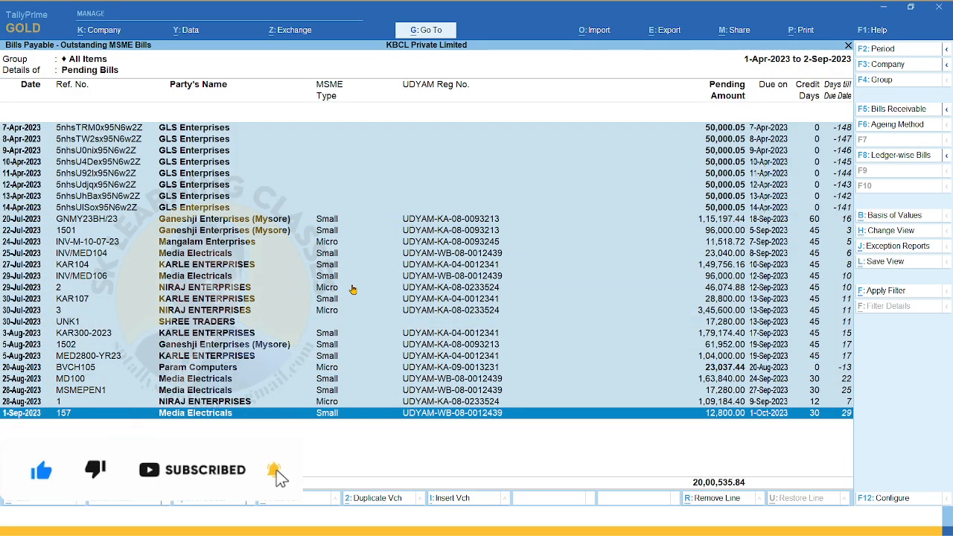
{"action": "key", "text": "ctrl+space"}
{"action": "key", "text": "Up"}
{"action": "key", "text": "Up"}
{"action": "key", "text": "Up"}
{"action": "key", "text": "Up"}
{"action": "key", "text": "Up"}
{"action": "key", "text": "Up"}
{"action": "key", "text": "Up"}
{"action": "key", "text": "Up"}
{"action": "key", "text": "Up"}
{"action": "key", "text": "Up"}
{"action": "key", "text": "Up"}
{"action": "key", "text": "Up"}
{"action": "key", "text": "Up"}
{"action": "key", "text": "Up"}
{"action": "key", "text": "Up"}
{"action": "key", "text": "Up"}
{"action": "key", "text": "Up"}
{"action": "key", "text": "Up"}
{"action": "key", "text": "Up"}
{"action": "key", "text": "Up"}
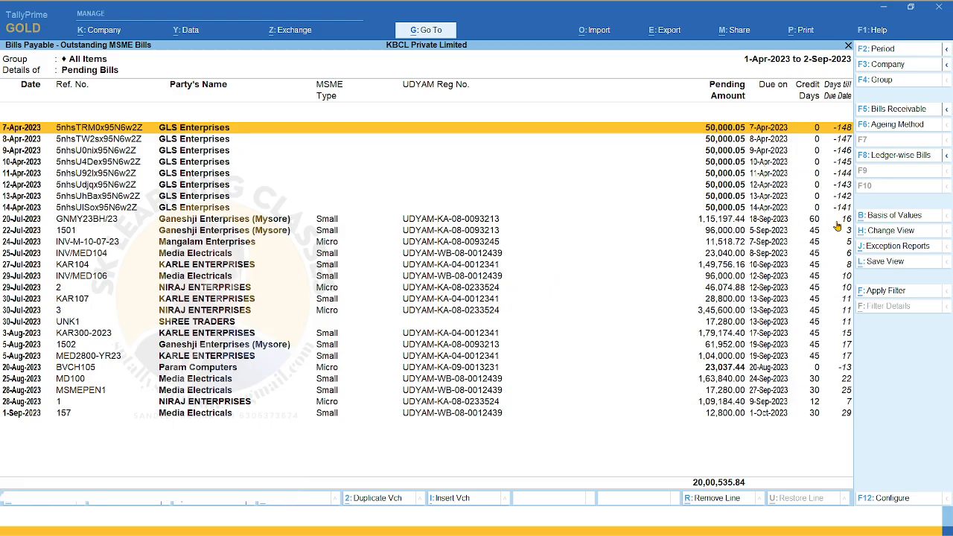
Set the basis of values to show bills of Micro & Small Parties
{"action": "left_click", "coordinate": [880, 218]}
{"action": "key", "text": "Return"}
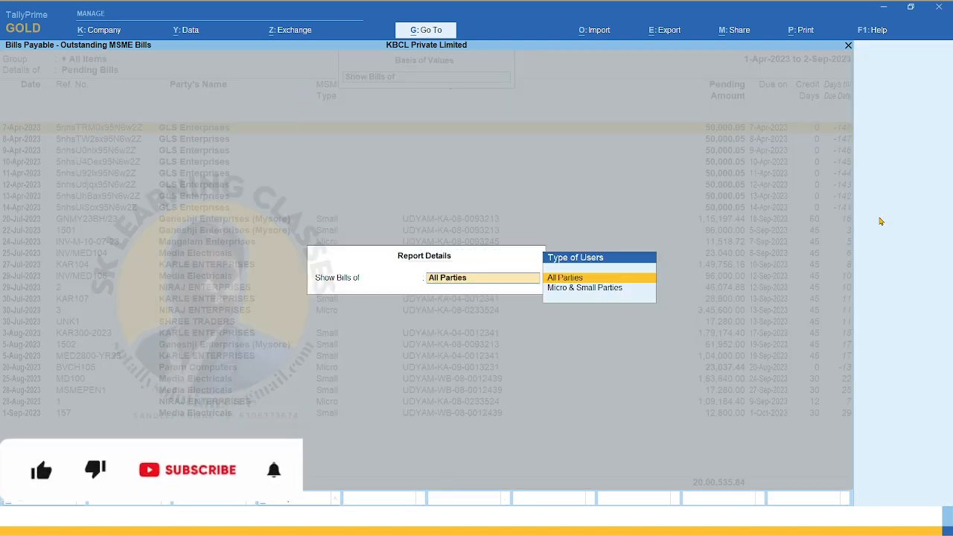
{"action": "key", "text": "Down"}
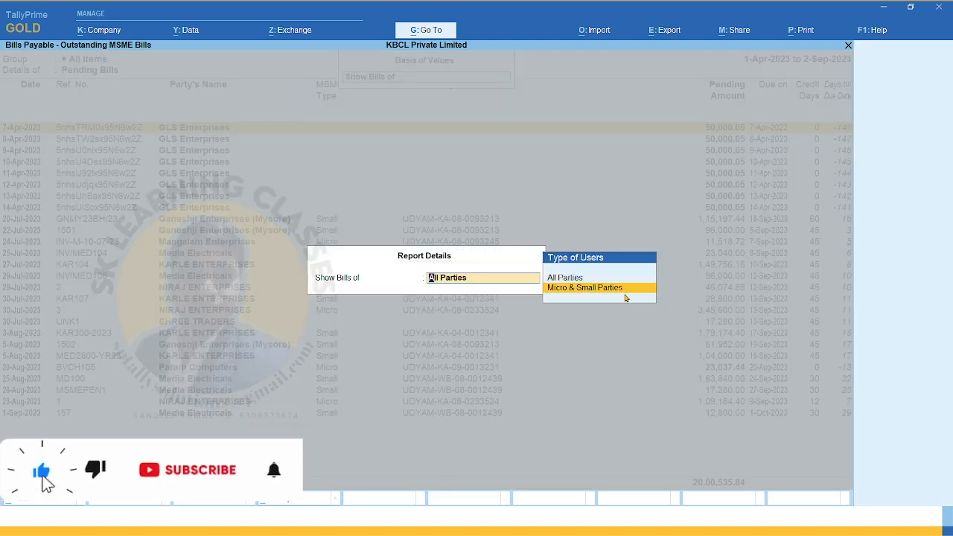
{"action": "key", "text": "Return"}
{"action": "key", "text": "Down"}
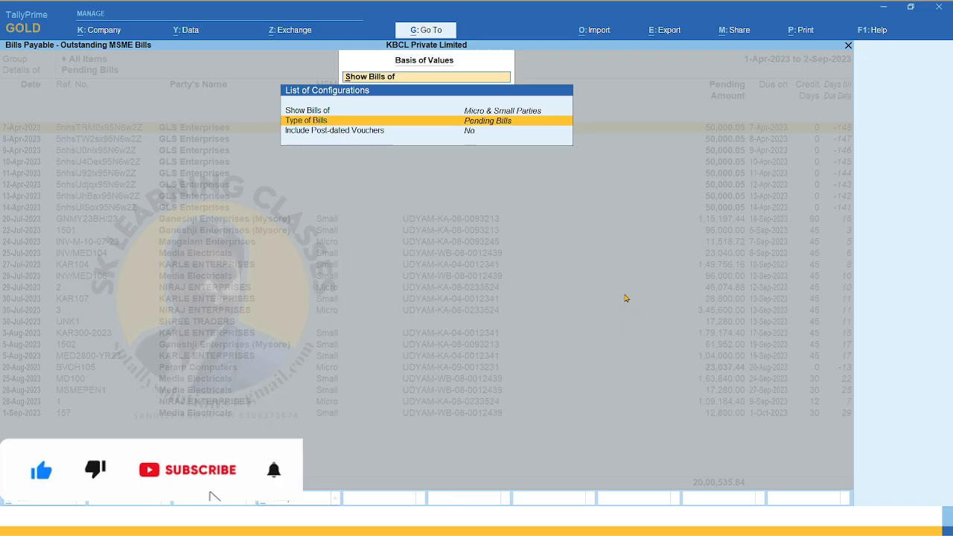
Set the type of bills to Bills Due in Upcoming Days for the next 7 days and apply it to the report
{"action": "key", "text": "Return"}
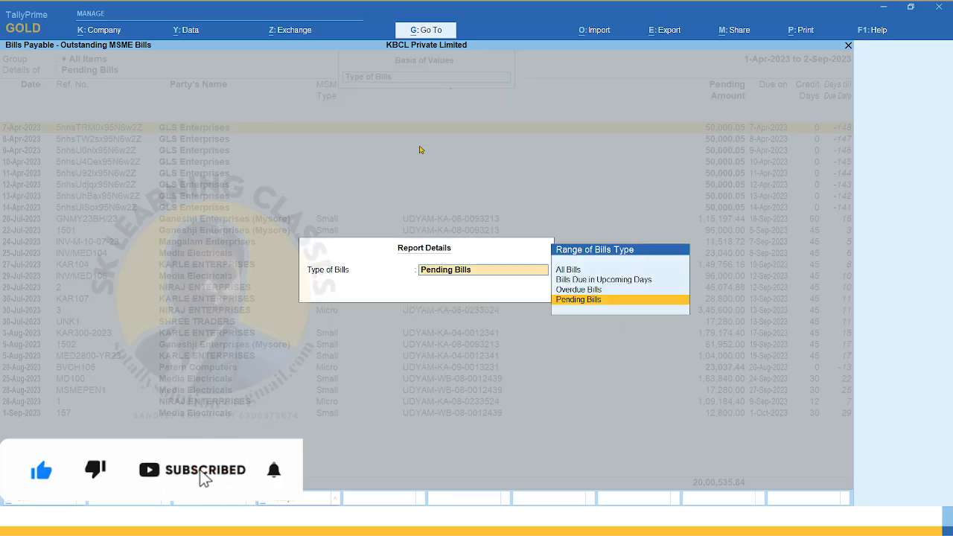
{"action": "key", "text": "Up"}
{"action": "key", "text": "Up"}
{"action": "key", "text": "Up"}
{"action": "key", "text": "Down"}
{"action": "key", "text": "Down"}
{"action": "key", "text": "Down"}
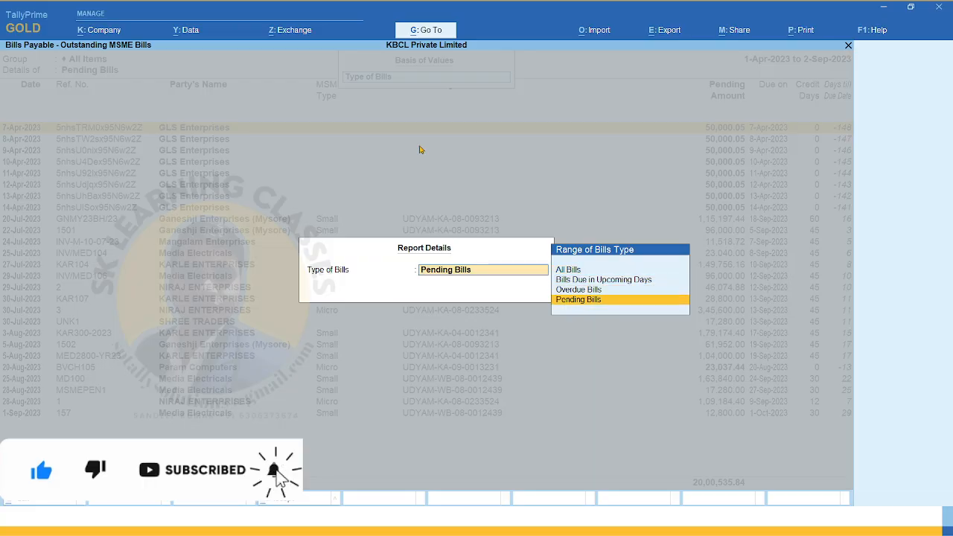
{"action": "key", "text": "Up"}
{"action": "key", "text": "Up"}
{"action": "key", "text": "Return"}
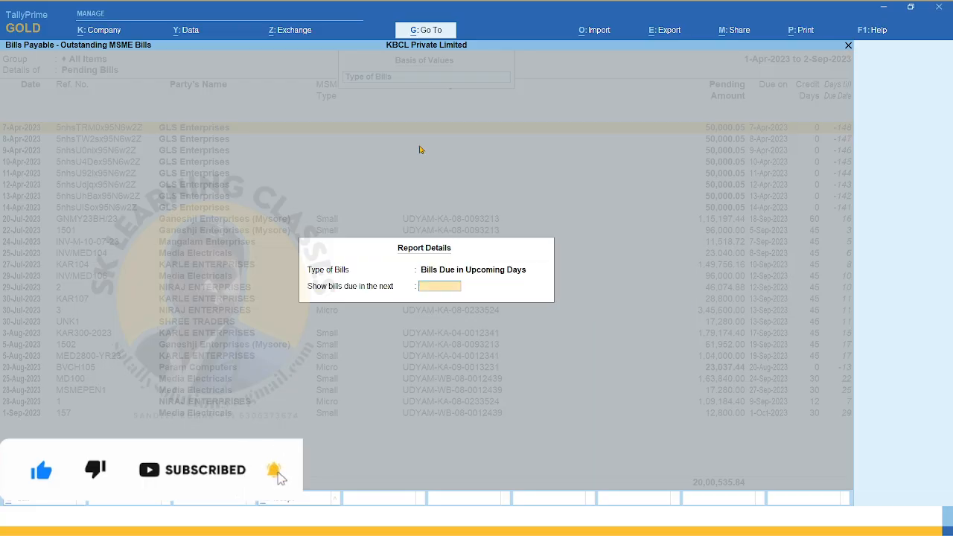
{"action": "key", "text": "Return"}
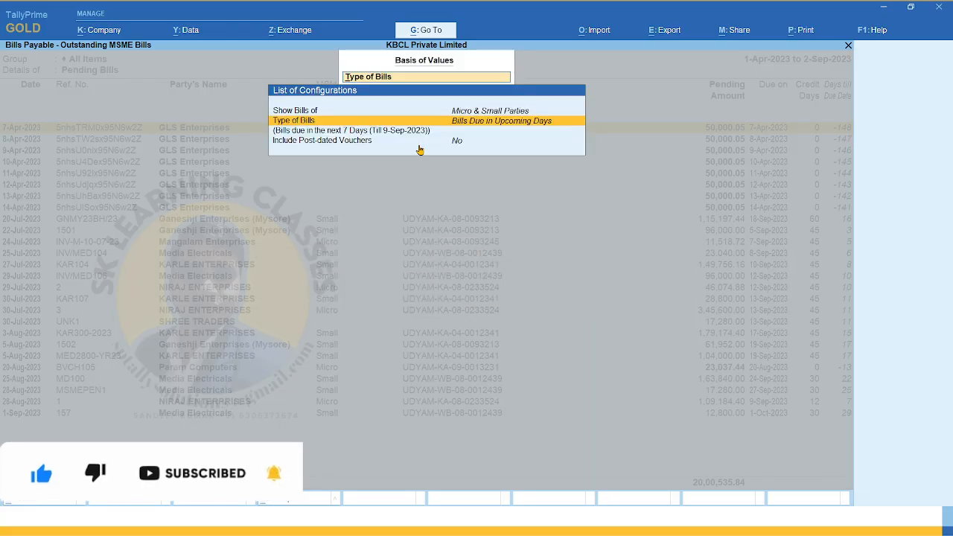
{"action": "key", "text": "ctrl+a"}
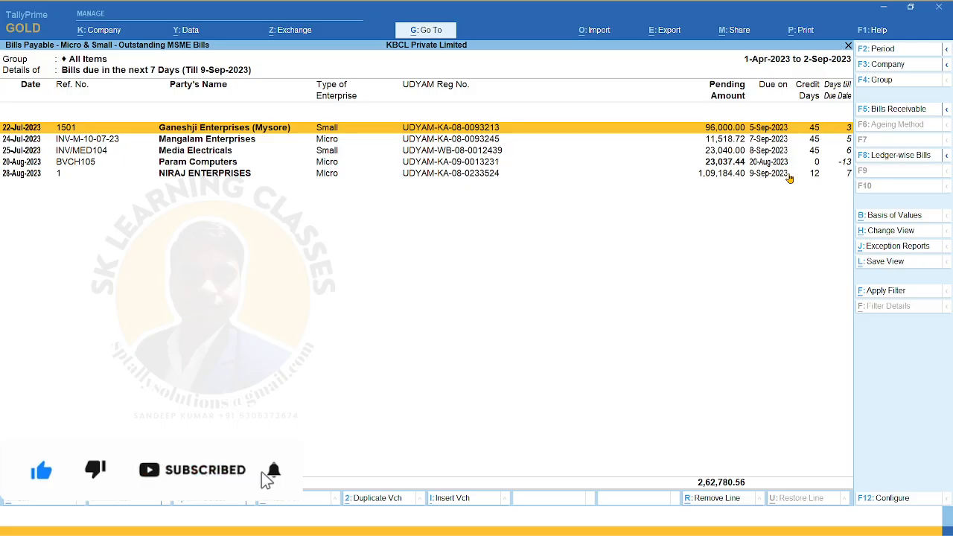
Close the filtered report and reopen the Micro & Small Outstanding MSME Bills report showing pending bills
{"action": "key", "text": "Escape"}
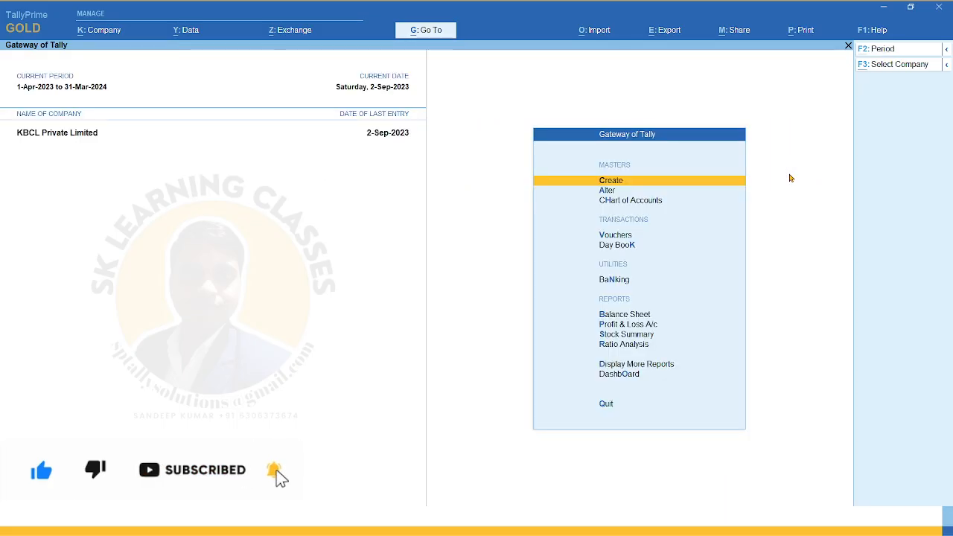
{"action": "key", "text": "alt+g"}
{"action": "key", "text": "Down"}
{"action": "key", "text": "Down"}
{"action": "key", "text": "Return"}
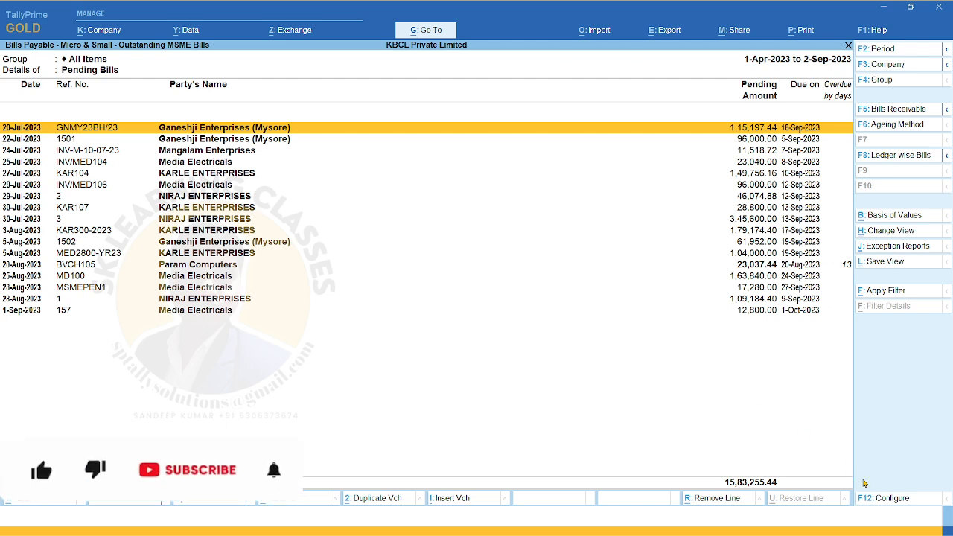
Check the configuration options of the Outstanding MSME Bills report, close them, and switch to the Teams meeting window
{"action": "left_click", "coordinate": [885, 499]}
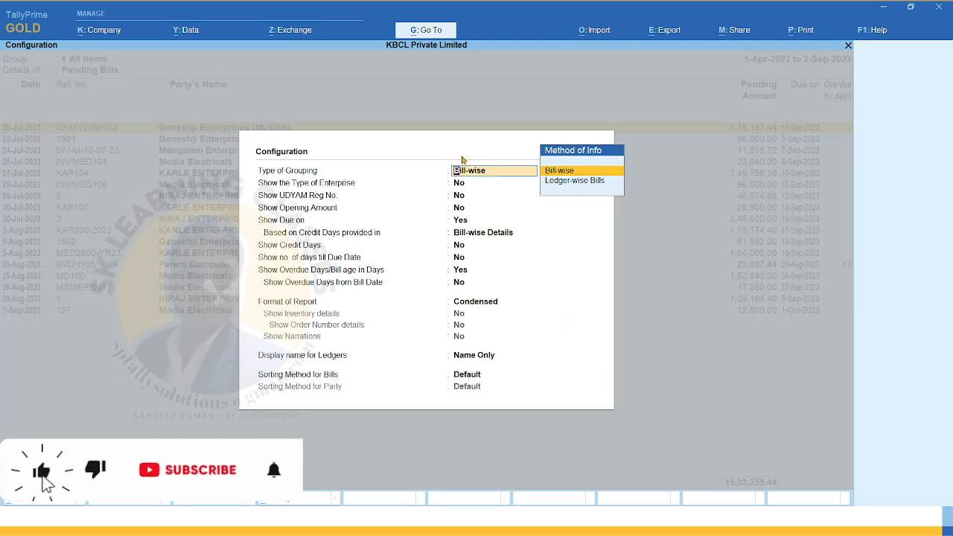
{"action": "key", "text": "Escape"}
{"action": "key", "text": "Escape"}
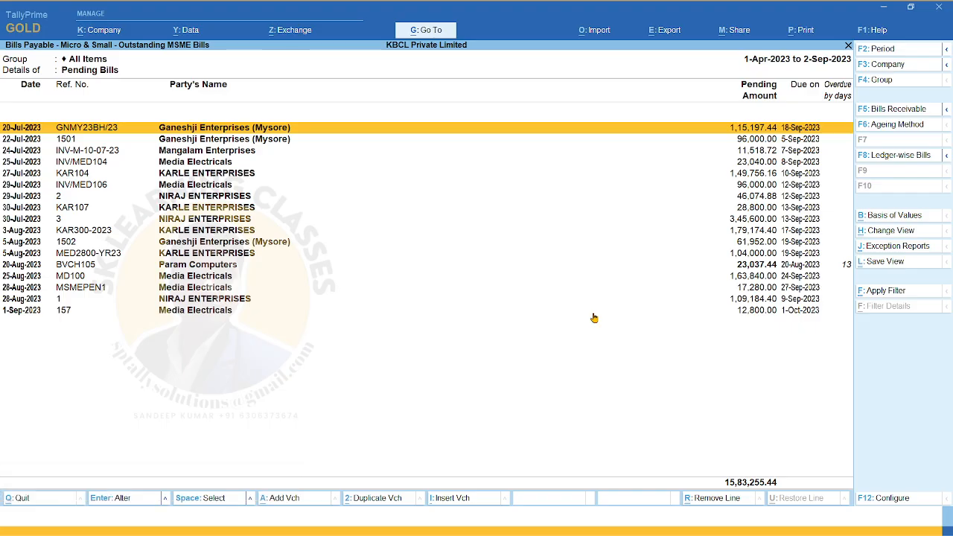
{"action": "key", "text": "alt+Tab"}
{"action": "key", "text": "alt+Tab"}
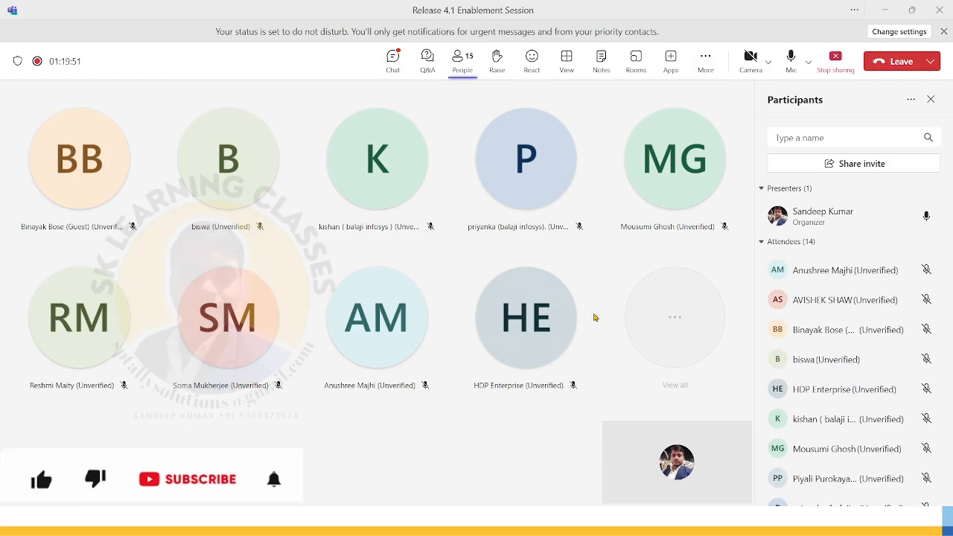
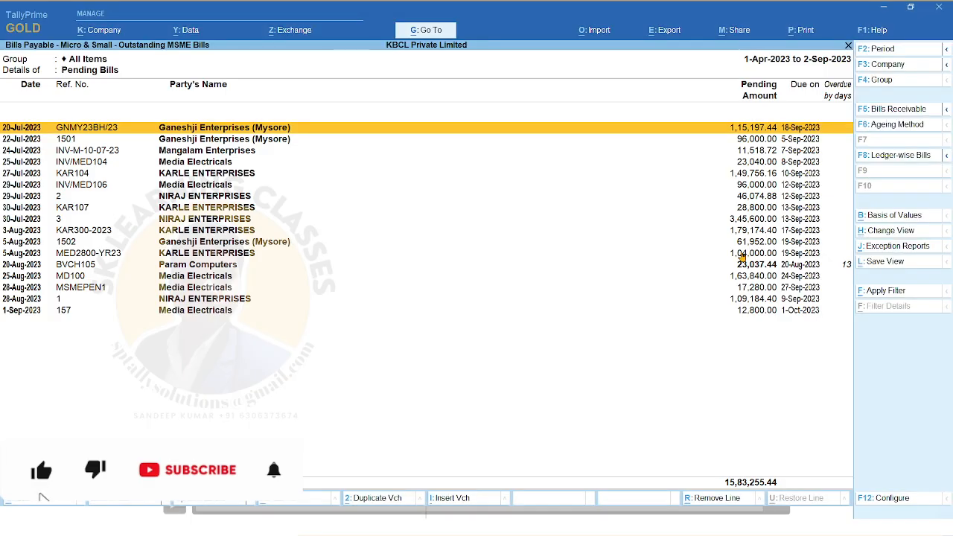
Leave the outstanding bills report and open the MSME Form 1 Statement from the statutory MSME reports
{"action": "key", "text": "Escape"}
{"action": "key", "text": "Down"}
{"action": "key", "text": "Down"}
{"action": "key", "text": "Down"}
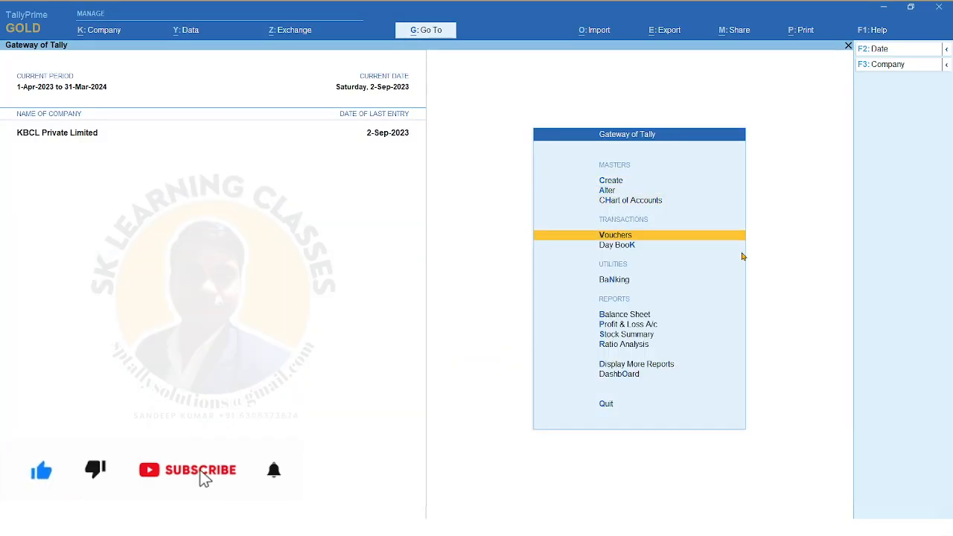
{"action": "key", "text": "d"}
{"action": "key", "text": "o"}
{"action": "key", "text": "Down"}
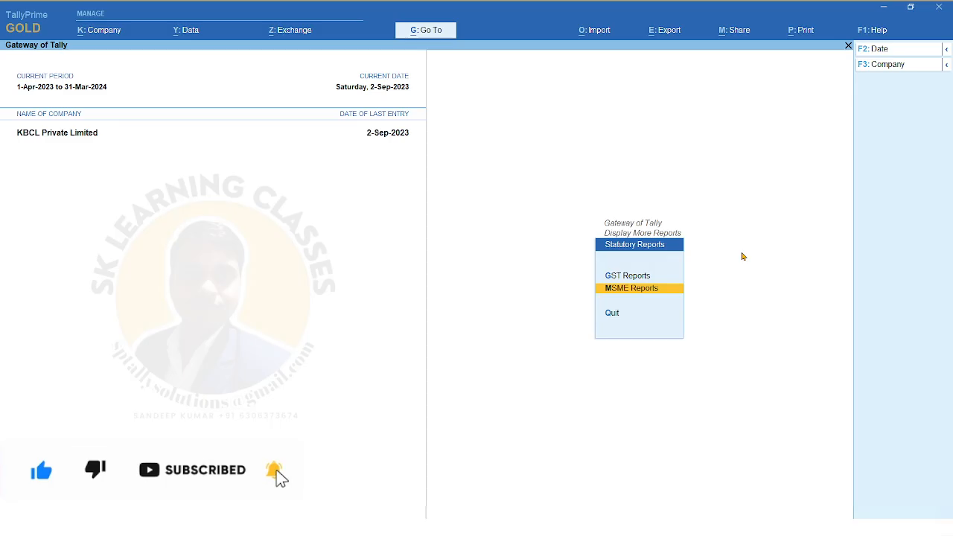
{"action": "key", "text": "Return"}
{"action": "key", "text": "Down"}
{"action": "key", "text": "Up"}
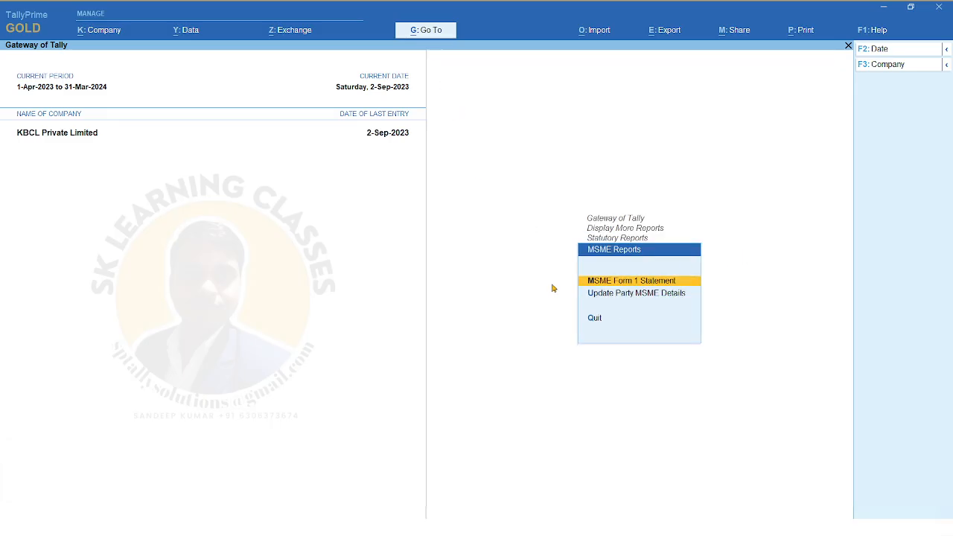
{"action": "key", "text": "Return"}
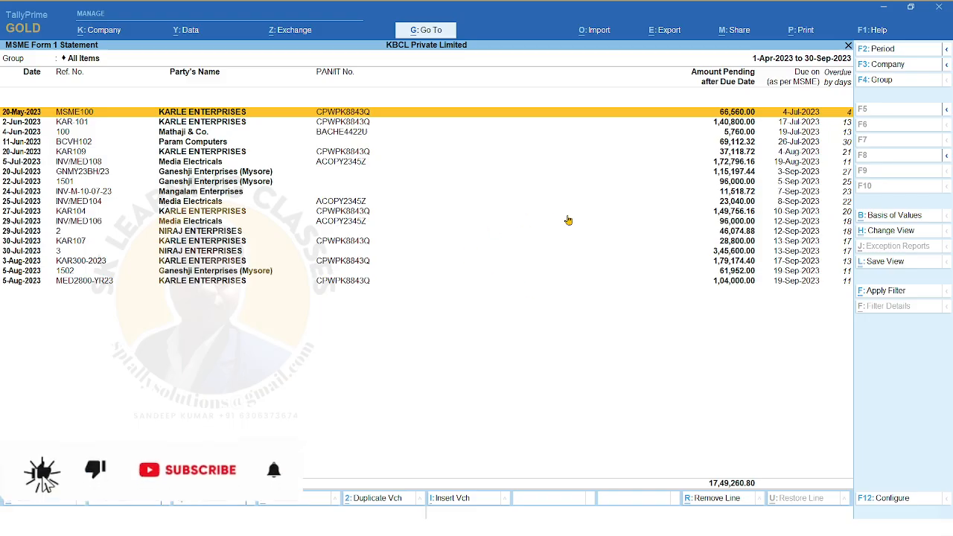
Skip ahead in the demo video past the MSME Form 1 configuration to the report with the enterprise type, credit days and Cleared On columns
{"action": "key", "text": "alt"}
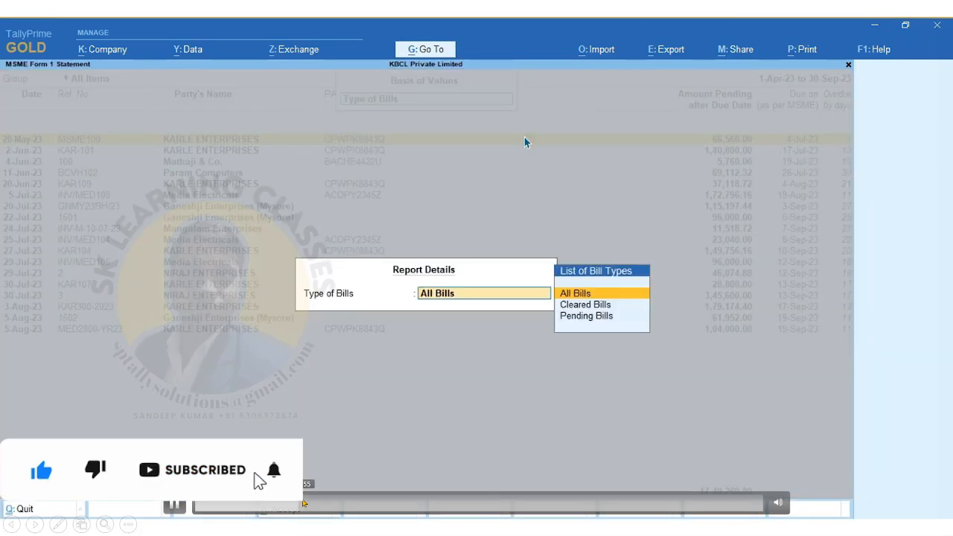
{"action": "left_click", "coordinate": [378, 511]}
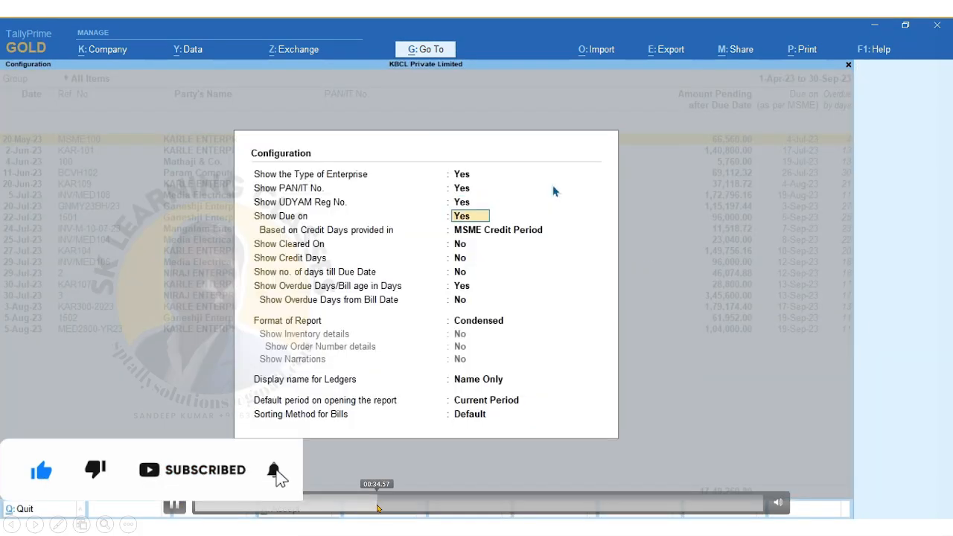
{"action": "left_click", "coordinate": [449, 513]}
{"action": "left_click", "coordinate": [501, 511]}
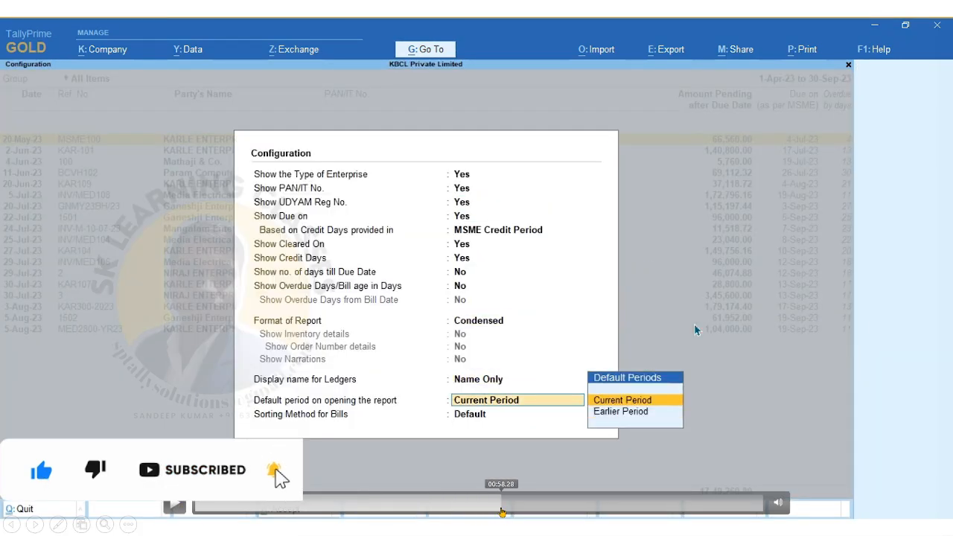
{"action": "left_click", "coordinate": [567, 506]}
{"action": "left_click", "coordinate": [624, 512]}
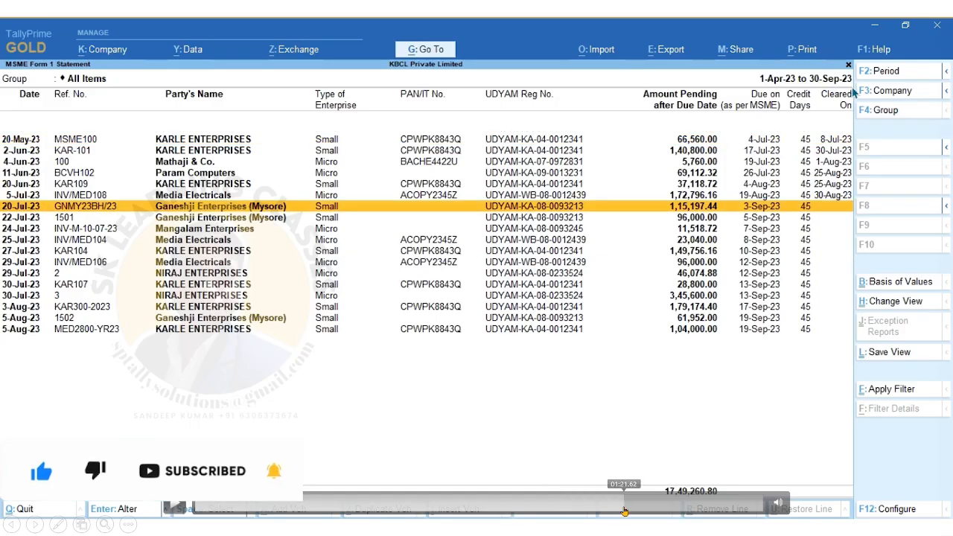
Configure the MSME Form 1 Statement to show the Type of Enterprise and the UDYAM Reg No
{"action": "left_click", "coordinate": [673, 512]}
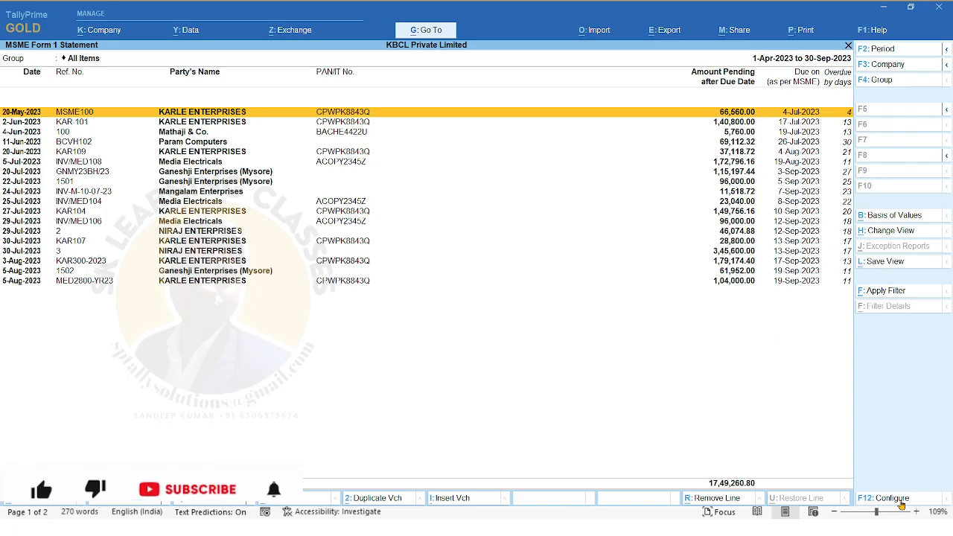
{"action": "key", "text": "F12"}
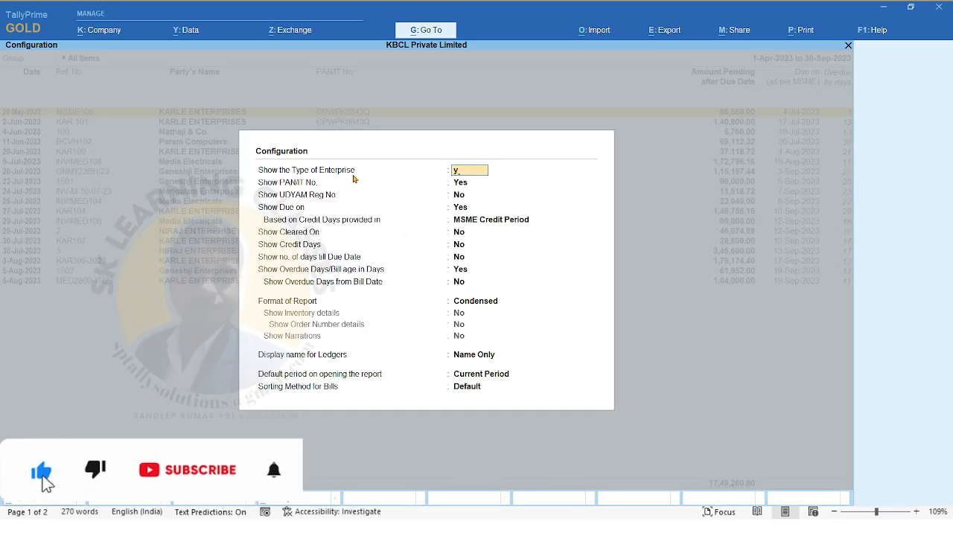
{"action": "type", "text": "y"}
{"action": "key", "text": "Return"}
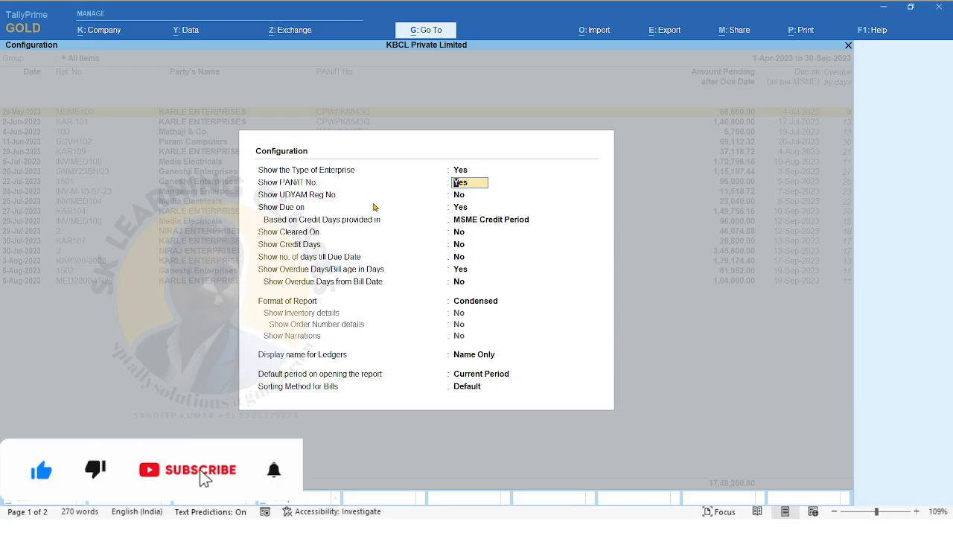
{"action": "key", "text": "Return"}
{"action": "type", "text": "y"}
{"action": "key", "text": "Return"}
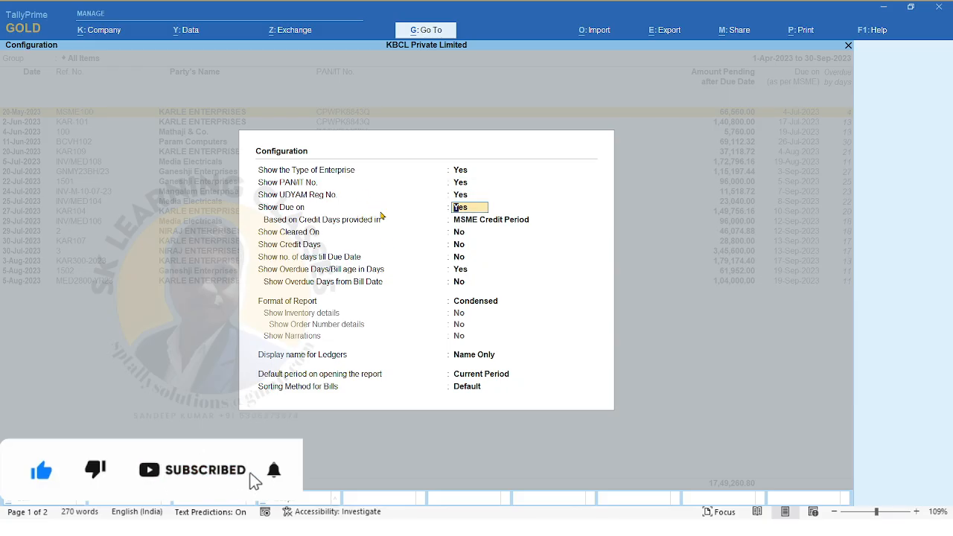
Base due dates on Bill-wise or MSME Credit Period, and show Cleared On, Credit Days and the number of days till Due Date
{"action": "key", "text": "Return"}
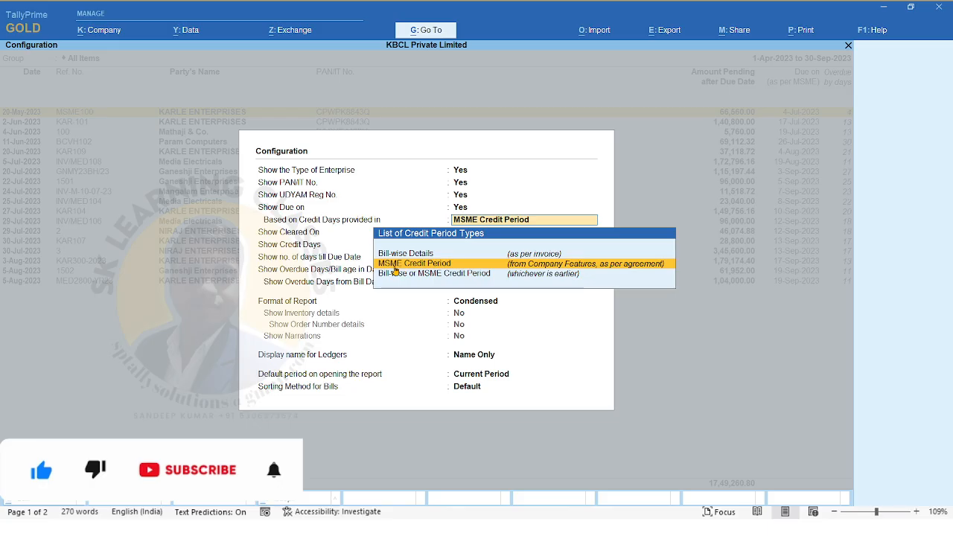
{"action": "left_click", "coordinate": [601, 277]}
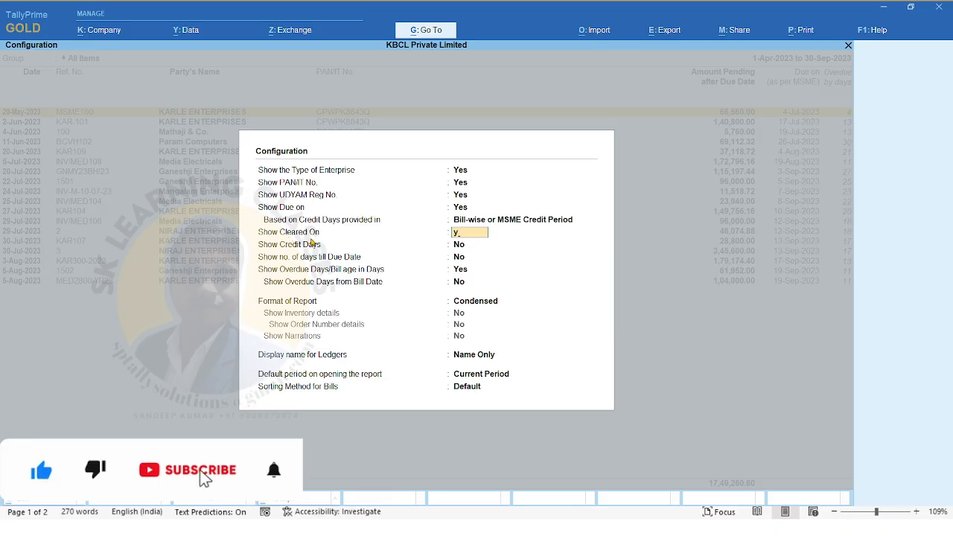
{"action": "key", "text": "Return"}
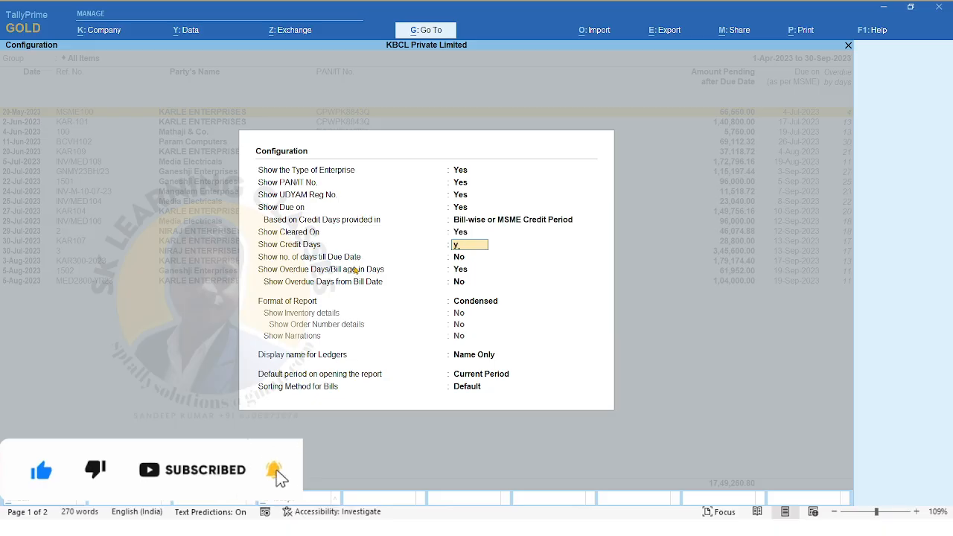
{"action": "key", "text": "Return"}
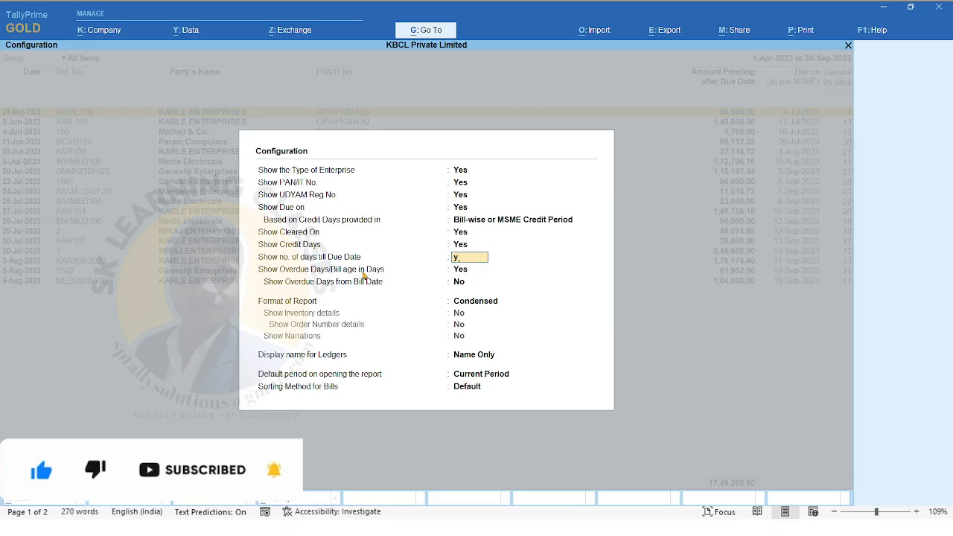
{"action": "type", "text": "y"}
{"action": "key", "text": "Return"}
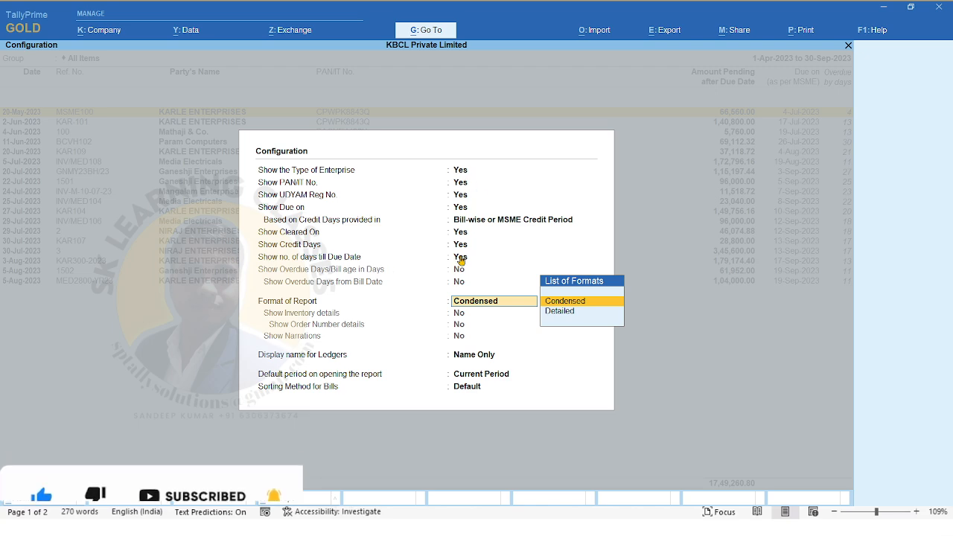
{"action": "left_click", "coordinate": [287, 502]}
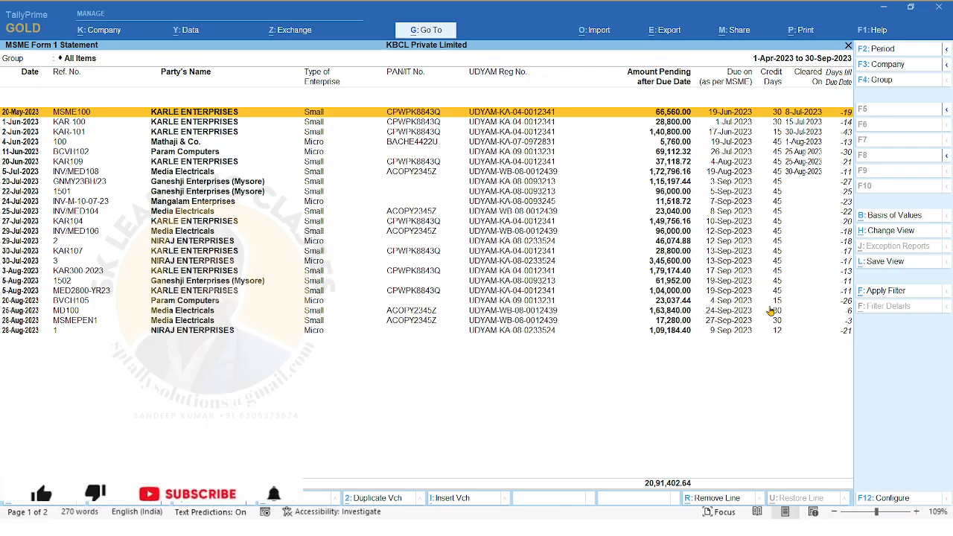
Go through the statement's bills from the first one to GNMY23BH/23, checking their Cleared On dates
{"action": "key", "text": "Down"}
{"action": "key", "text": "Down"}
{"action": "key", "text": "Down"}
{"action": "key", "text": "Down"}
{"action": "key", "text": "Down"}
{"action": "key", "text": "Down"}
{"action": "key", "text": "Down"}
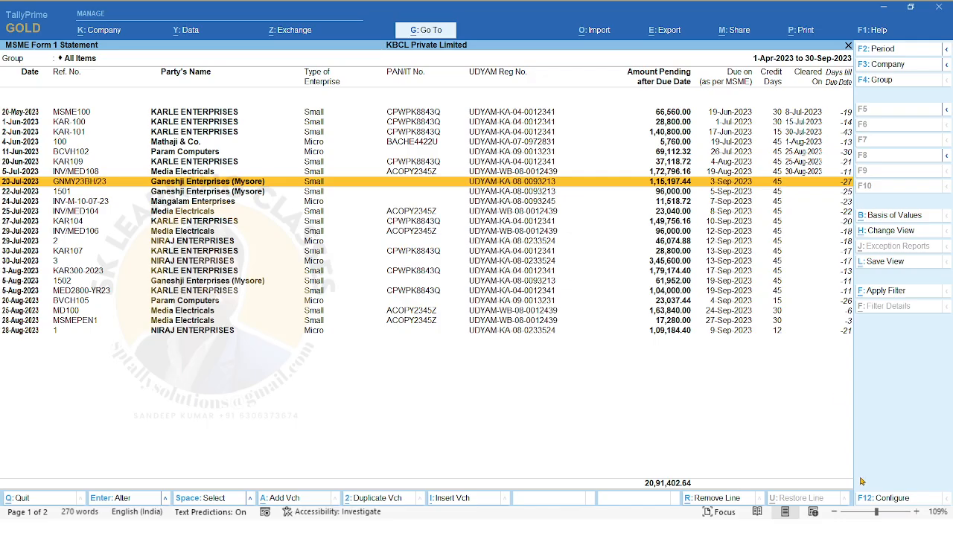
Set Show Cleared On to No in the statement's configuration and apply it
{"action": "left_click", "coordinate": [884, 498]}
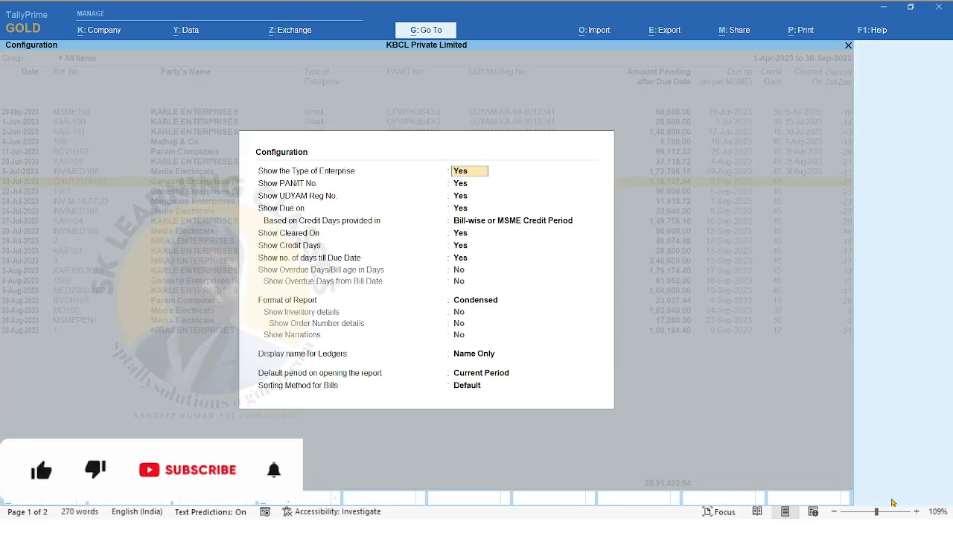
{"action": "key", "text": "Return"}
{"action": "key", "text": "Return"}
{"action": "key", "text": "Return"}
{"action": "key", "text": "Return"}
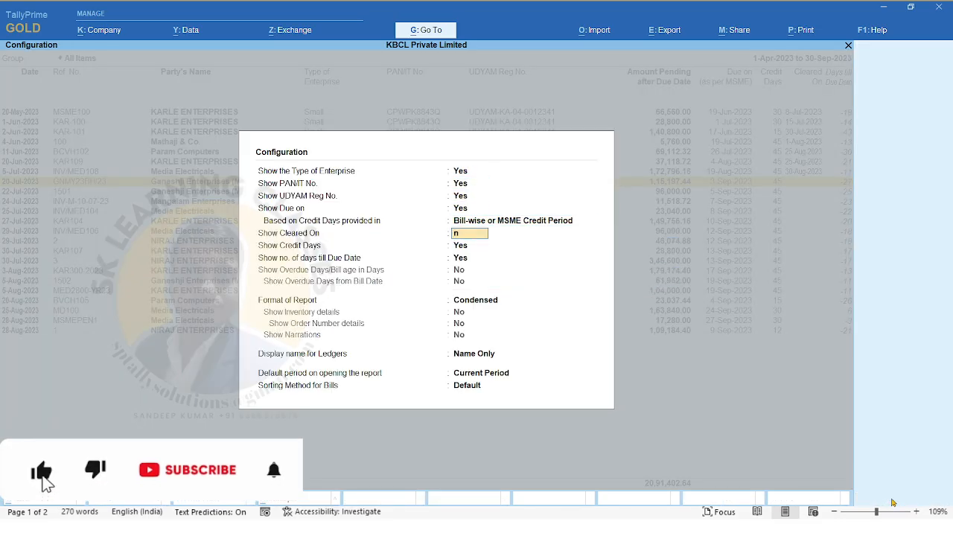
{"action": "type", "text": "n"}
{"action": "key", "text": "Return"}
{"action": "key", "text": "ctrl+a"}
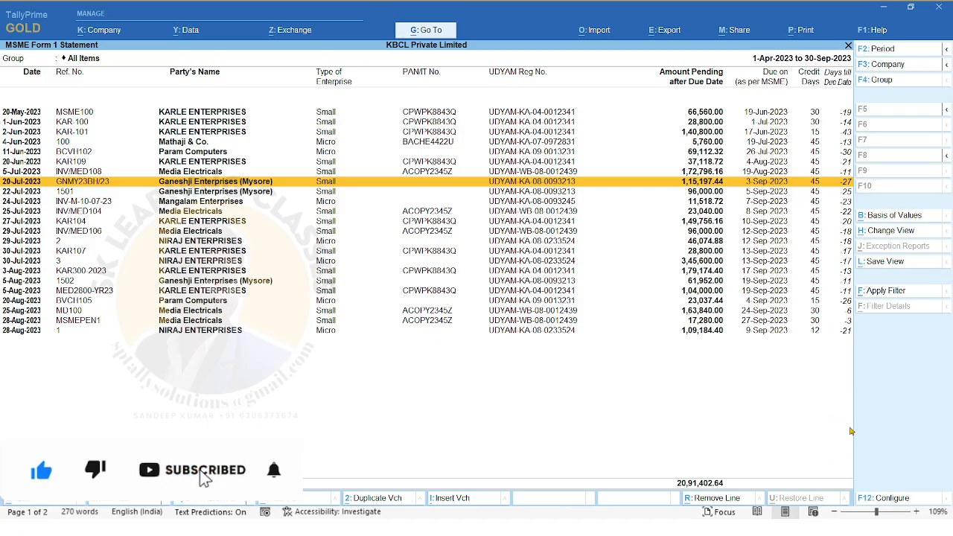
Hide the Credit Days column by setting Show Credit Days to No in the report configuration
{"action": "left_click", "coordinate": [881, 499]}
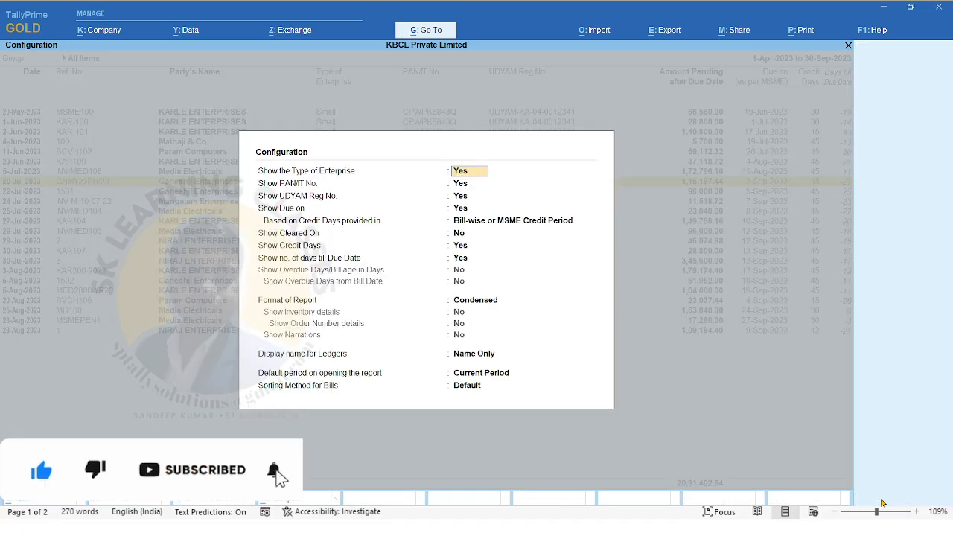
{"action": "key", "text": "Return"}
{"action": "key", "text": "Return"}
{"action": "key", "text": "Return"}
{"action": "key", "text": "Return"}
{"action": "key", "text": "Return"}
{"action": "key", "text": "Return"}
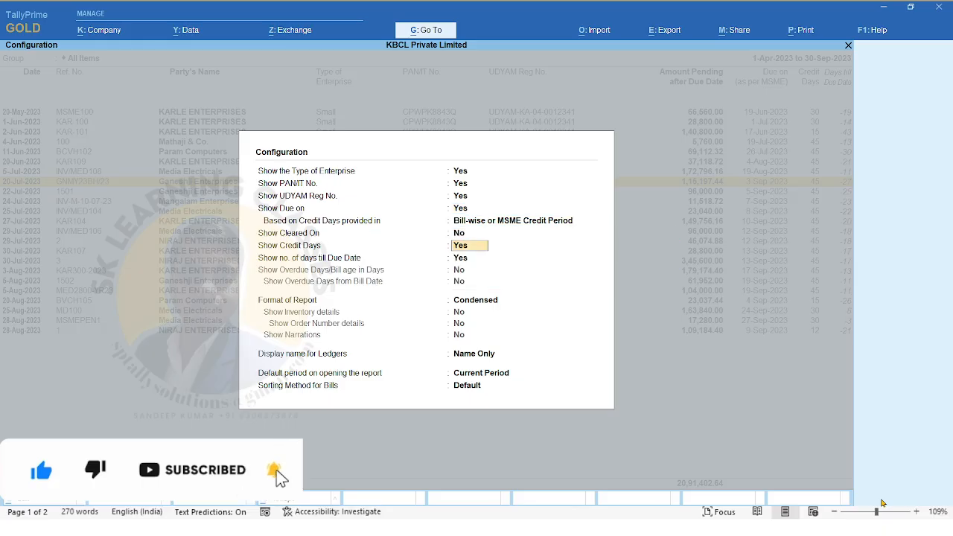
{"action": "type", "text": "n"}
{"action": "key", "text": "Return"}
{"action": "key", "text": "ctrl+a"}
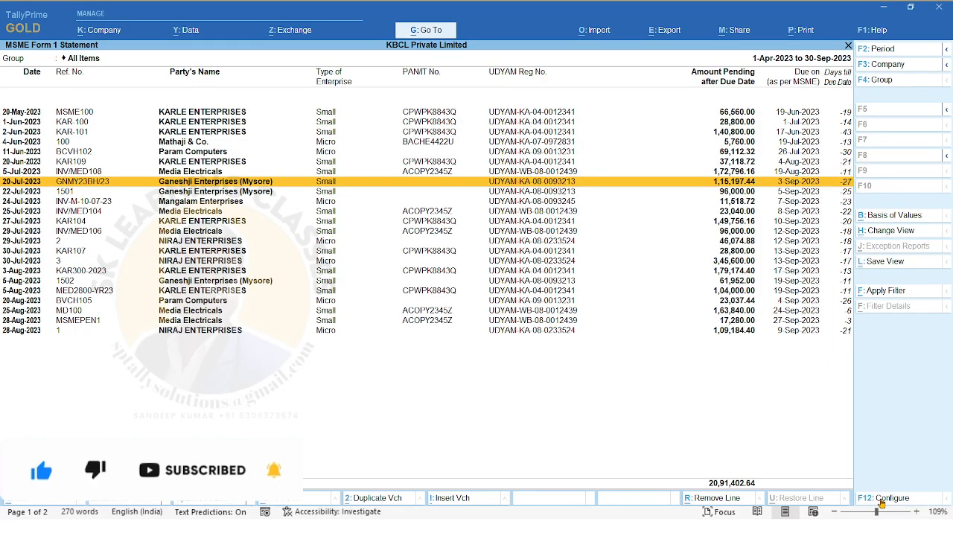
Close and reopen the MSME Form 1 Statement, and set Type of Enterprise and UDYAM Reg No. to show
{"action": "key", "text": "Escape"}
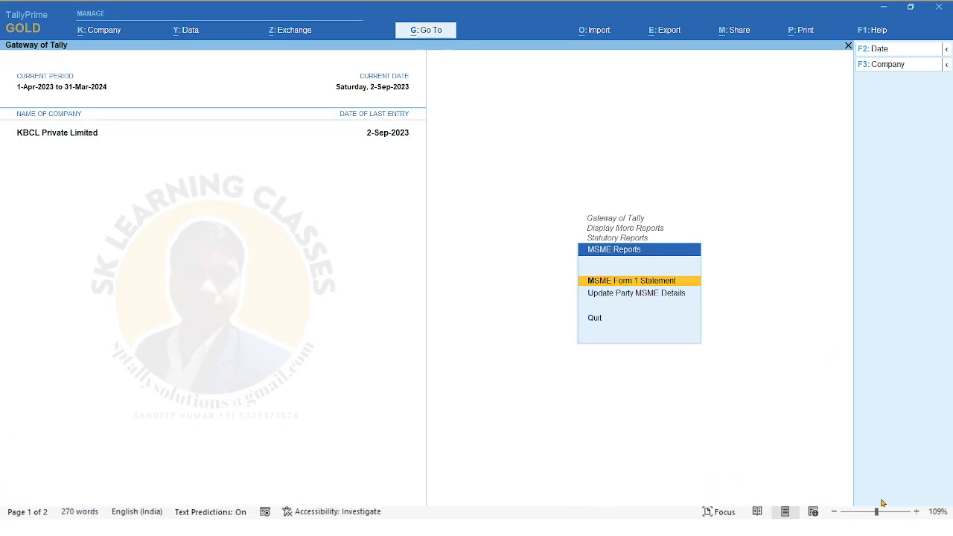
{"action": "key", "text": "Return"}
{"action": "left_click", "coordinate": [882, 503]}
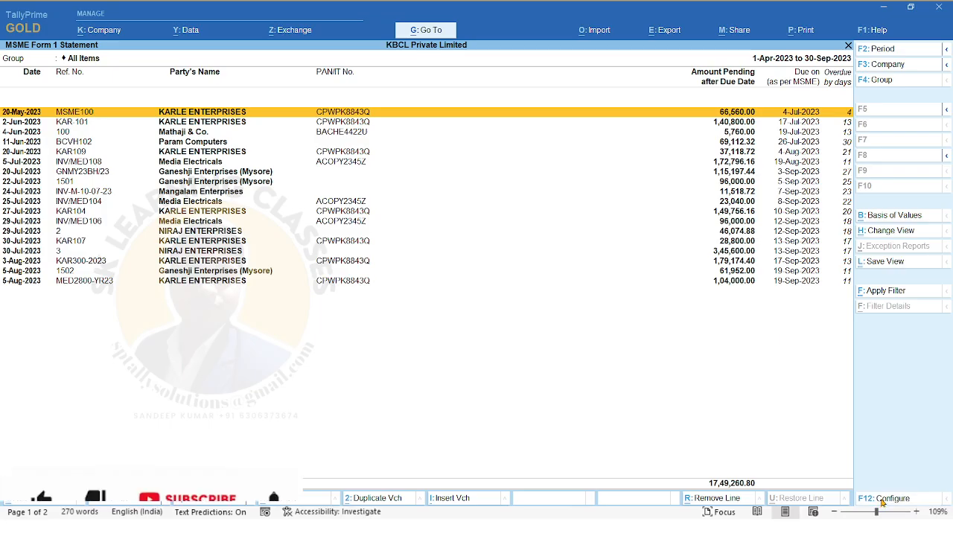
{"action": "key", "text": "Down"}
{"action": "key", "text": "Down"}
{"action": "key", "text": "Down"}
{"action": "key", "text": "Up"}
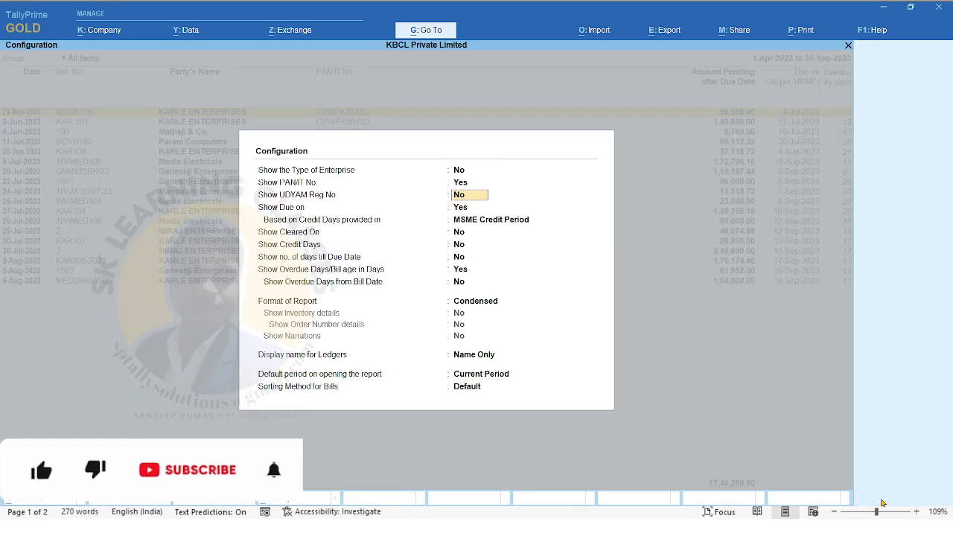
{"action": "key", "text": "Up"}
{"action": "key", "text": "Up"}
{"action": "key", "text": "y"}
{"action": "key", "text": "Down"}
{"action": "key", "text": "y"}
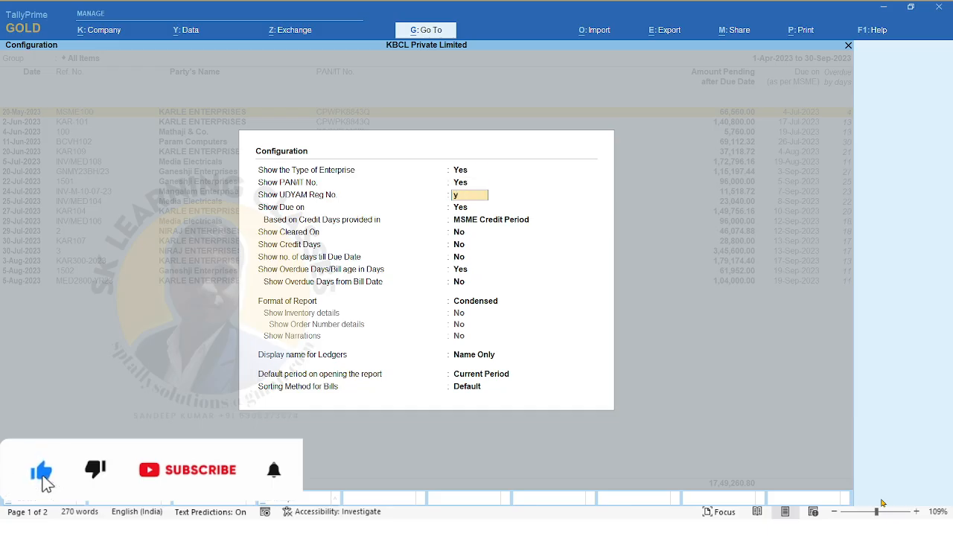
Keep the MSME Credit Period basis and show Cleared On, Credit Days and the number of days till Due Date
{"action": "key", "text": "Return"}
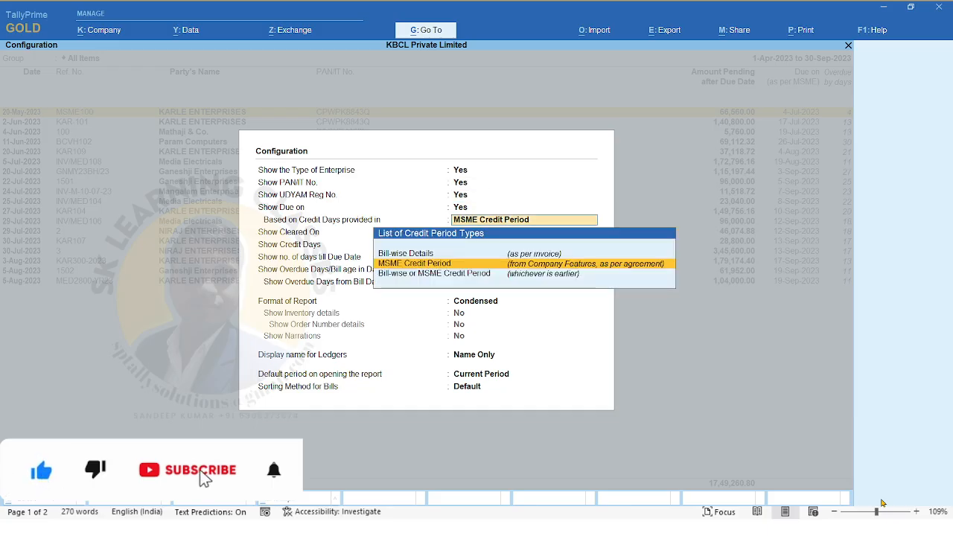
{"action": "key", "text": "Return"}
{"action": "key", "text": "y"}
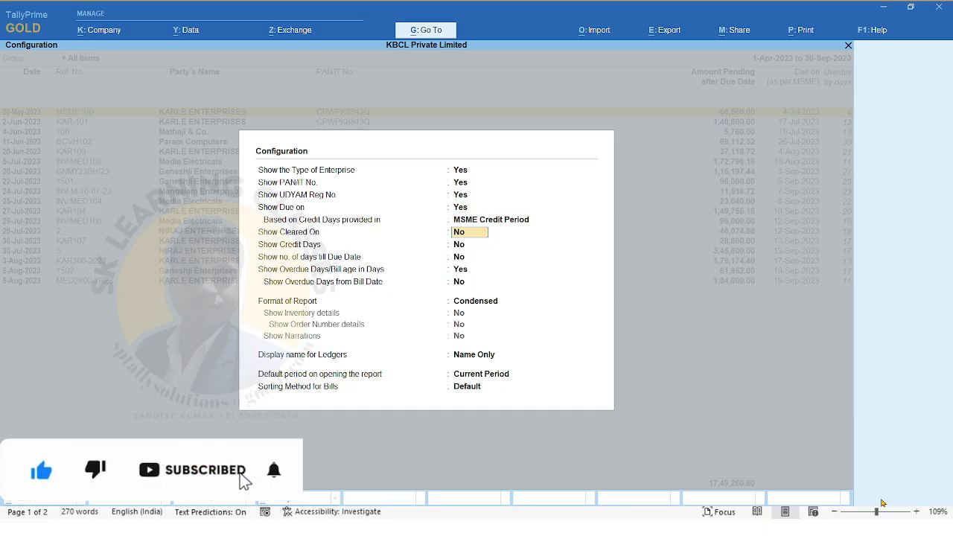
{"action": "key", "text": "y"}
{"action": "key", "text": "Down"}
{"action": "key", "text": "Down"}
{"action": "key", "text": "Down"}
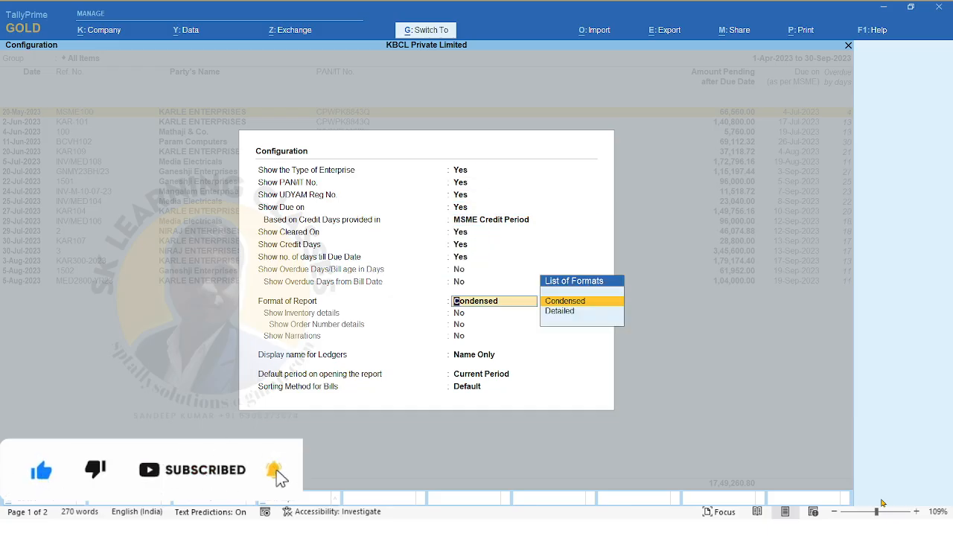
{"action": "key", "text": "ctrl+a"}
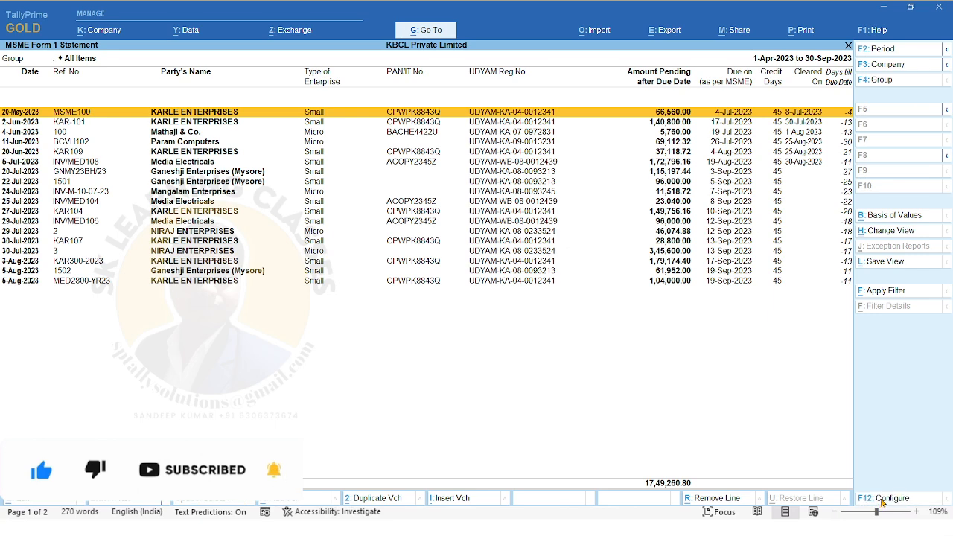
Remove the Cleared On column from the statement through its configuration
{"action": "left_click", "coordinate": [881, 501]}
{"action": "key", "text": "Down"}
{"action": "key", "text": "Down"}
{"action": "key", "text": "Down"}
{"action": "key", "text": "Down"}
{"action": "key", "text": "Down"}
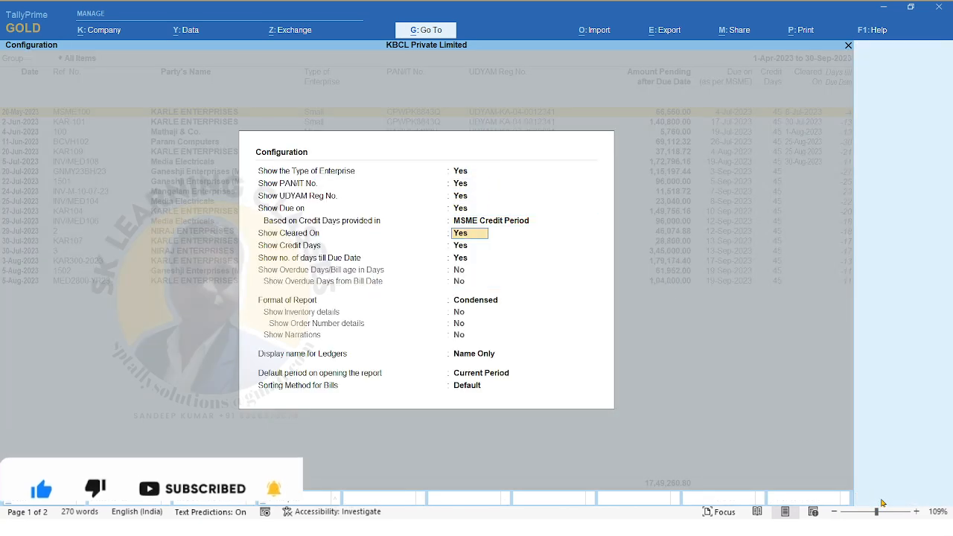
{"action": "key", "text": "n"}
{"action": "key", "text": "ctrl+a"}
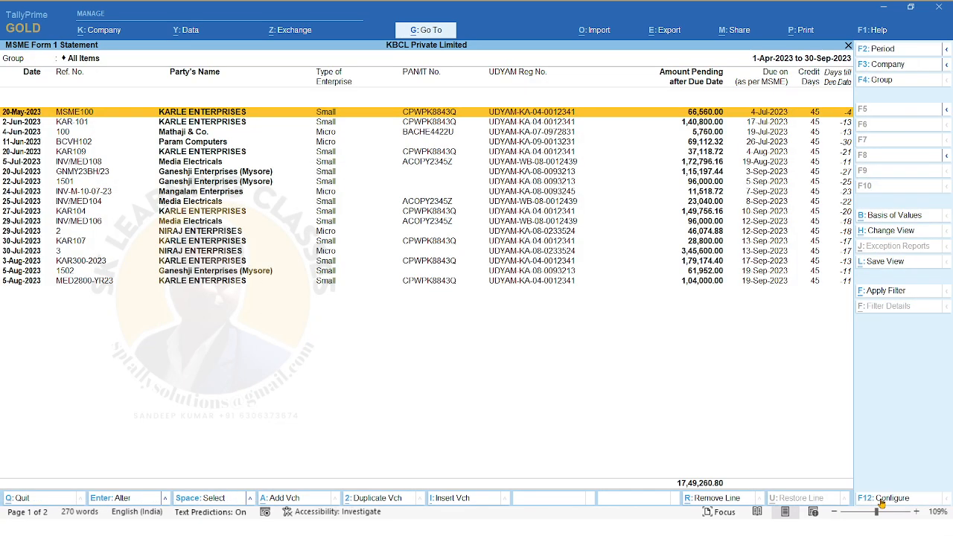
Reload the MSME Form 1 Statement with its default settings and enable the Type of Enterprise and UDYAM Reg No. columns
{"action": "key", "text": "Escape"}
{"action": "key", "text": "Return"}
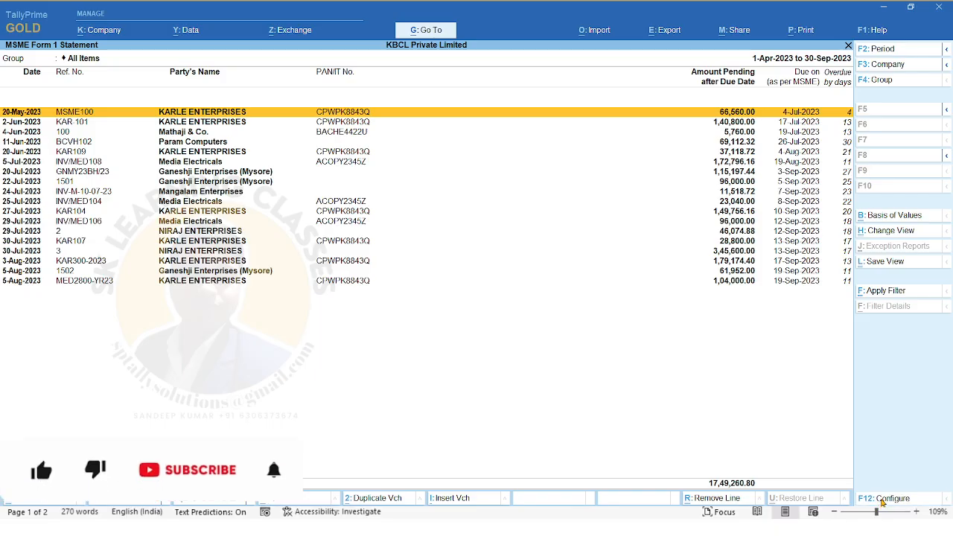
{"action": "left_click", "coordinate": [882, 499]}
{"action": "key", "text": "Down"}
{"action": "key", "text": "Down"}
{"action": "key", "text": "Down"}
{"action": "key", "text": "Up"}
{"action": "key", "text": "Up"}
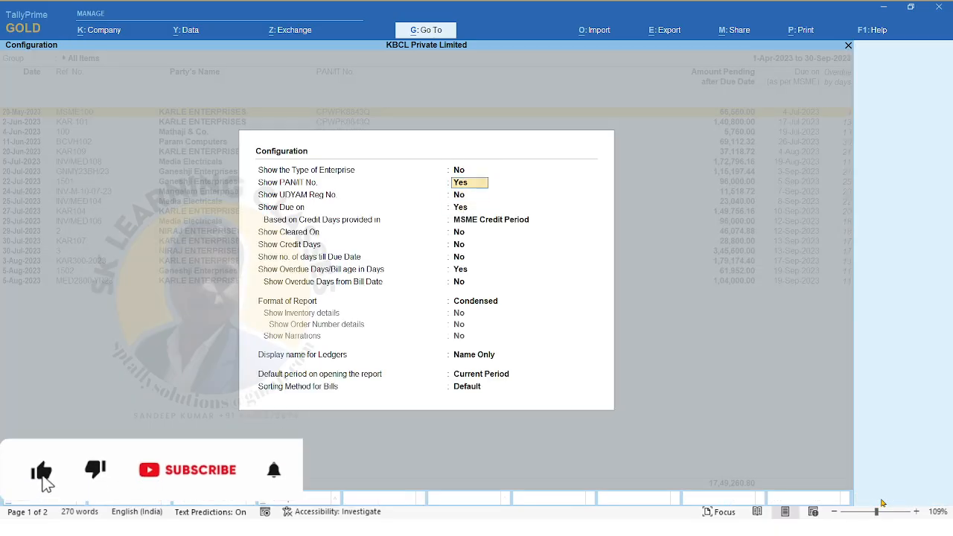
{"action": "key", "text": "Up"}
{"action": "key", "text": "y"}
{"action": "key", "text": "Down"}
{"action": "key", "text": "y"}
Keep MSME Credit Period as the credit days basis, set Show Cleared On to Yes and apply the configuration
{"action": "key", "text": "Return"}
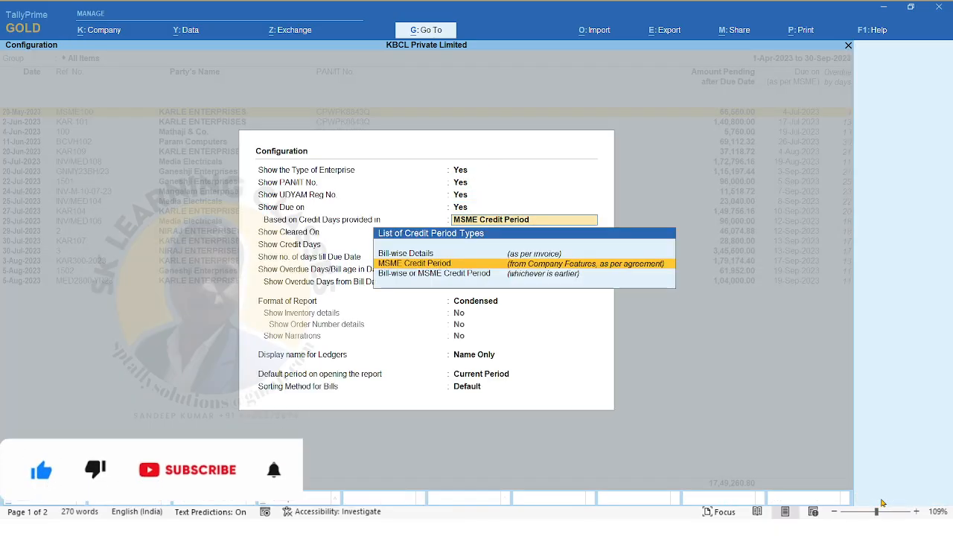
{"action": "key", "text": "Return"}
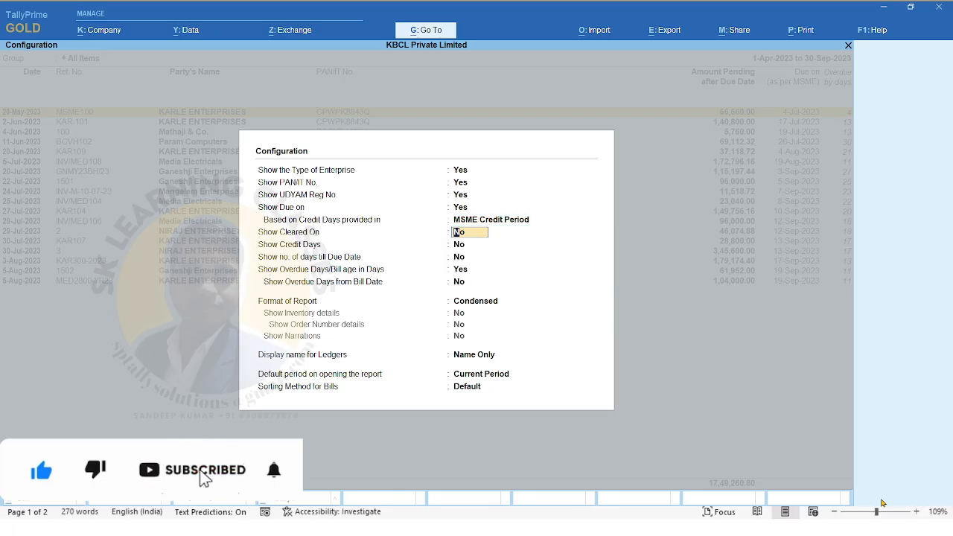
{"action": "key", "text": "y"}
{"action": "key", "text": "Return"}
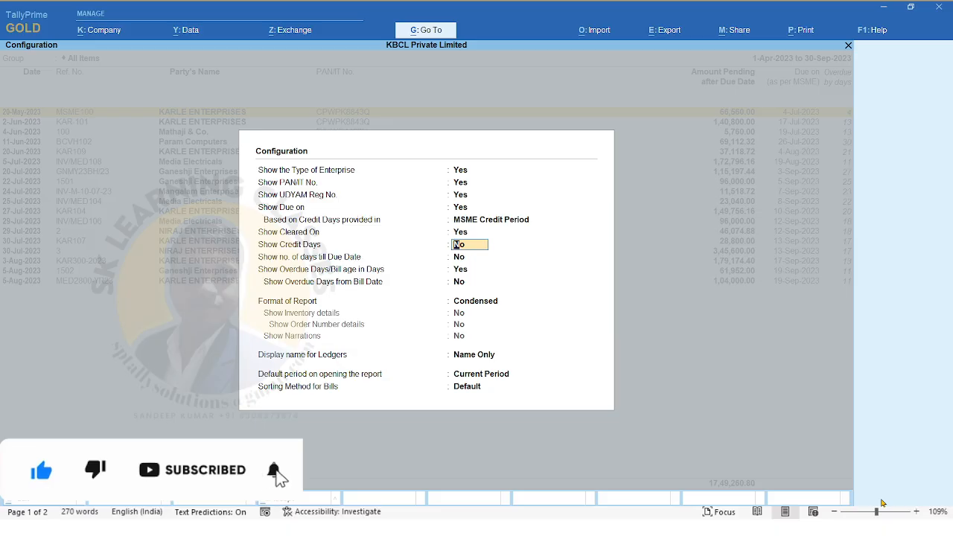
{"action": "key", "text": "ctrl+a"}
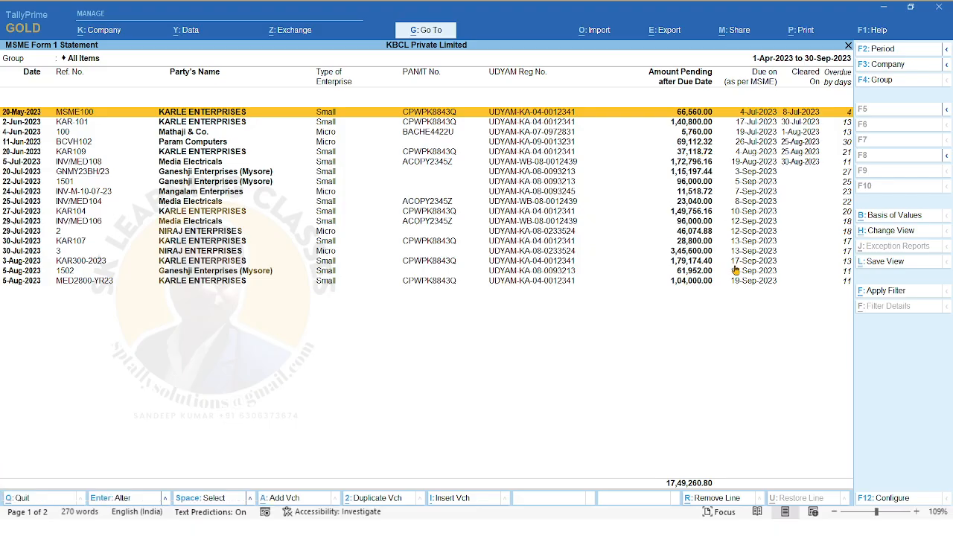
Select all bills without a Cleared On date, from GNMY23BH/23 through MED2800-YR23
{"action": "key", "text": "Down"}
{"action": "key", "text": "Down"}
{"action": "key", "text": "Down"}
{"action": "key", "text": "Down"}
{"action": "key", "text": "Down"}
{"action": "key", "text": "Down"}
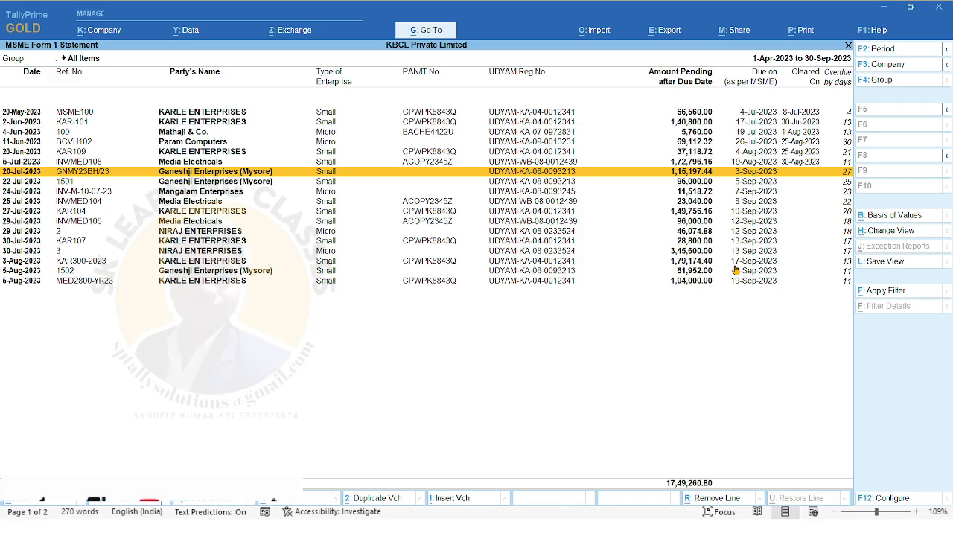
{"action": "key", "text": "shift+Down"}
{"action": "key", "text": "shift+Down"}
{"action": "key", "text": "shift+Down"}
{"action": "key", "text": "shift+Down"}
{"action": "key", "text": "shift+Down"}
{"action": "key", "text": "shift+Down"}
{"action": "key", "text": "shift+Down"}
{"action": "key", "text": "shift+Down"}
{"action": "key", "text": "shift+Down"}
{"action": "key", "text": "shift+Down"}
{"action": "key", "text": "shift+Down"}
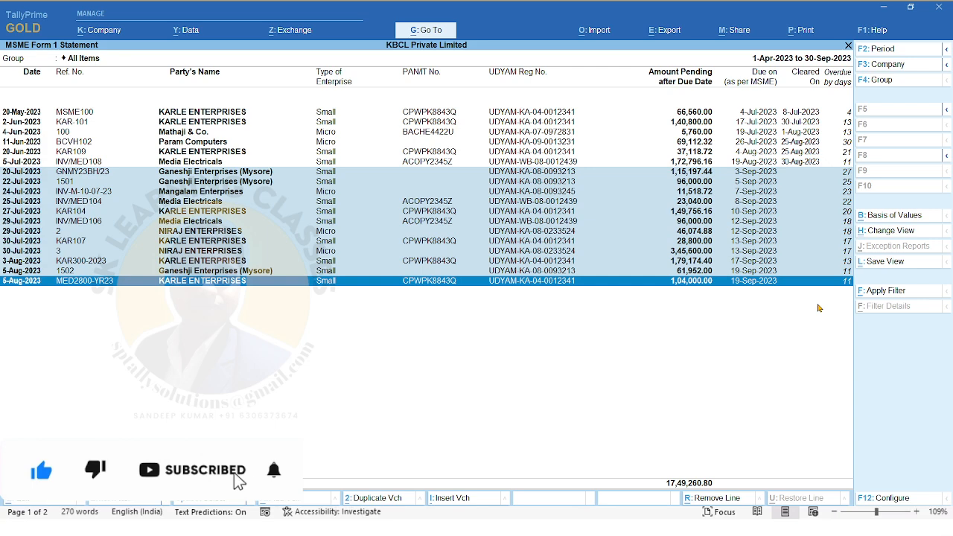
Clear the bill selection and generate a preview of the MSME Form 1 return form from the statement
{"action": "key", "text": "Escape"}
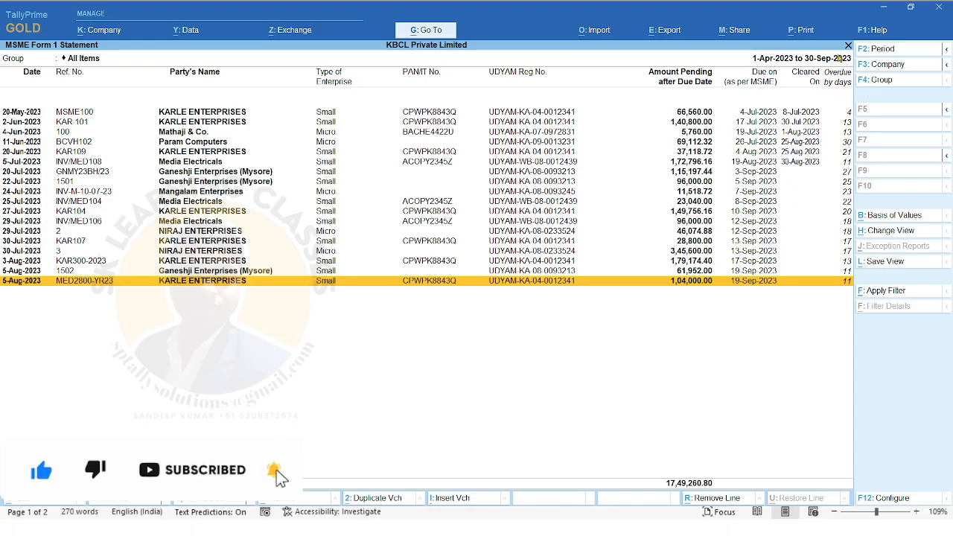
{"action": "left_click", "coordinate": [808, 30]}
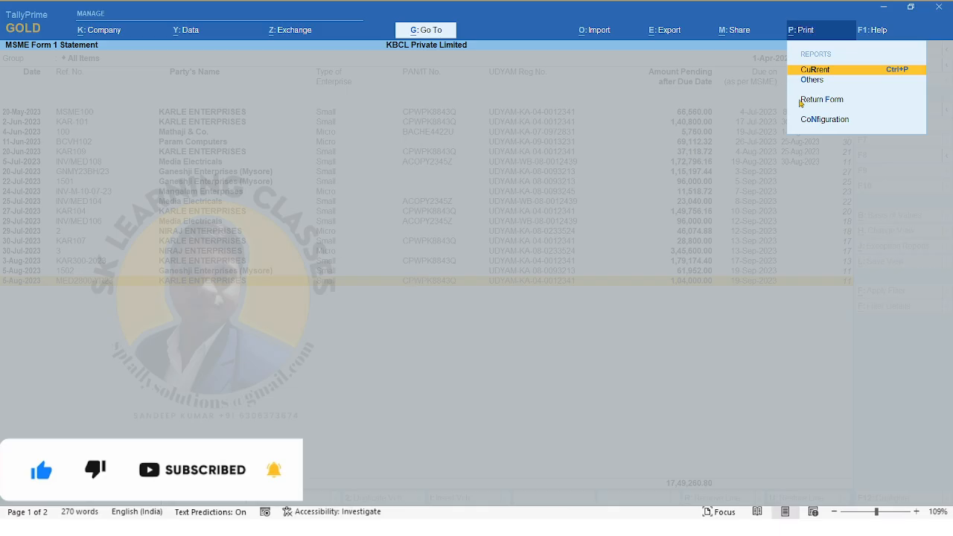
{"action": "key", "text": "Down"}
{"action": "key", "text": "Down"}
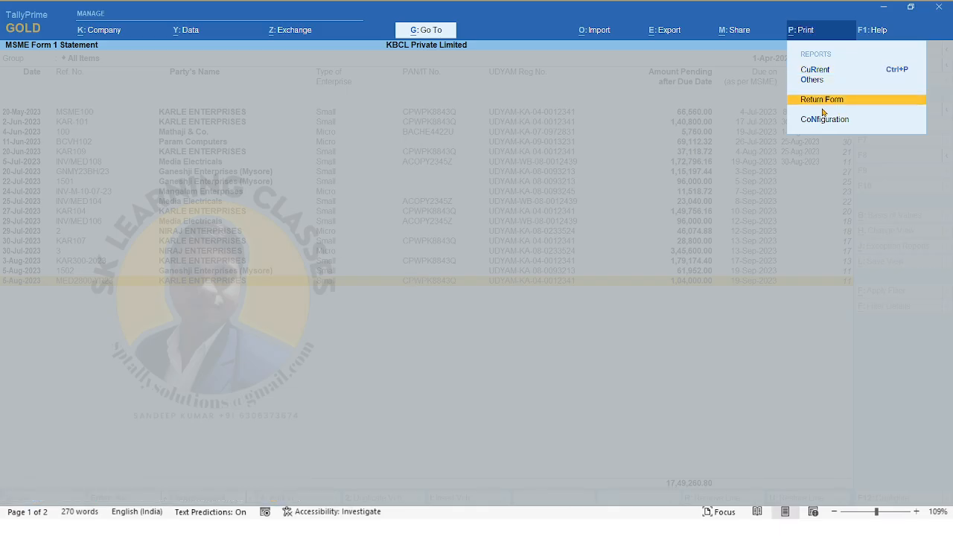
{"action": "key", "text": "Return"}
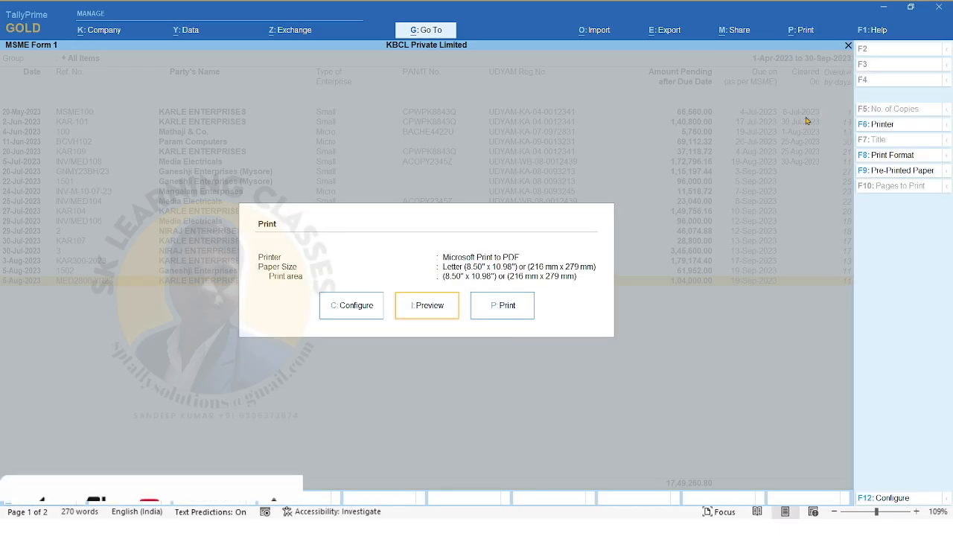
{"action": "left_click", "coordinate": [422, 306]}
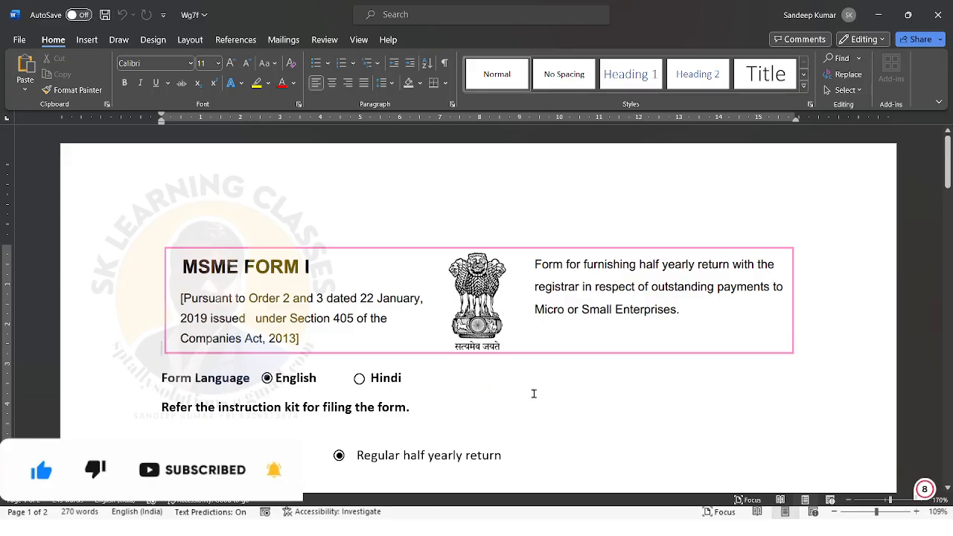
Examine the generated form's company identification details, supplier dues table, total and reasons-for-delay section
{"action": "scroll", "coordinate": [533, 393], "scroll_direction": "down", "scroll_amount": 5}
{"action": "scroll", "coordinate": [533, 397], "scroll_direction": "down", "scroll_amount": 3}
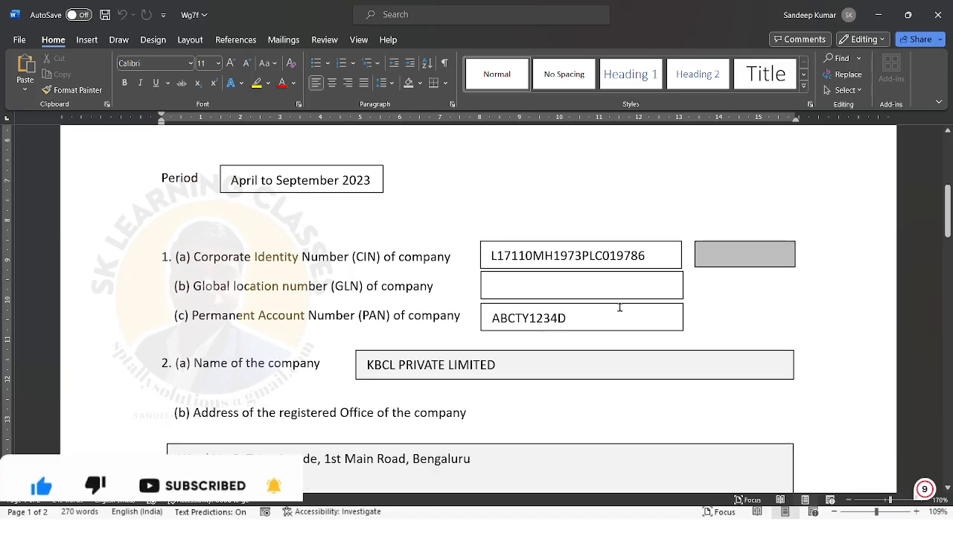
{"action": "left_click_drag", "start_coordinate": [649, 253], "coordinate": [465, 251]}
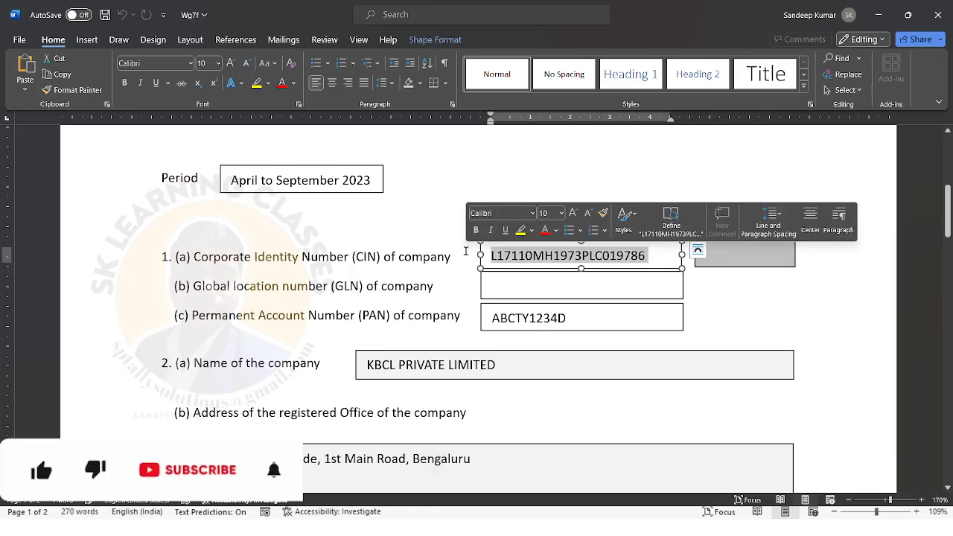
{"action": "scroll", "coordinate": [487, 376], "scroll_direction": "down", "scroll_amount": 10}
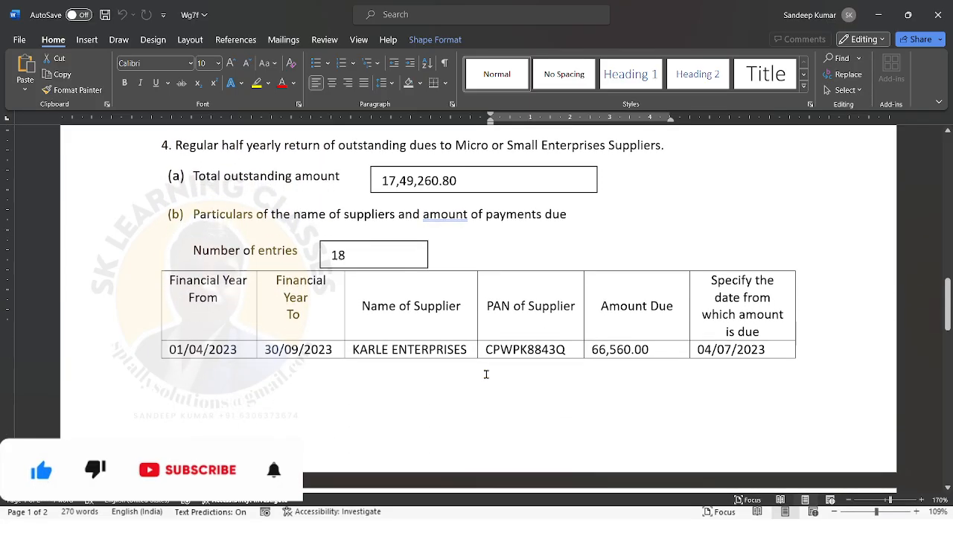
{"action": "scroll", "coordinate": [486, 374], "scroll_direction": "down", "scroll_amount": 6}
{"action": "scroll", "coordinate": [486, 374], "scroll_direction": "down", "scroll_amount": 4}
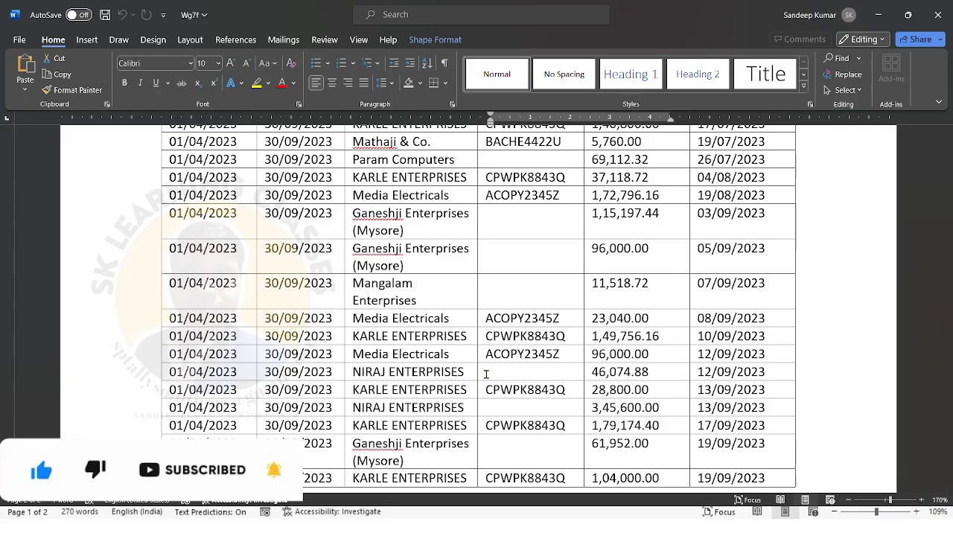
{"action": "scroll", "coordinate": [591, 397], "scroll_direction": "down", "scroll_amount": 3}
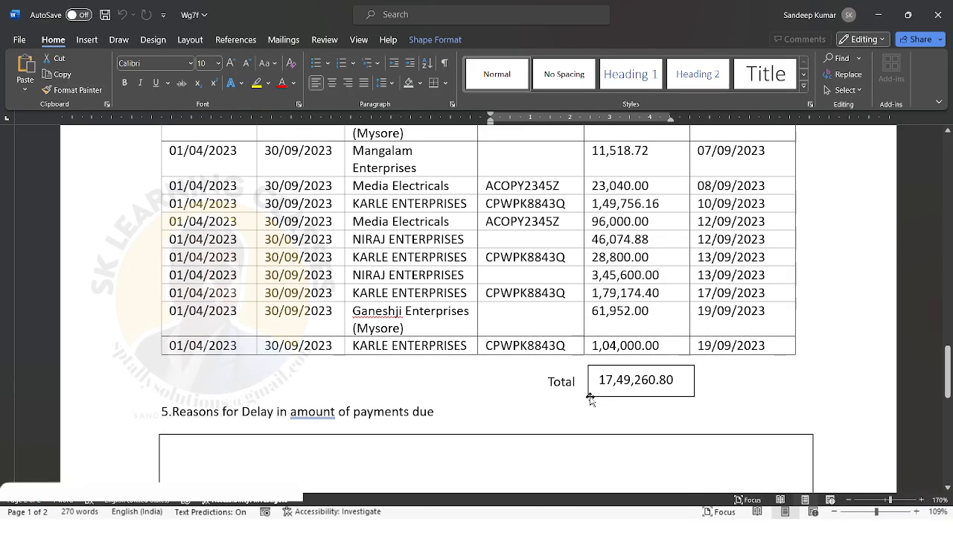
{"action": "scroll", "coordinate": [591, 397], "scroll_direction": "down", "scroll_amount": 7}
{"action": "scroll", "coordinate": [590, 397], "scroll_direction": "down", "scroll_amount": 4}
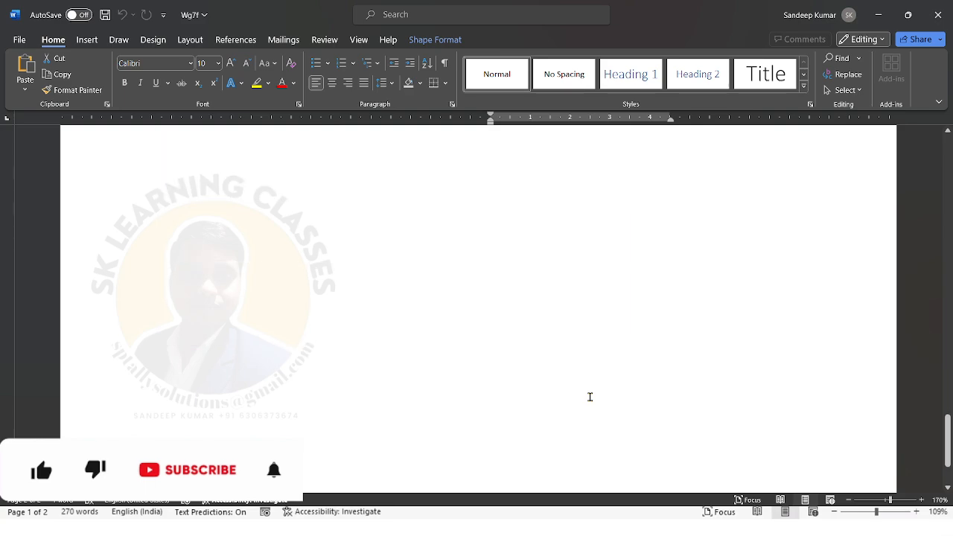
Recheck the outstanding dues section and the reasons-for-delay box, return to the form's heading and close the document
{"action": "scroll", "coordinate": [590, 397], "scroll_direction": "up", "scroll_amount": 12}
{"action": "scroll", "coordinate": [589, 399], "scroll_direction": "up", "scroll_amount": 18}
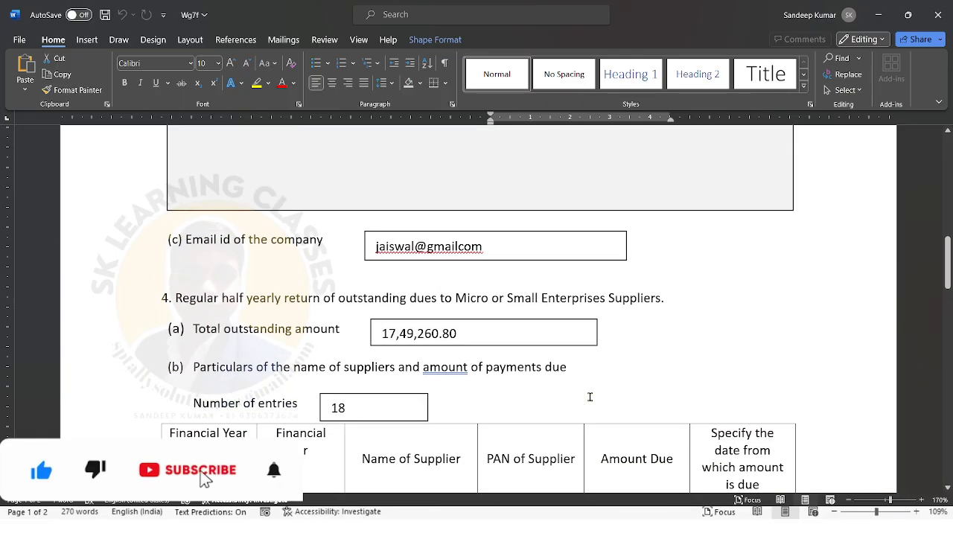
{"action": "scroll", "coordinate": [590, 397], "scroll_direction": "down", "scroll_amount": 15}
{"action": "scroll", "coordinate": [590, 397], "scroll_direction": "down", "scroll_amount": 3}
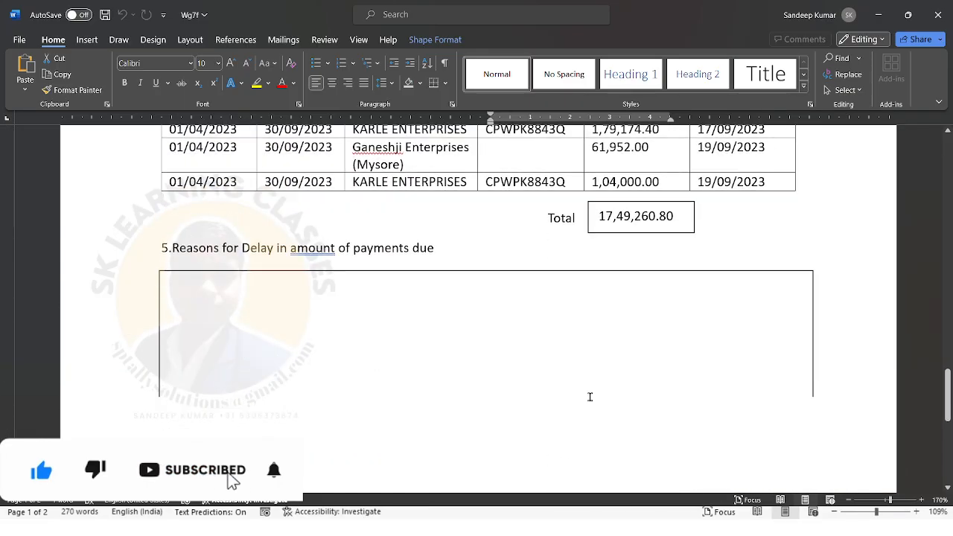
{"action": "scroll", "coordinate": [589, 398], "scroll_direction": "up", "scroll_amount": 7}
{"action": "scroll", "coordinate": [590, 399], "scroll_direction": "up", "scroll_amount": 20}
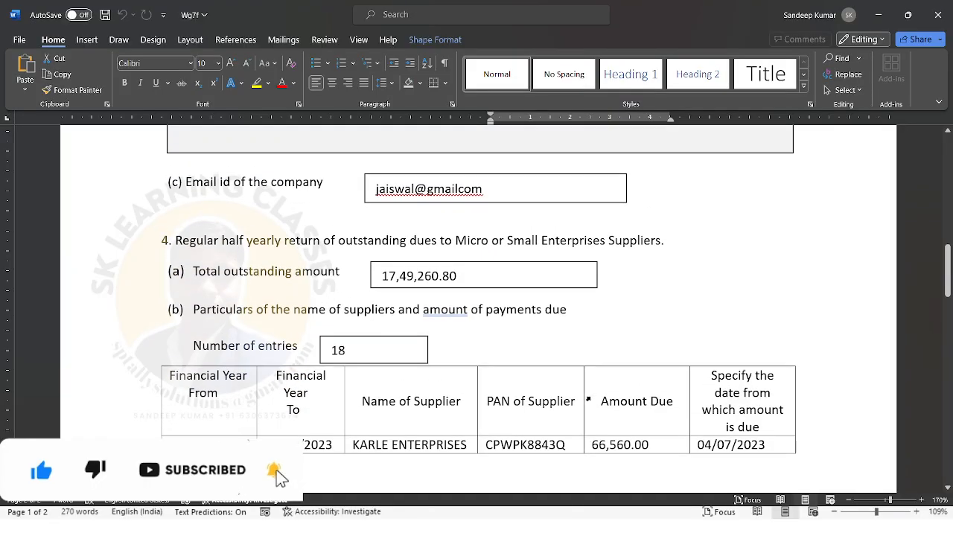
{"action": "scroll", "coordinate": [589, 397], "scroll_direction": "up", "scroll_amount": 3}
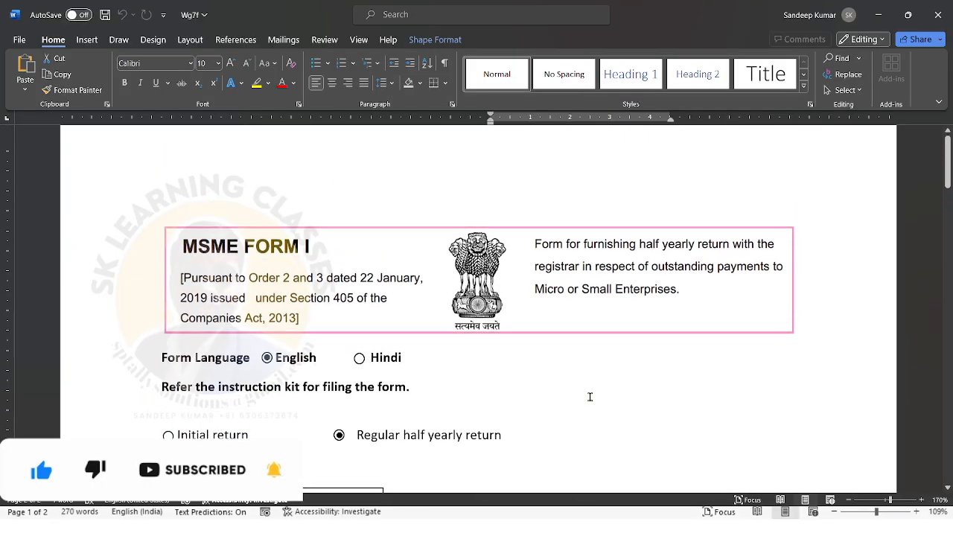
{"action": "left_click", "coordinate": [937, 22]}
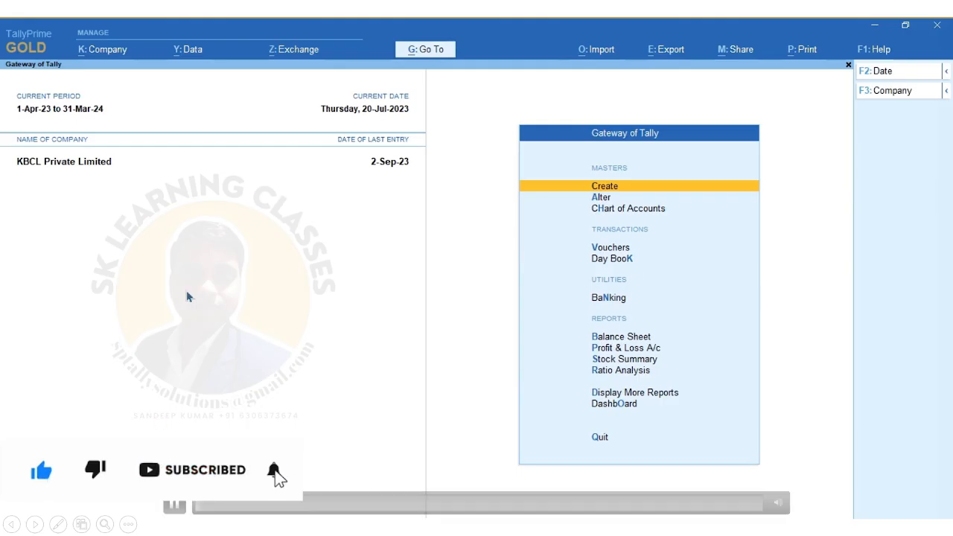
Find and open the MSME Form 1 Statement for KBCL Private Limited from the list of reports
{"action": "left_click", "coordinate": [425, 49]}
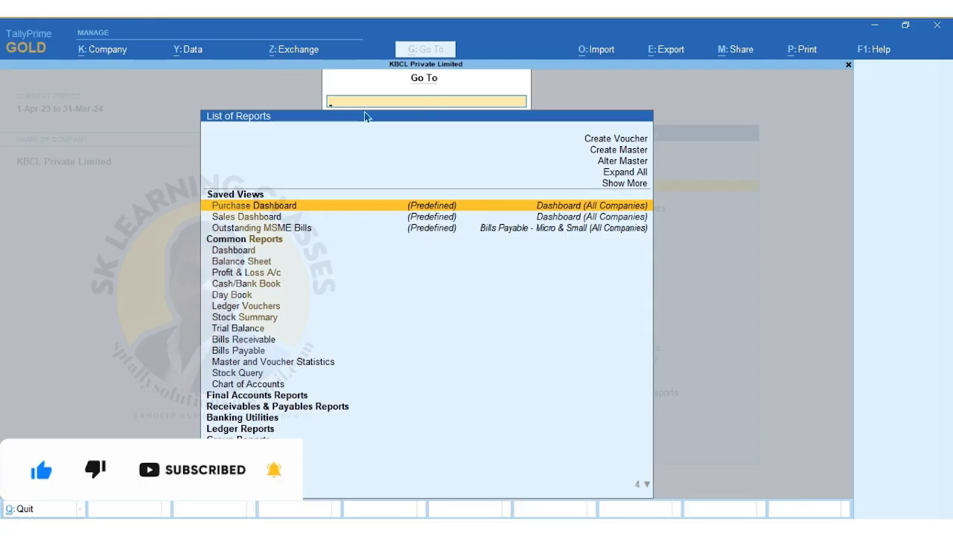
{"action": "type", "text": "Msm"}
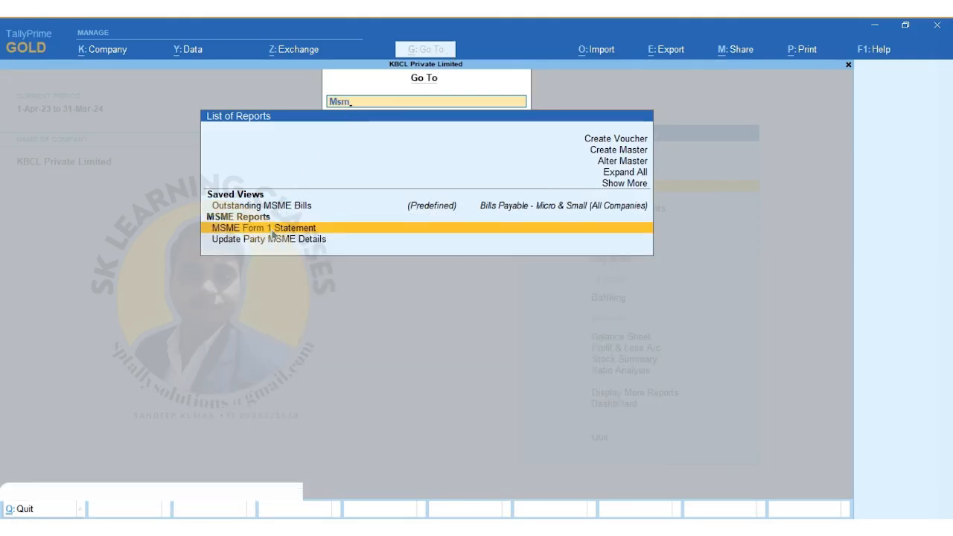
{"action": "left_click", "coordinate": [272, 230]}
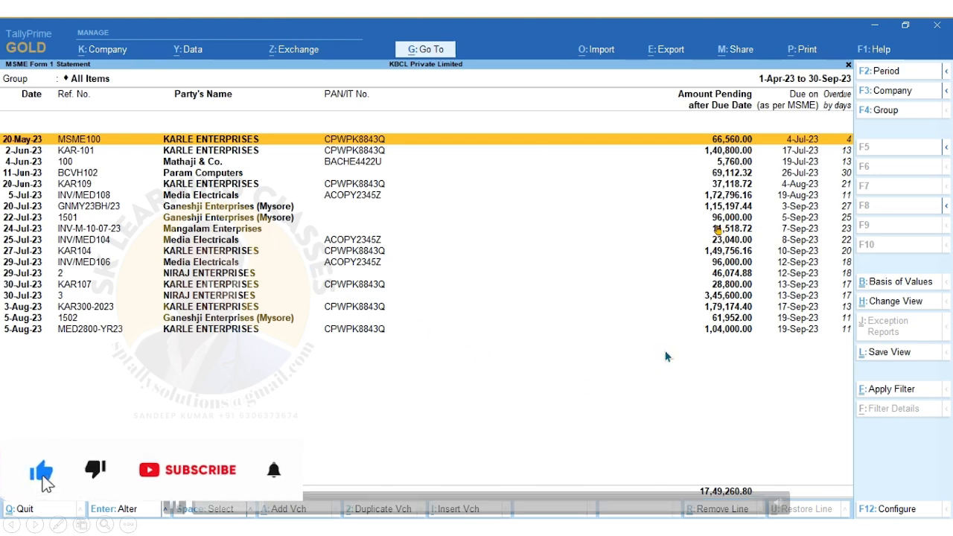
Keep Type of Bills as All Bills in the statement's basis of values and accept it
{"action": "left_click", "coordinate": [884, 285]}
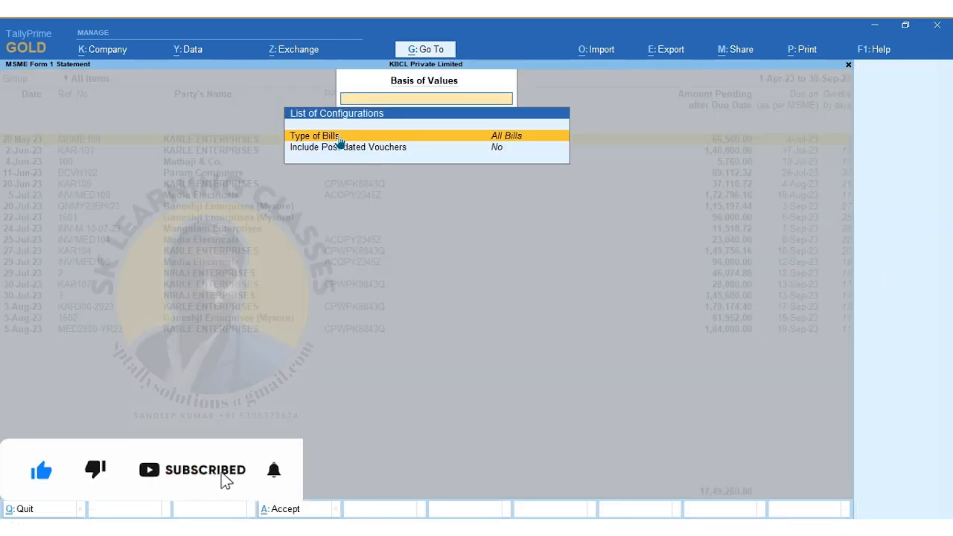
{"action": "left_click", "coordinate": [523, 137]}
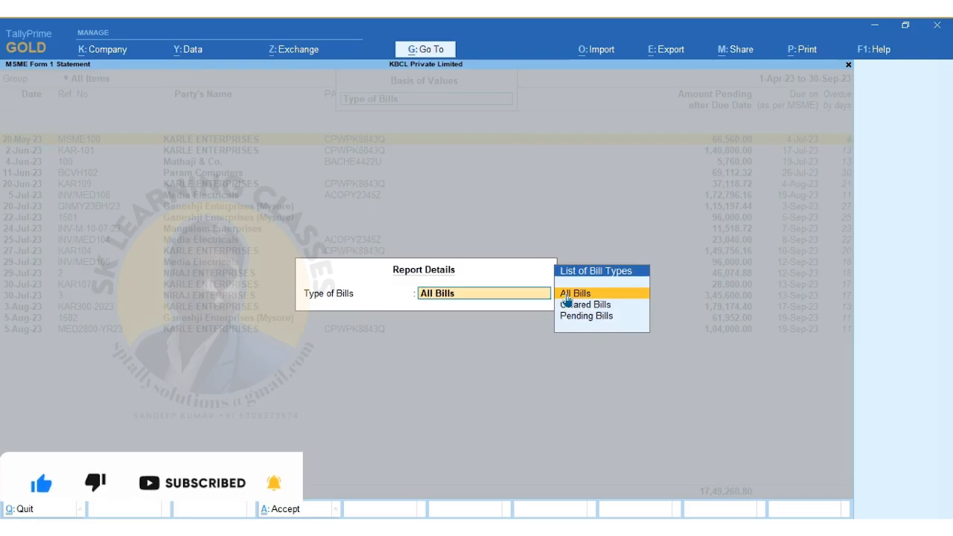
{"action": "left_click", "coordinate": [605, 295]}
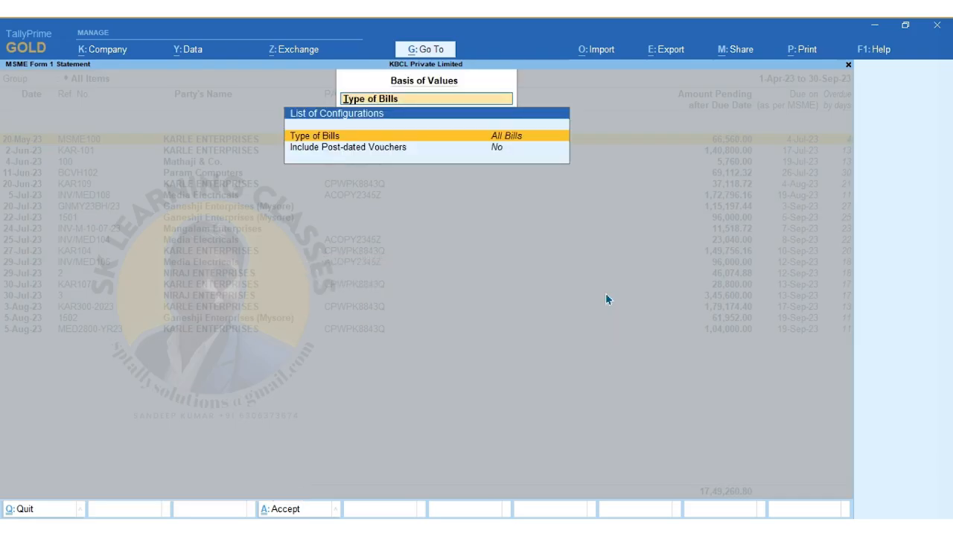
{"action": "key", "text": "ctrl+a"}
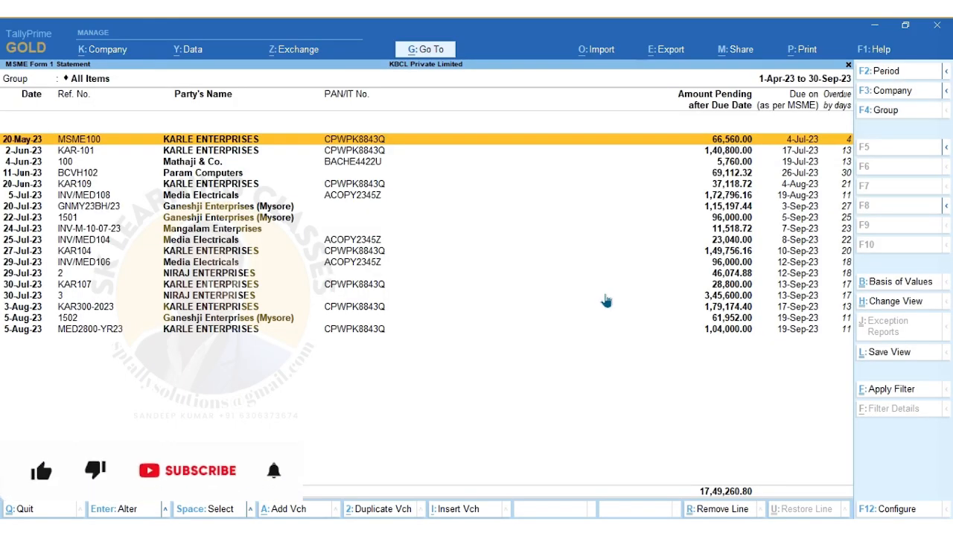
Set Show the Type of Enterprise and Show UDYAM Reg No. to Yes in the statement's configuration
{"action": "left_click", "coordinate": [893, 509]}
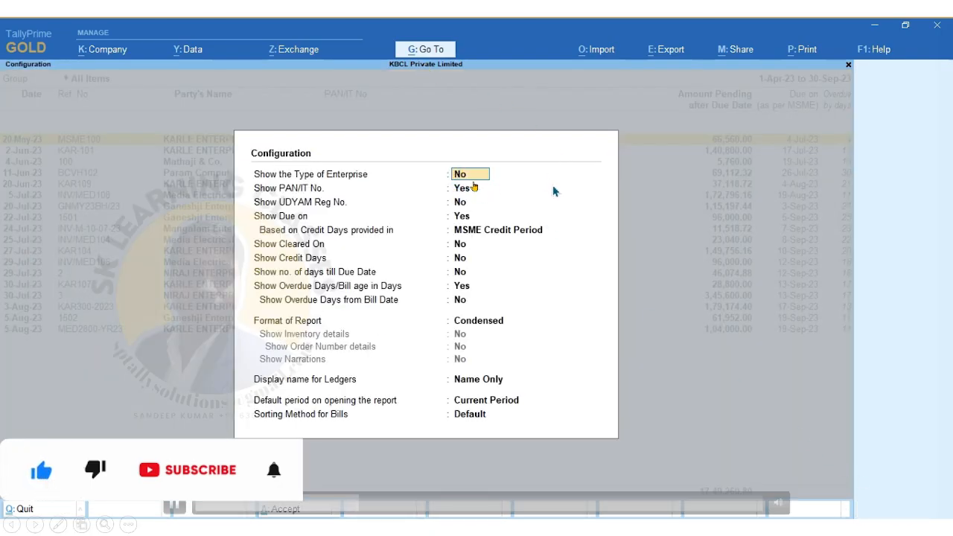
{"action": "type", "text": "Y"}
{"action": "key", "text": "Return"}
{"action": "key", "text": "Return"}
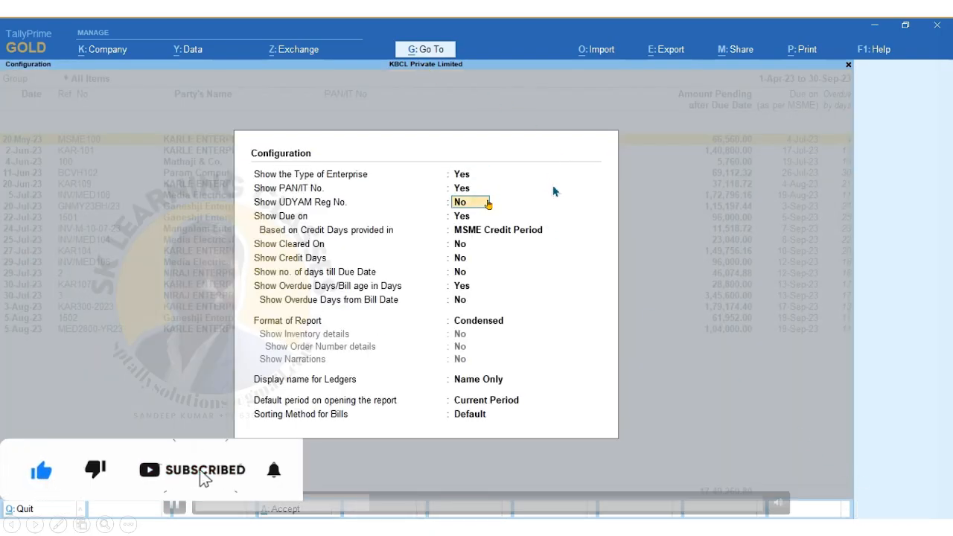
{"action": "type", "text": "y"}
{"action": "key", "text": "Return"}
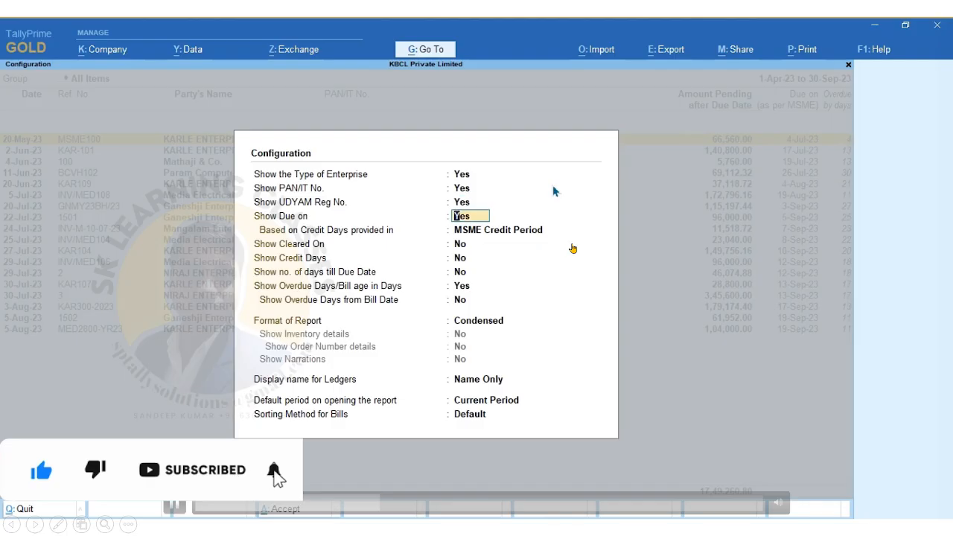
Keep MSME Credit Period as the credit days basis and set Show Cleared On and Show Credit Days to Yes
{"action": "key", "text": "Return"}
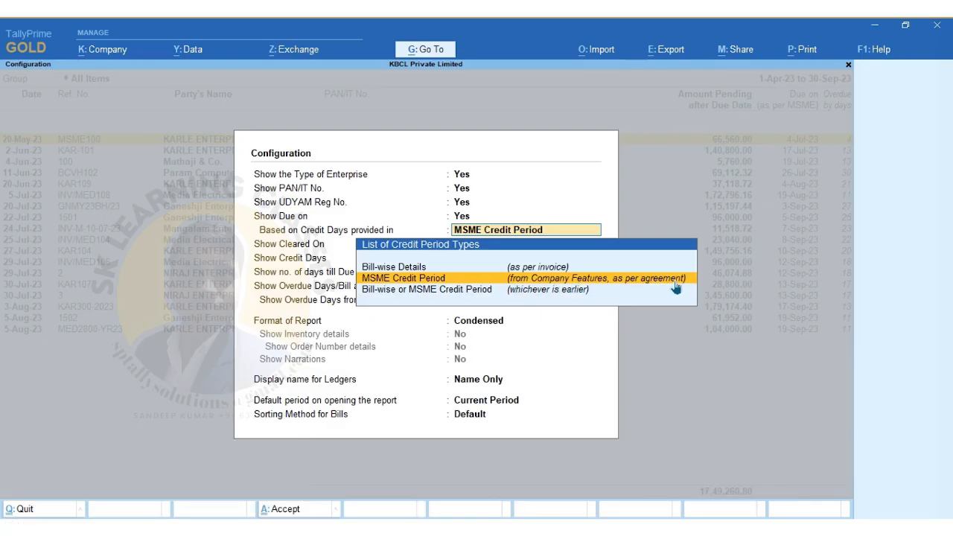
{"action": "left_click", "coordinate": [417, 283]}
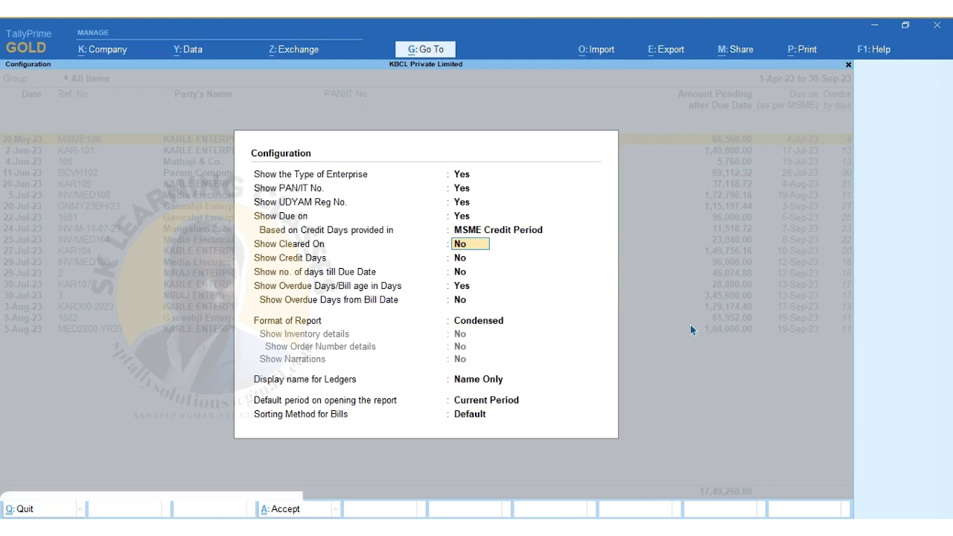
{"action": "type", "text": "Y"}
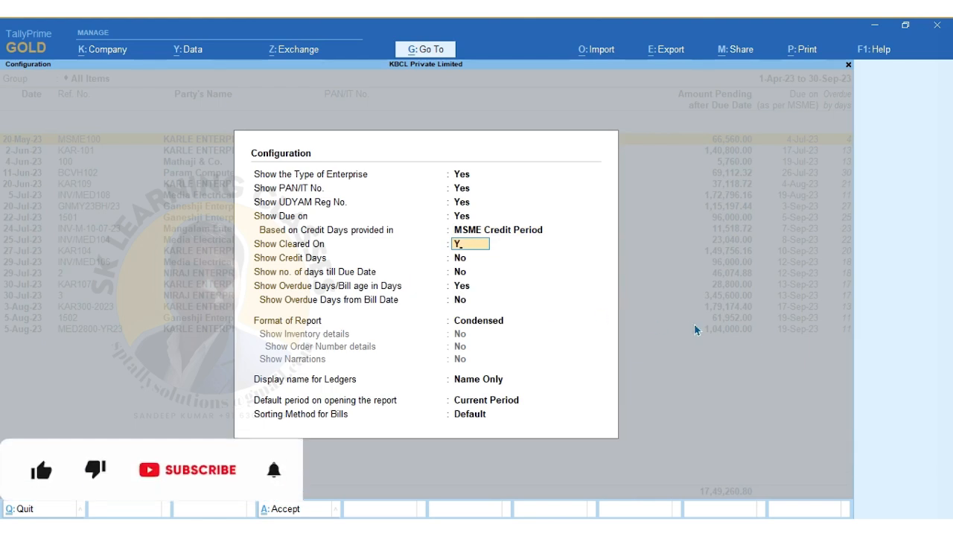
{"action": "key", "text": "Return"}
{"action": "type", "text": "Y"}
{"action": "key", "text": "Return"}
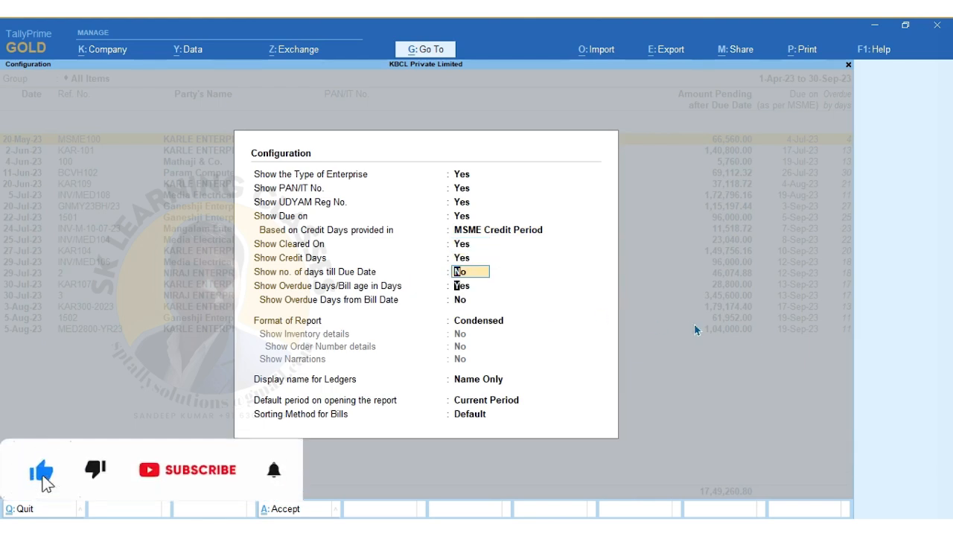
Set Show Overdue Days/Bill age in Days to No and apply the configuration with the remaining options as they are
{"action": "key", "text": "Return"}
{"action": "type", "text": "n"}
{"action": "key", "text": "Return"}
{"action": "key", "text": "Return"}
{"action": "key", "text": "Return"}
{"action": "key", "text": "Return"}
{"action": "key", "text": "Return"}
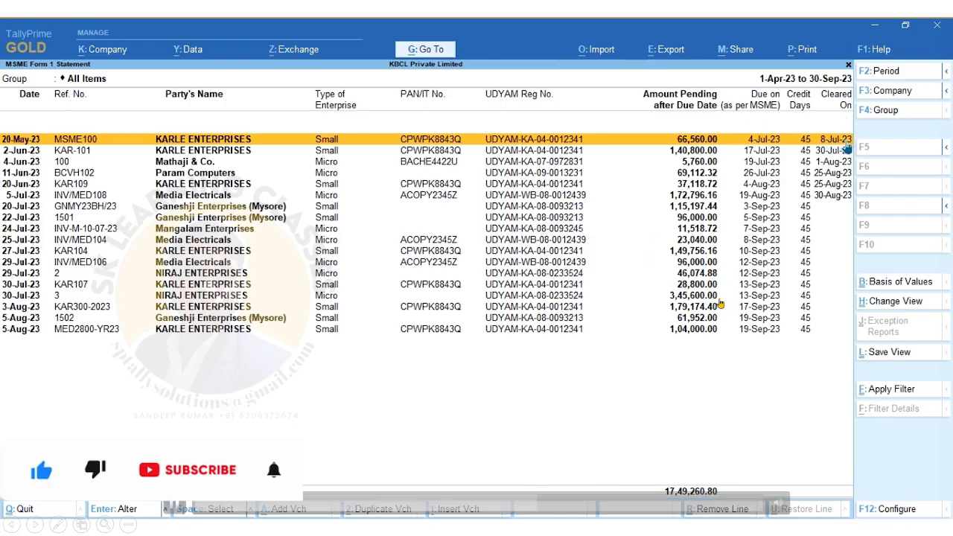
Generate a preview of the return form from the reconfigured statement and review its period and company details
{"action": "left_click", "coordinate": [758, 209]}
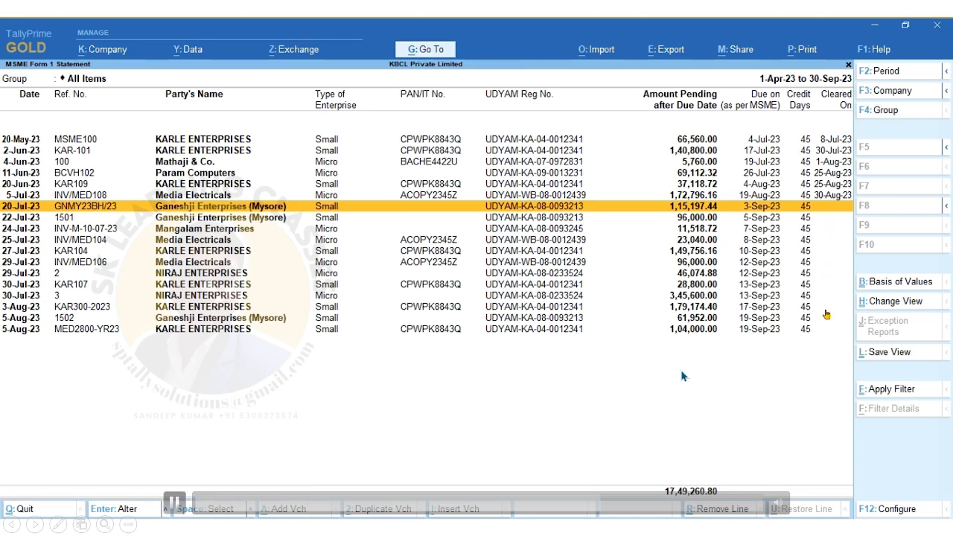
{"action": "left_click", "coordinate": [802, 50]}
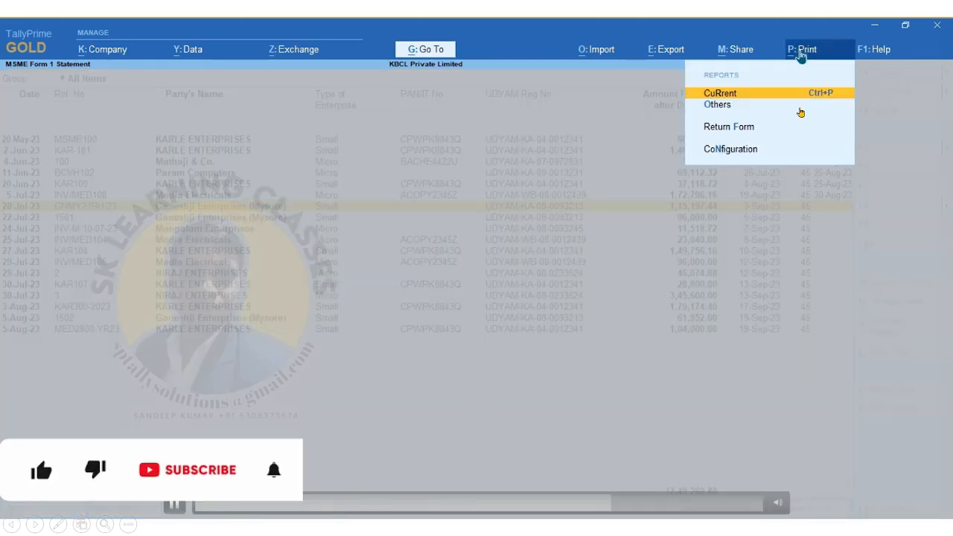
{"action": "left_click", "coordinate": [731, 127]}
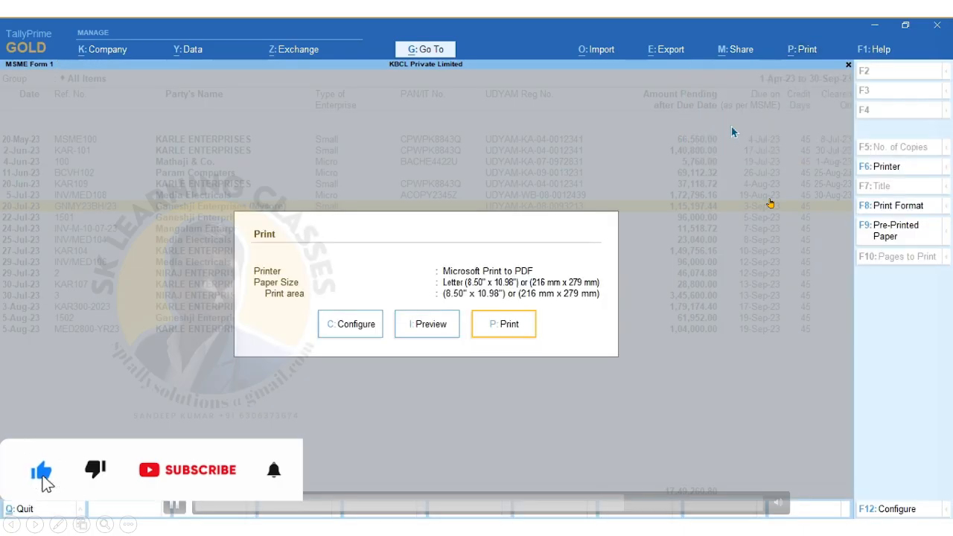
{"action": "left_click", "coordinate": [420, 328]}
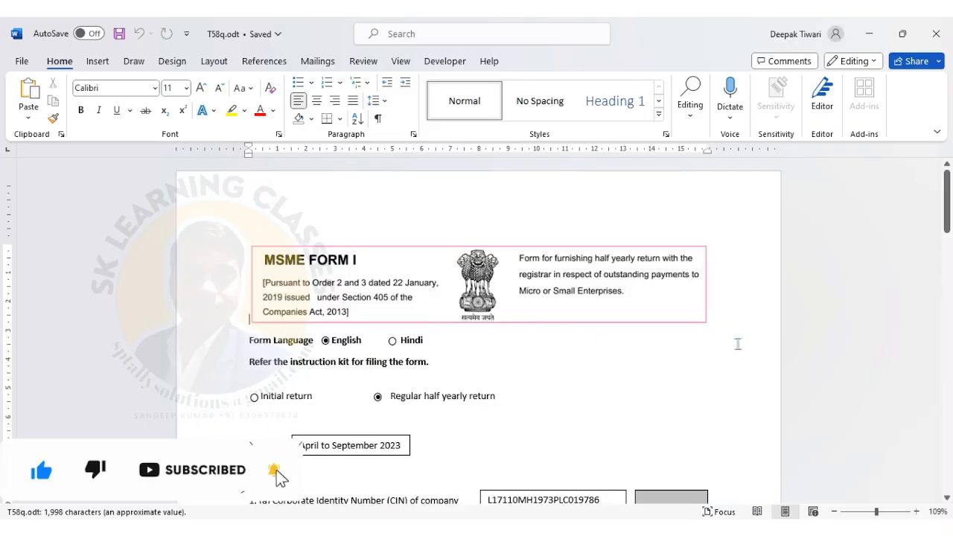
{"action": "scroll", "coordinate": [749, 338], "scroll_direction": "down", "scroll_amount": 5}
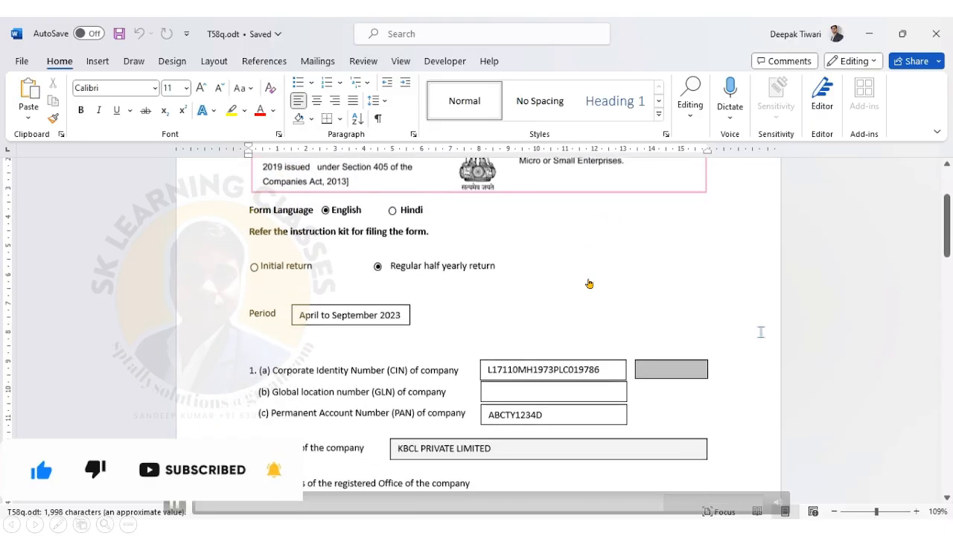
{"action": "scroll", "coordinate": [762, 332], "scroll_direction": "down", "scroll_amount": 3}
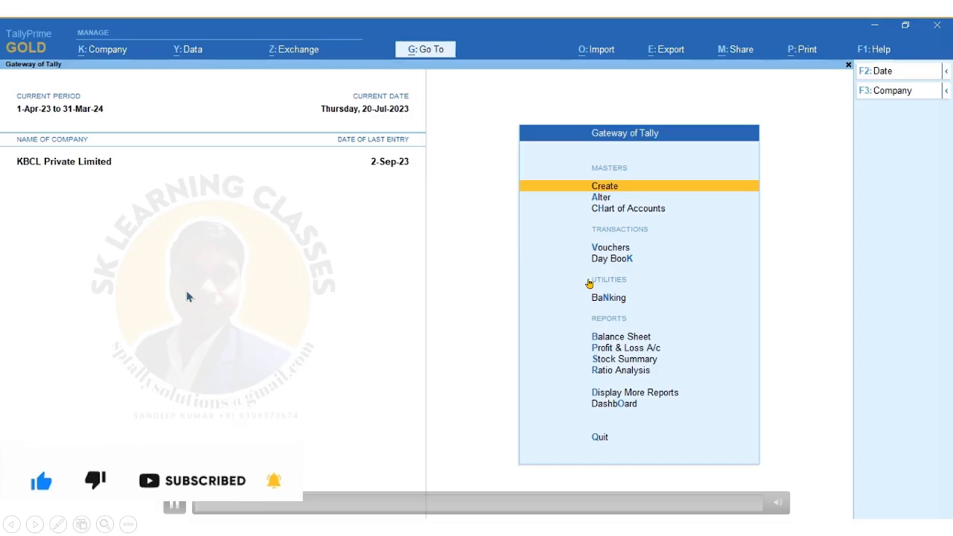